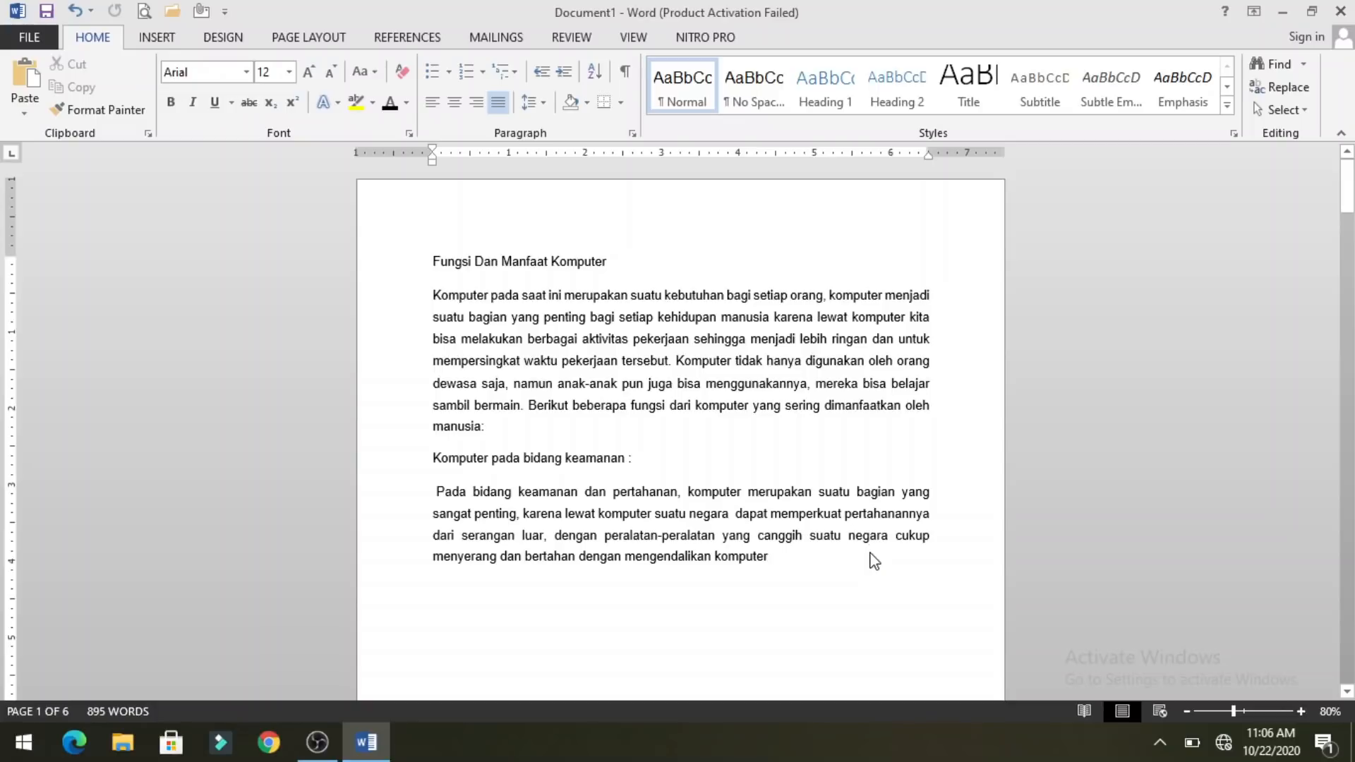
- Select the entire text of the document and clear the selection again
key(ctrl+a)
click(870, 553)
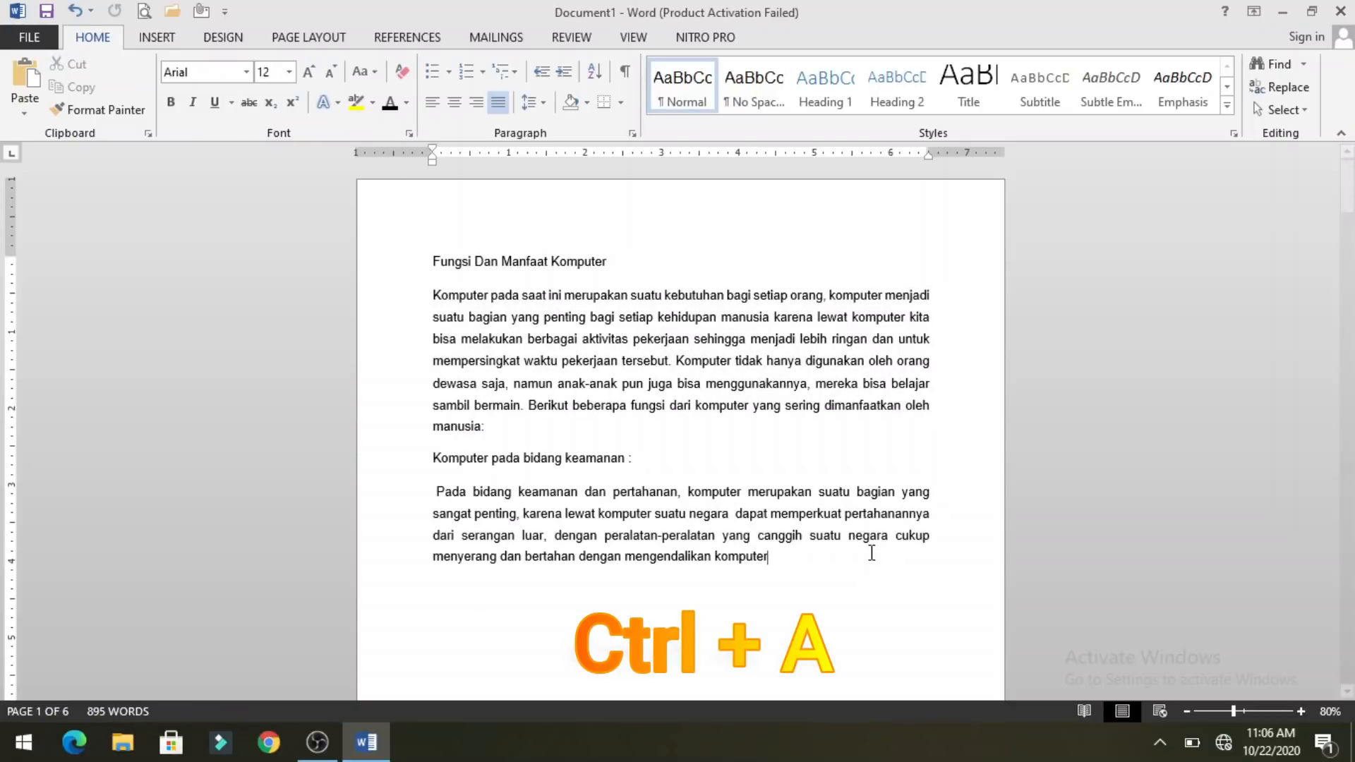
key(ctrl+a)
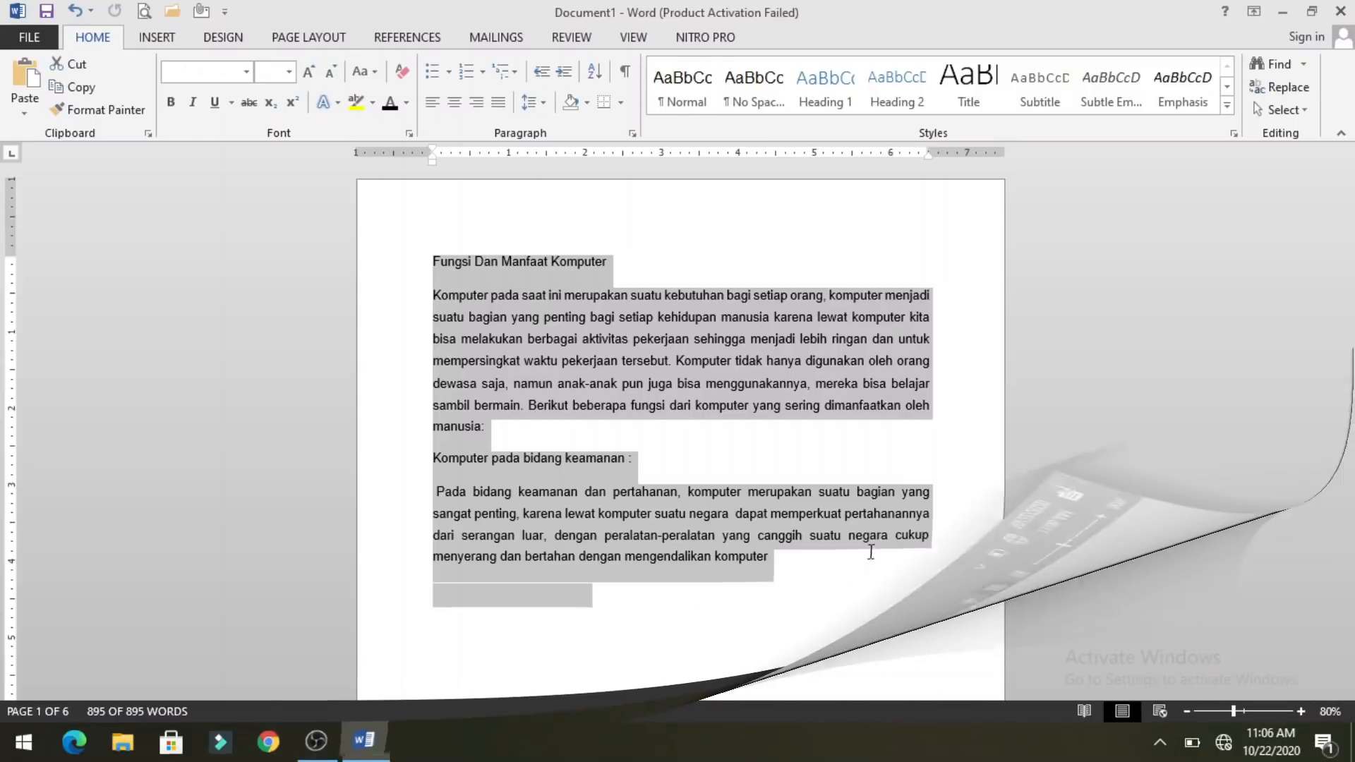
click(871, 552)
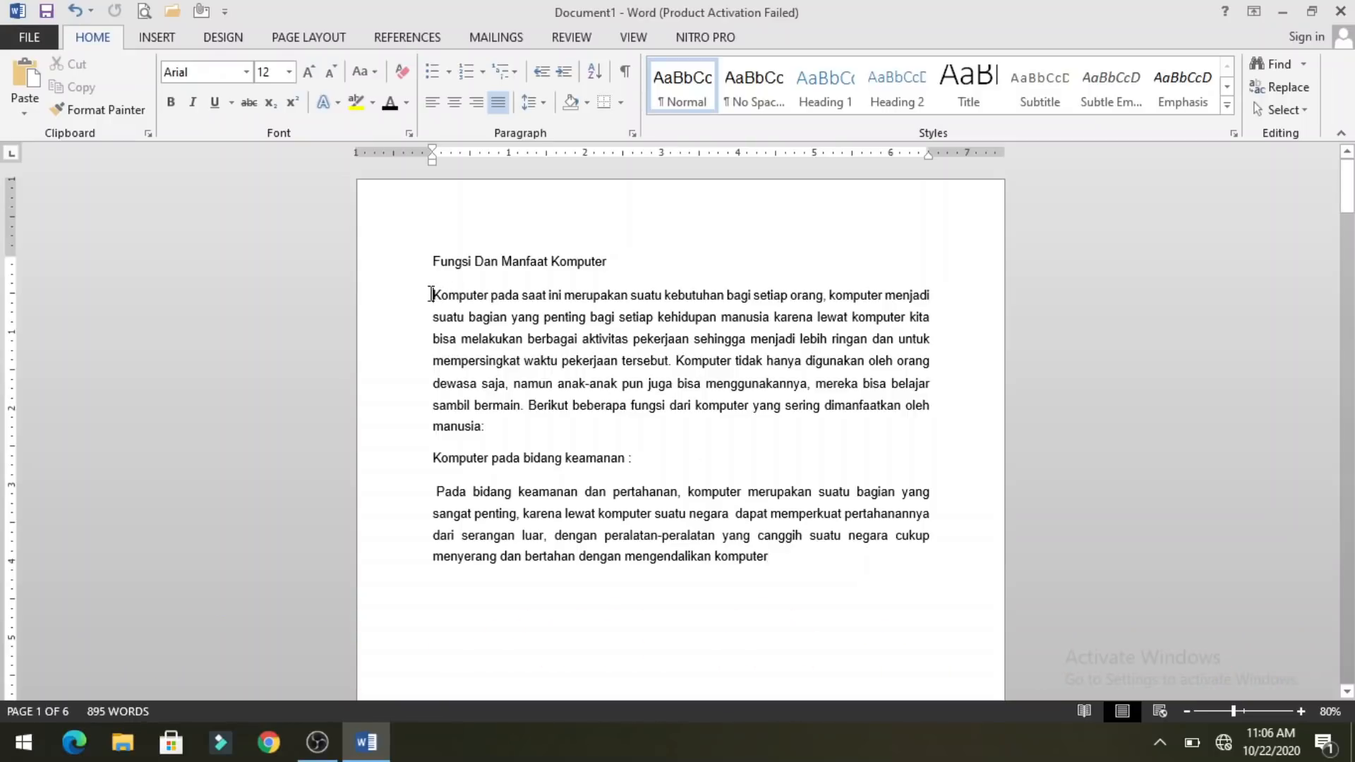
- Toggle bold on and off for the first paragraph's opening passage, from "Komputer pada saat ini" through "aktivitas pekerjaan"
drag(431, 295, 689, 342)
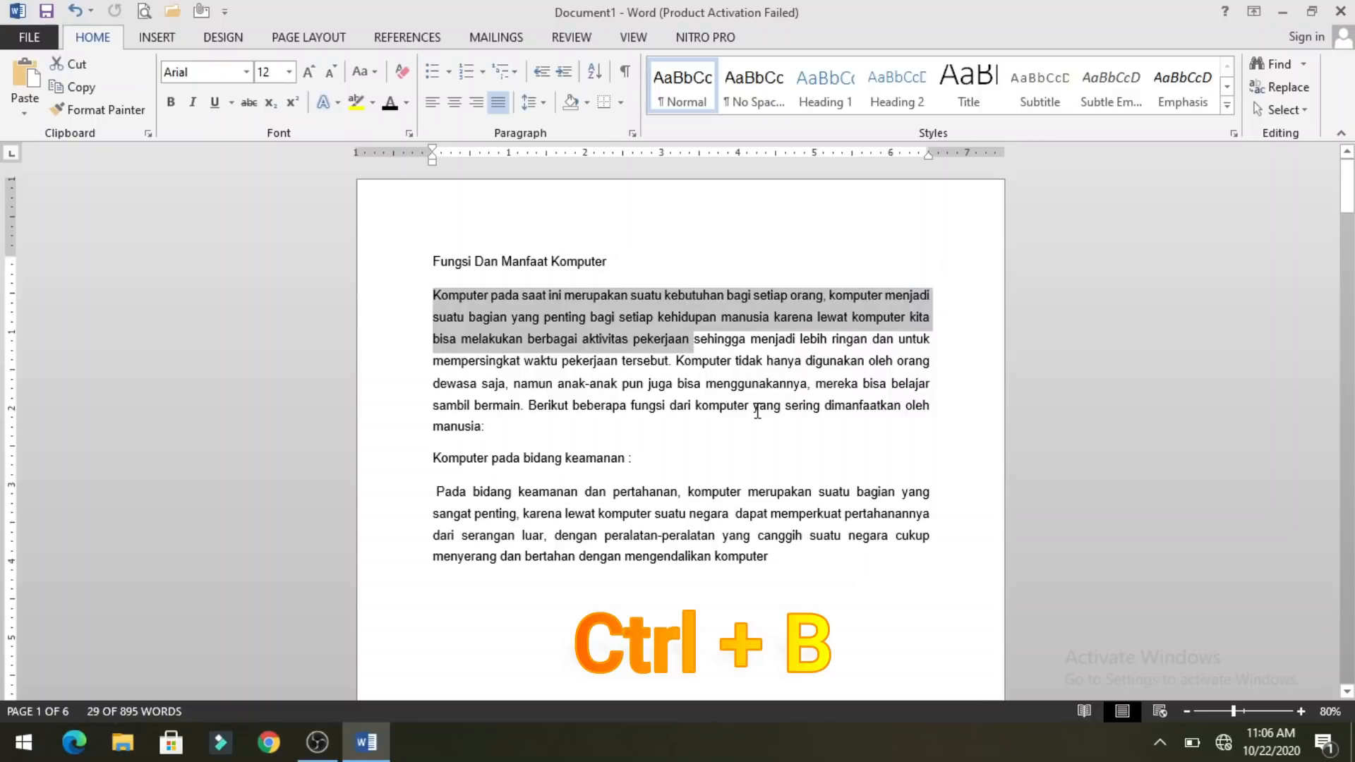
key(ctrl+b)
key(ctrl+b)
key(ctrl+b)
key(ctrl+b)
key(ctrl+b)
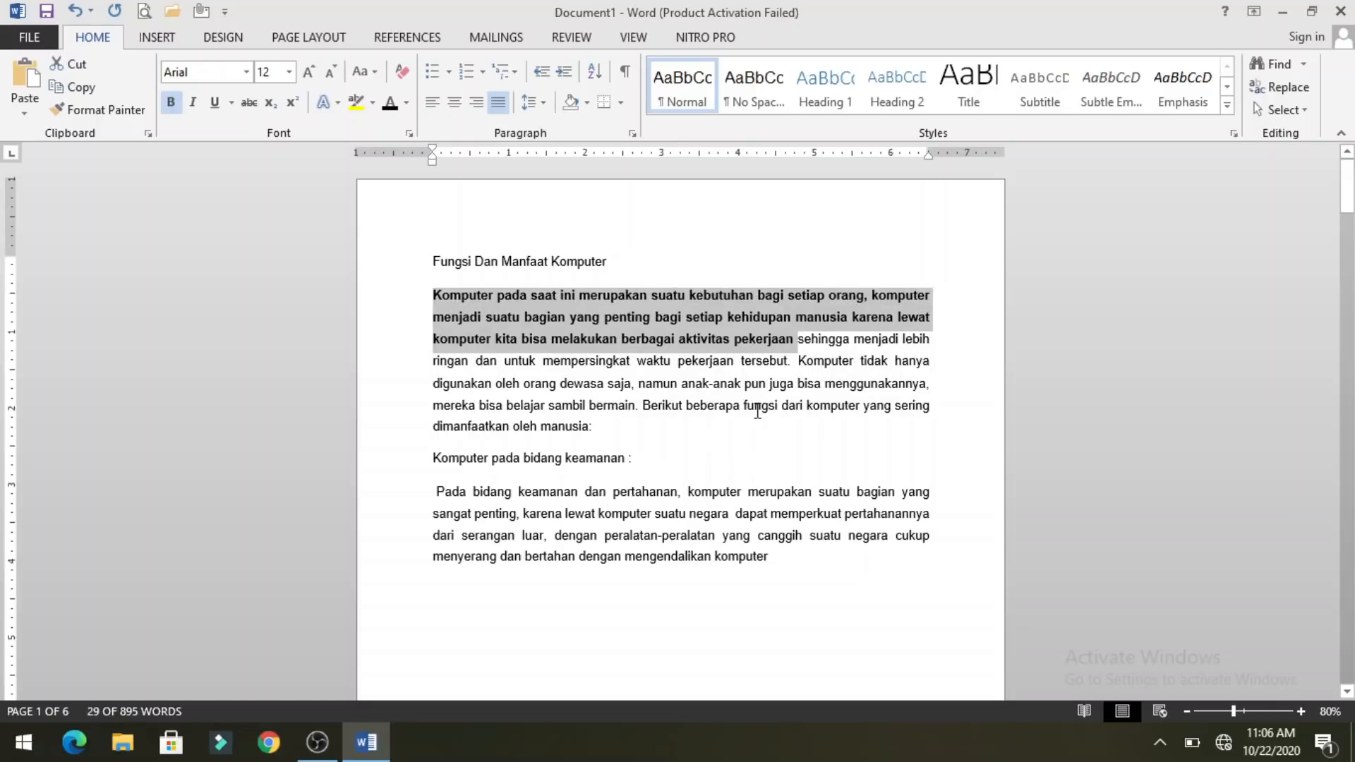
key(ctrl+b)
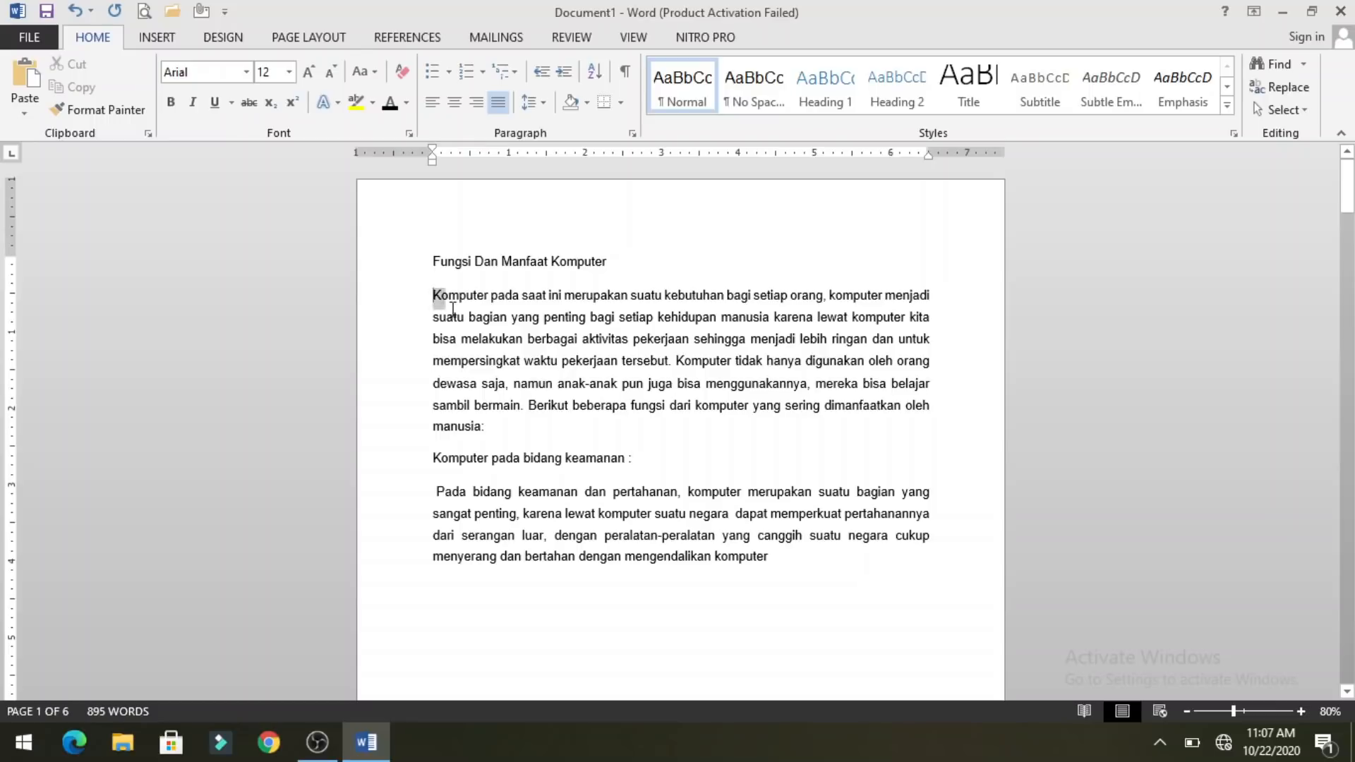
- Copy the first paragraph's opening through "berbagai aktivitas" and paste it as a new paragraph after "mengendalikan komputer"
drag(432, 295, 630, 341)
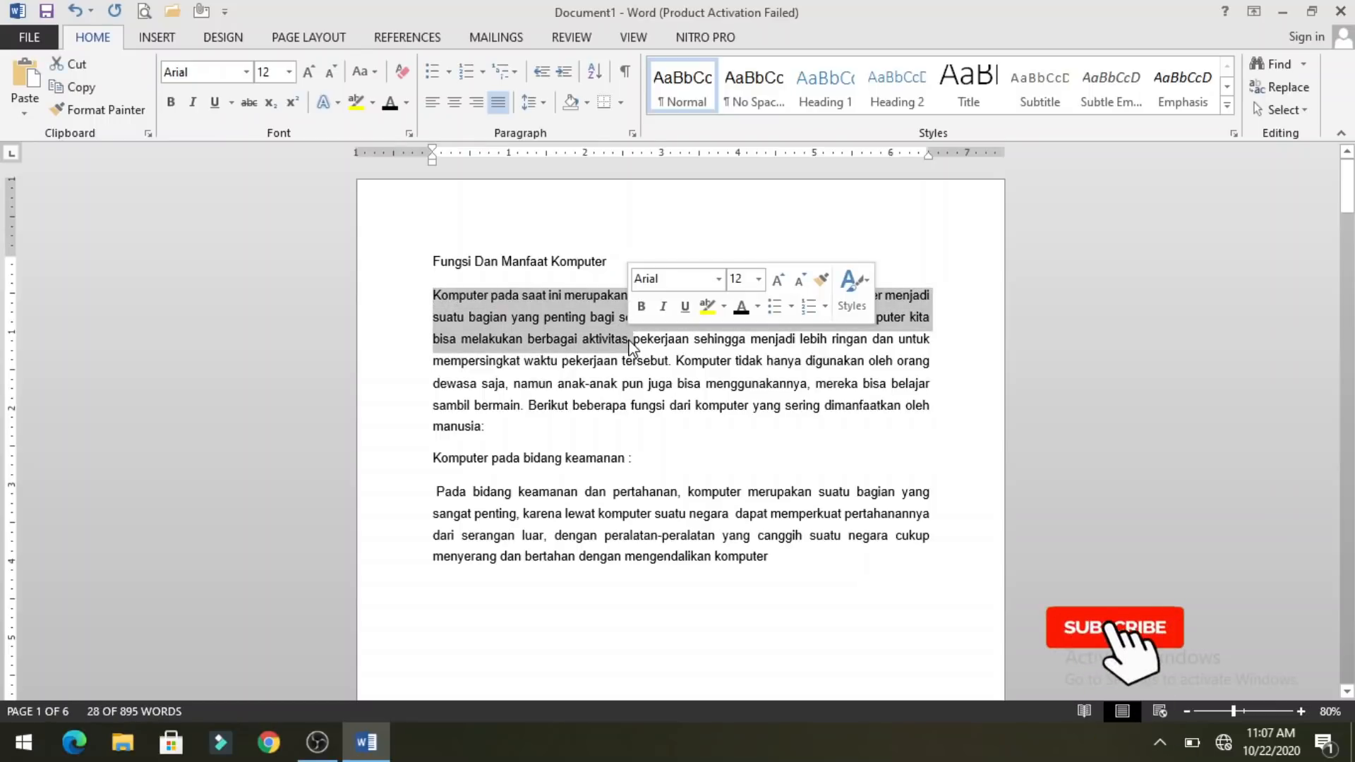
key(ctrl+c)
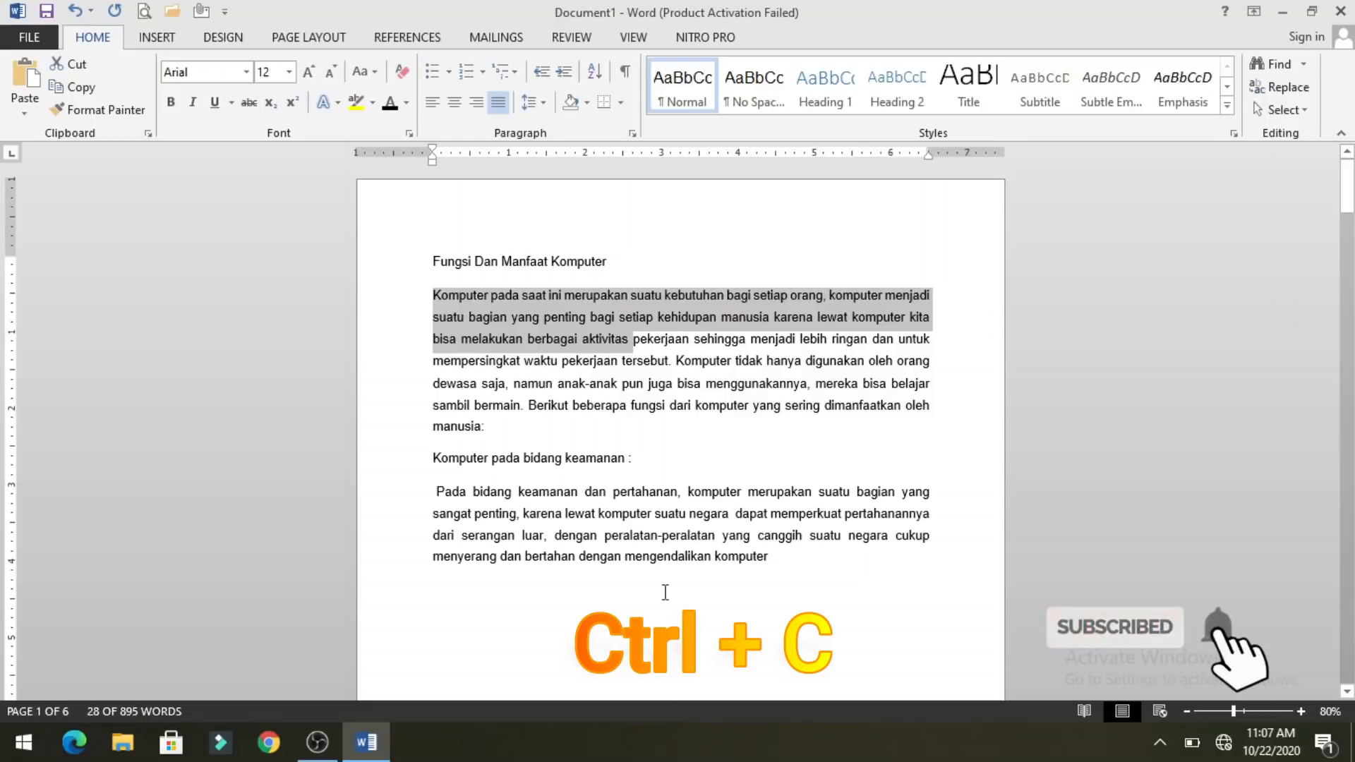
click(804, 562)
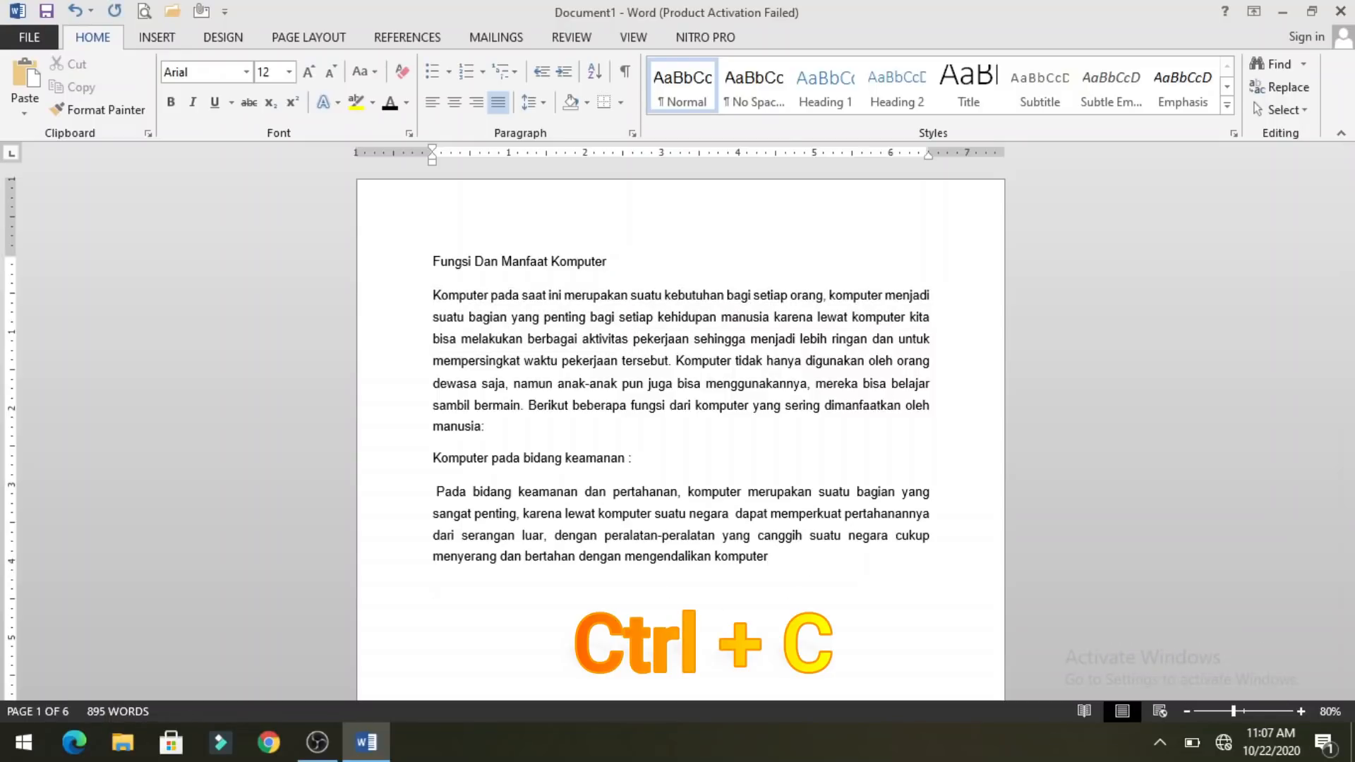
key(Return)
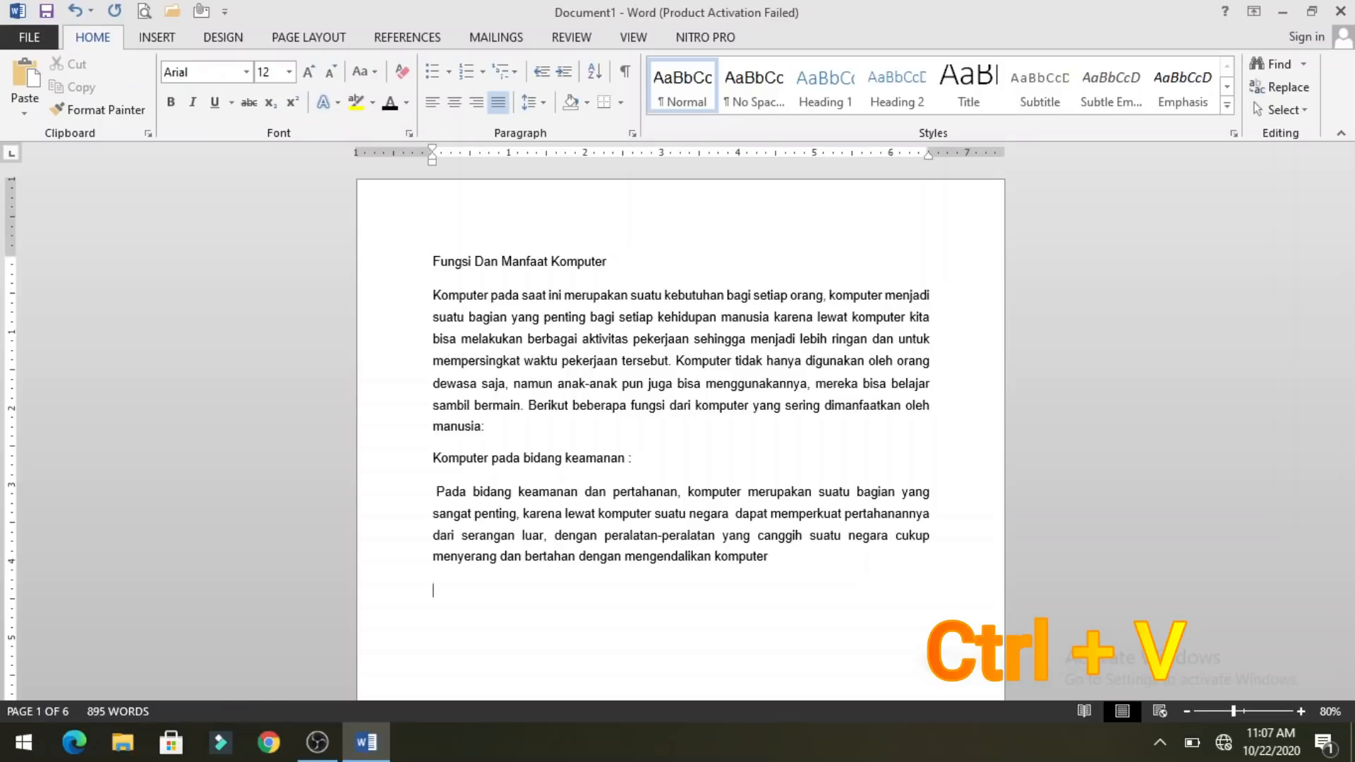
key(ctrl+v)
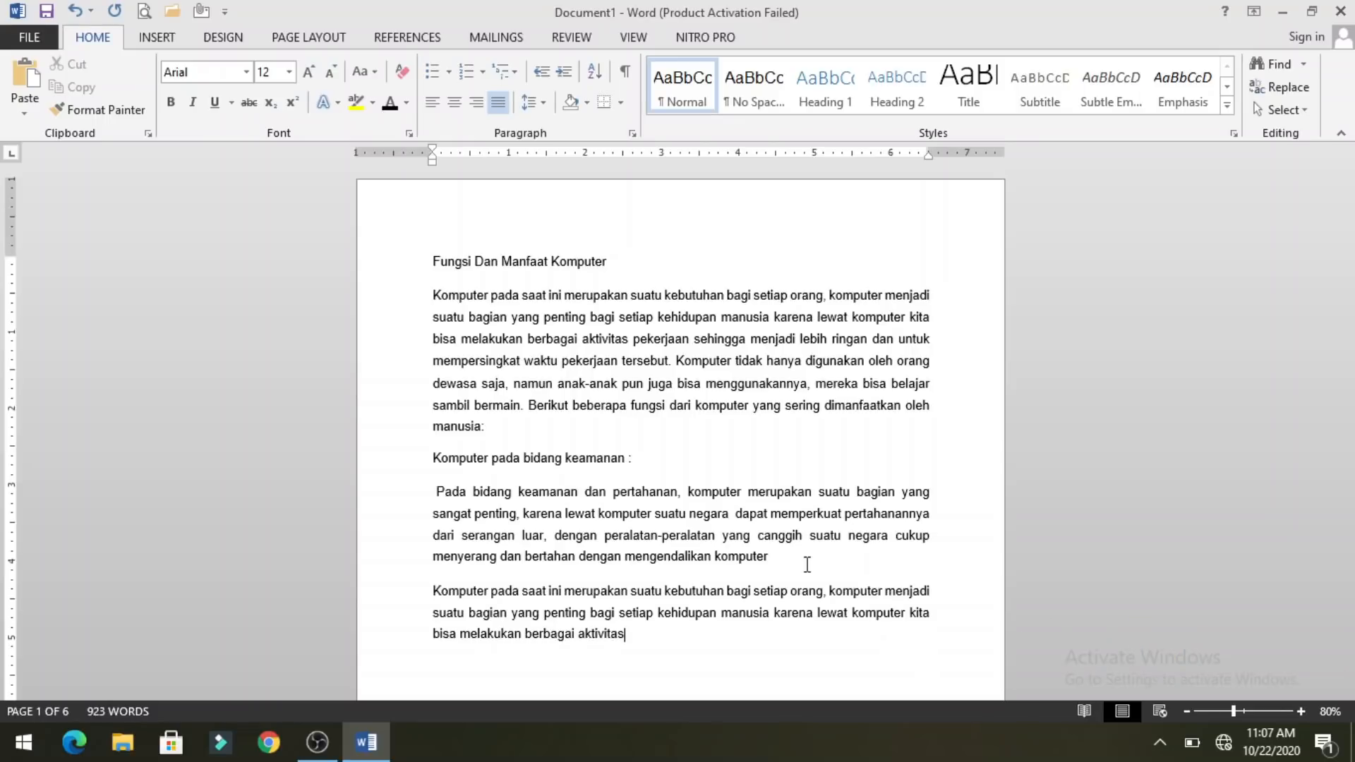
- Copy the heading "Komputer pada bidang keamanan :" and paste it on a new line below the duplicated passage
scroll(805, 563, down, 1)
drag(432, 424, 641, 446)
key(ctrl+c)
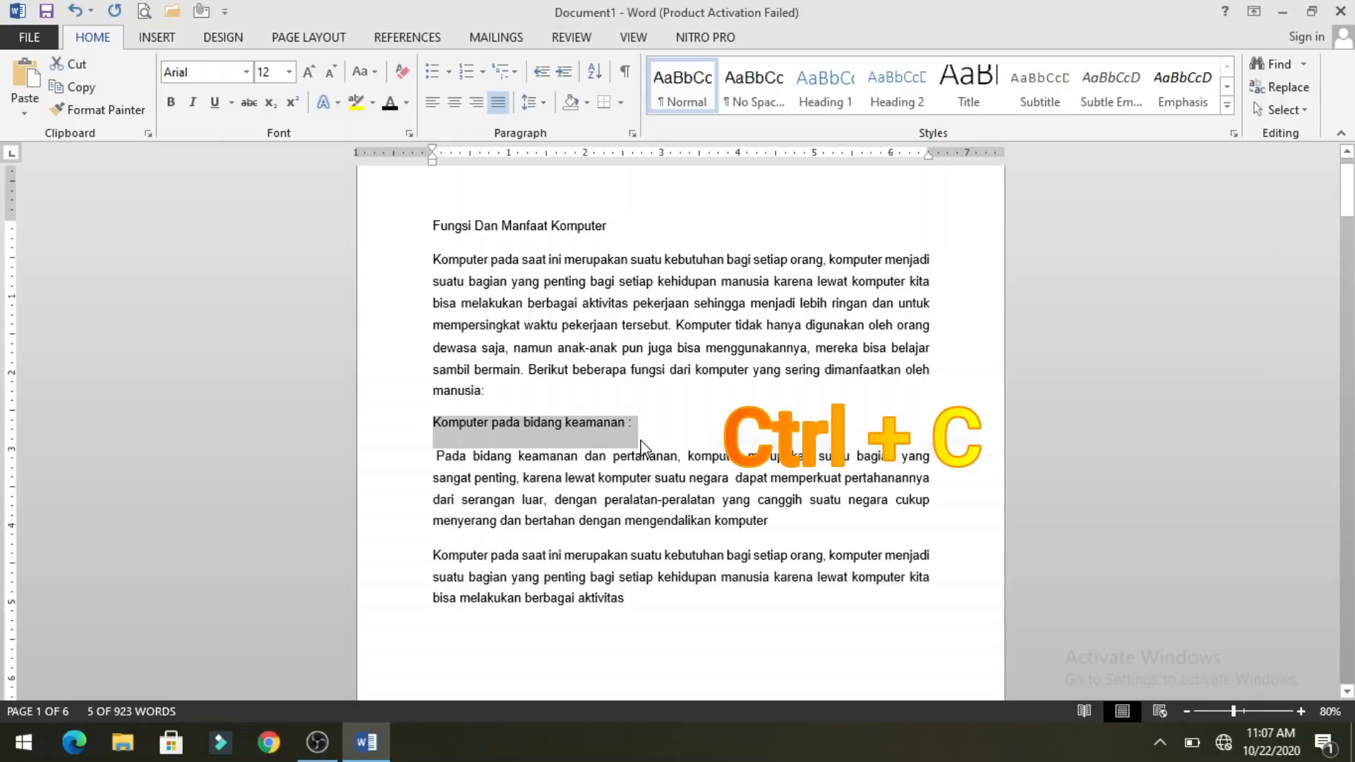
scroll(625, 504, down, 1)
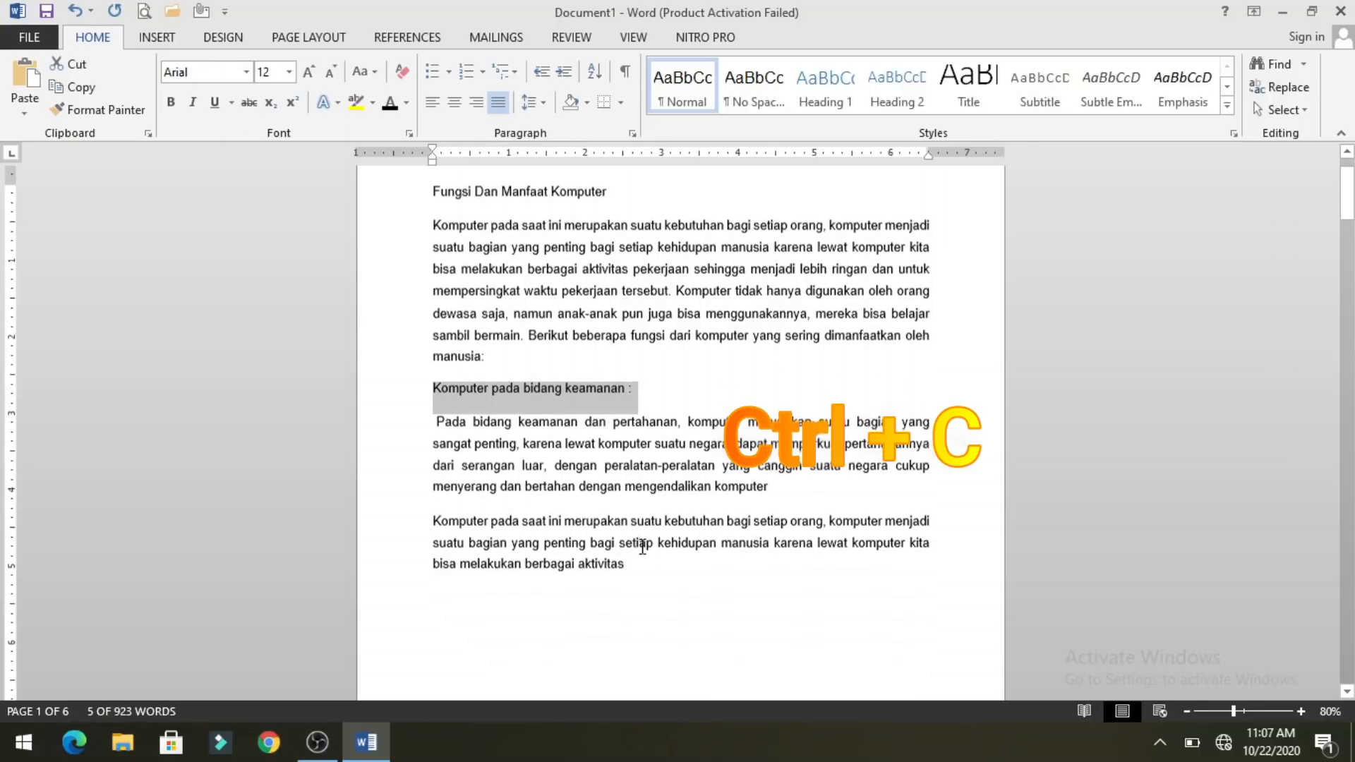
click(656, 563)
key(Return)
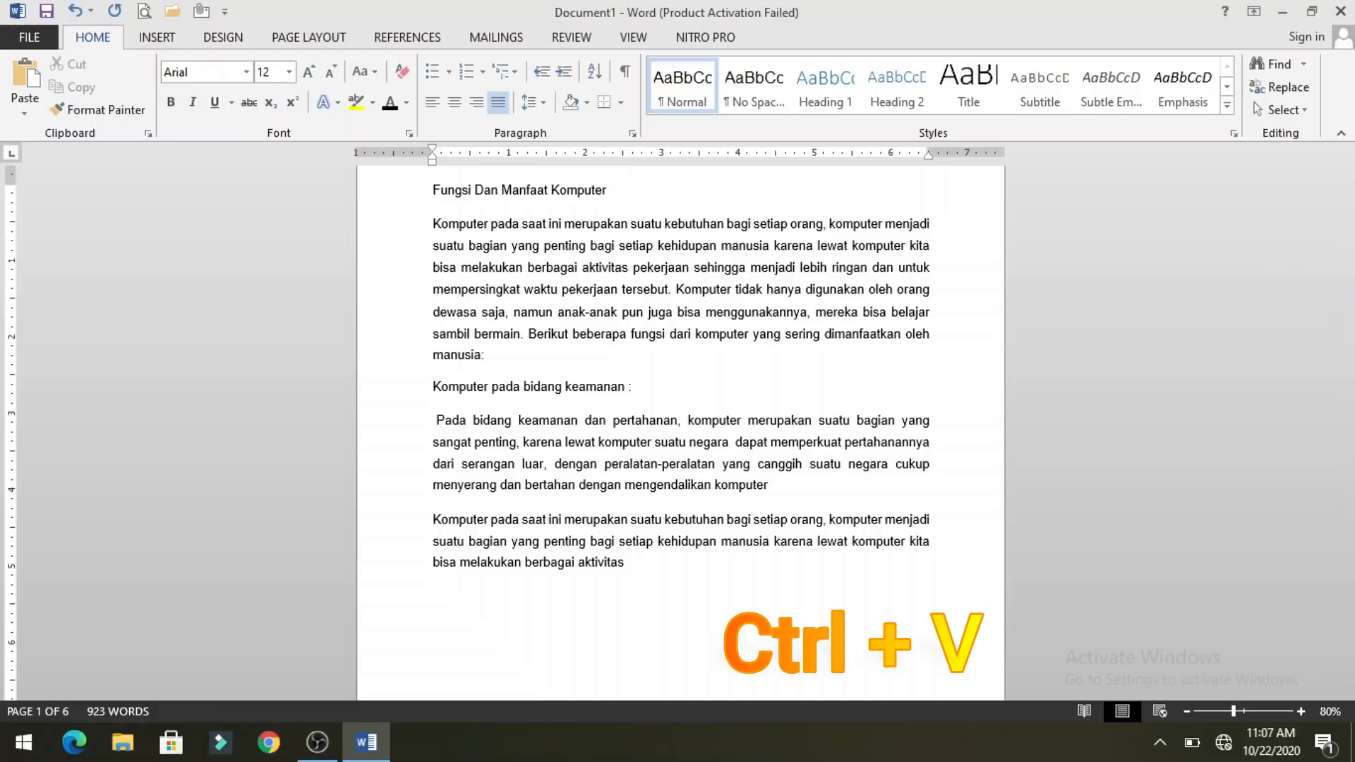
key(ctrl+v)
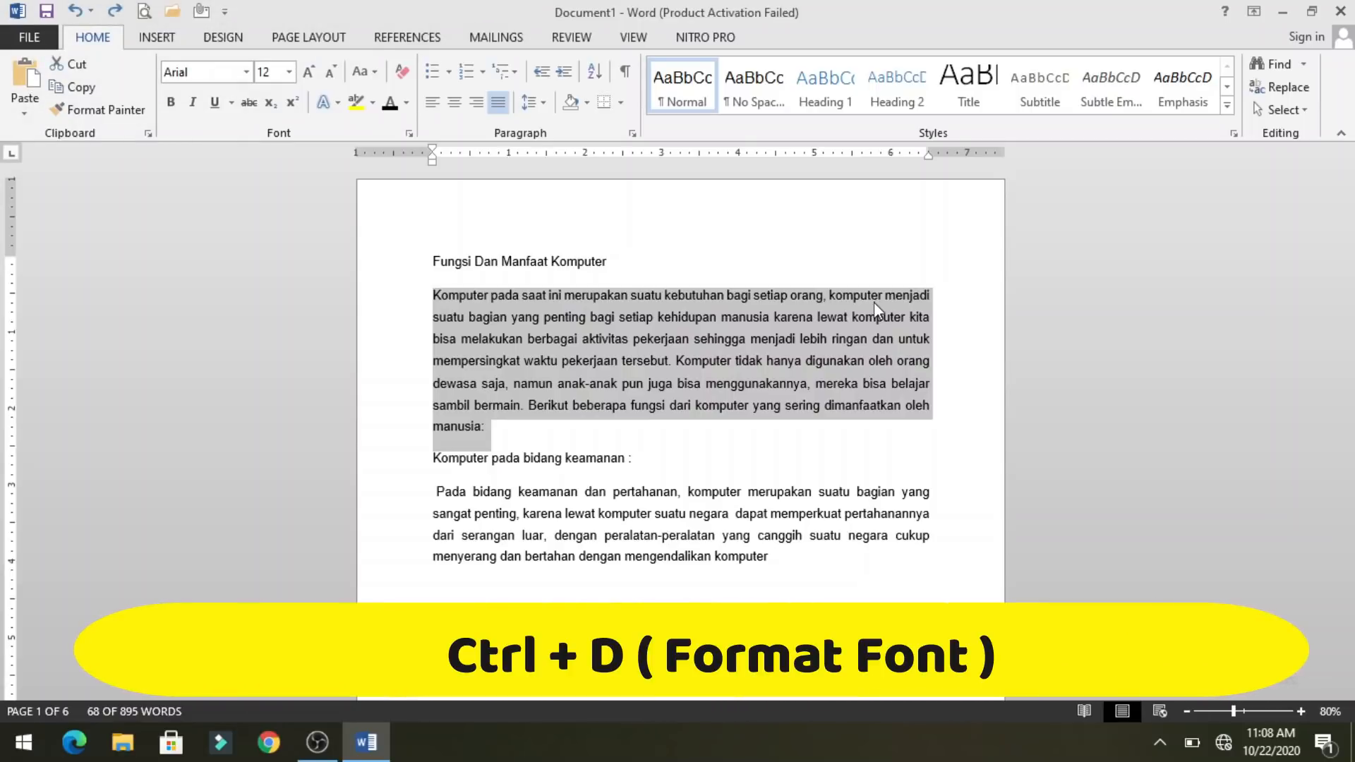
- Open the font settings for the first paragraph and try Agency FB and Algerian before choosing Arial again
key(ctrl+d)
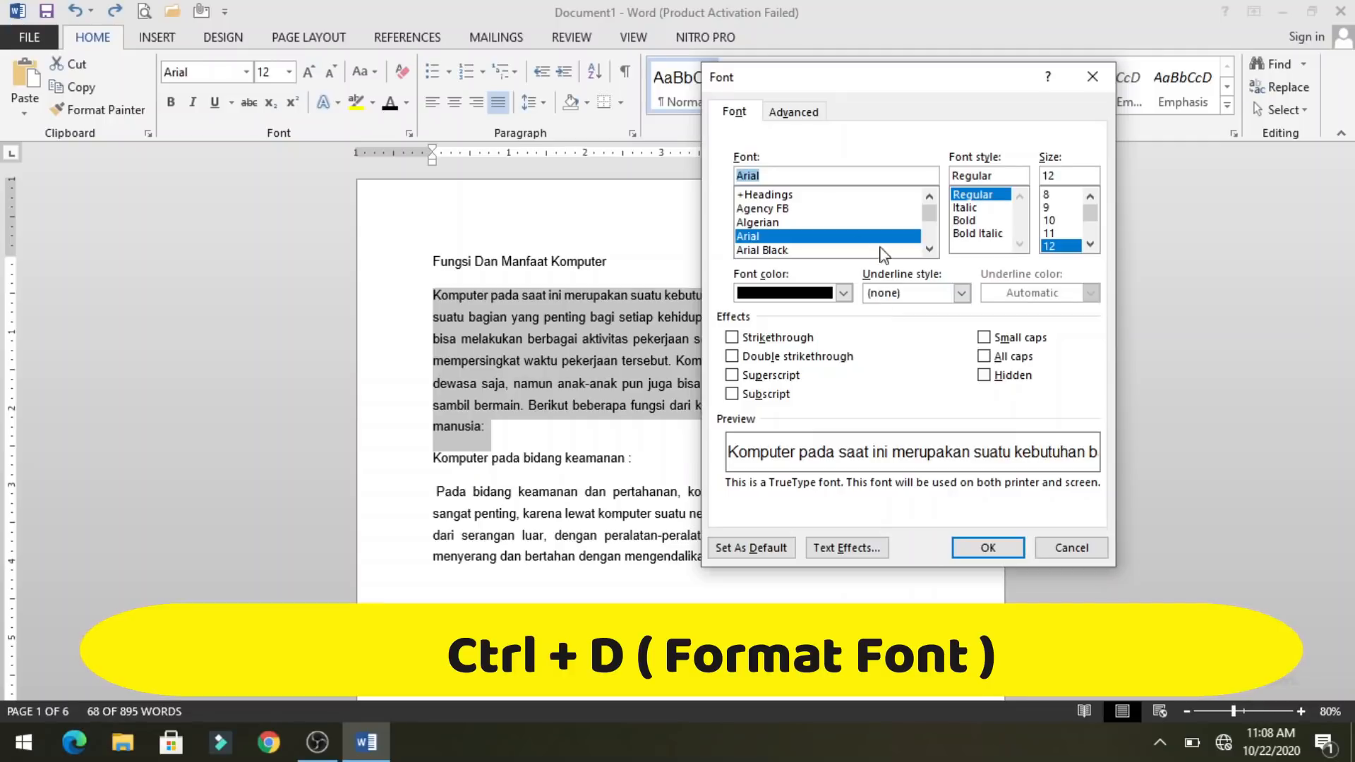
click(787, 223)
click(788, 210)
click(777, 223)
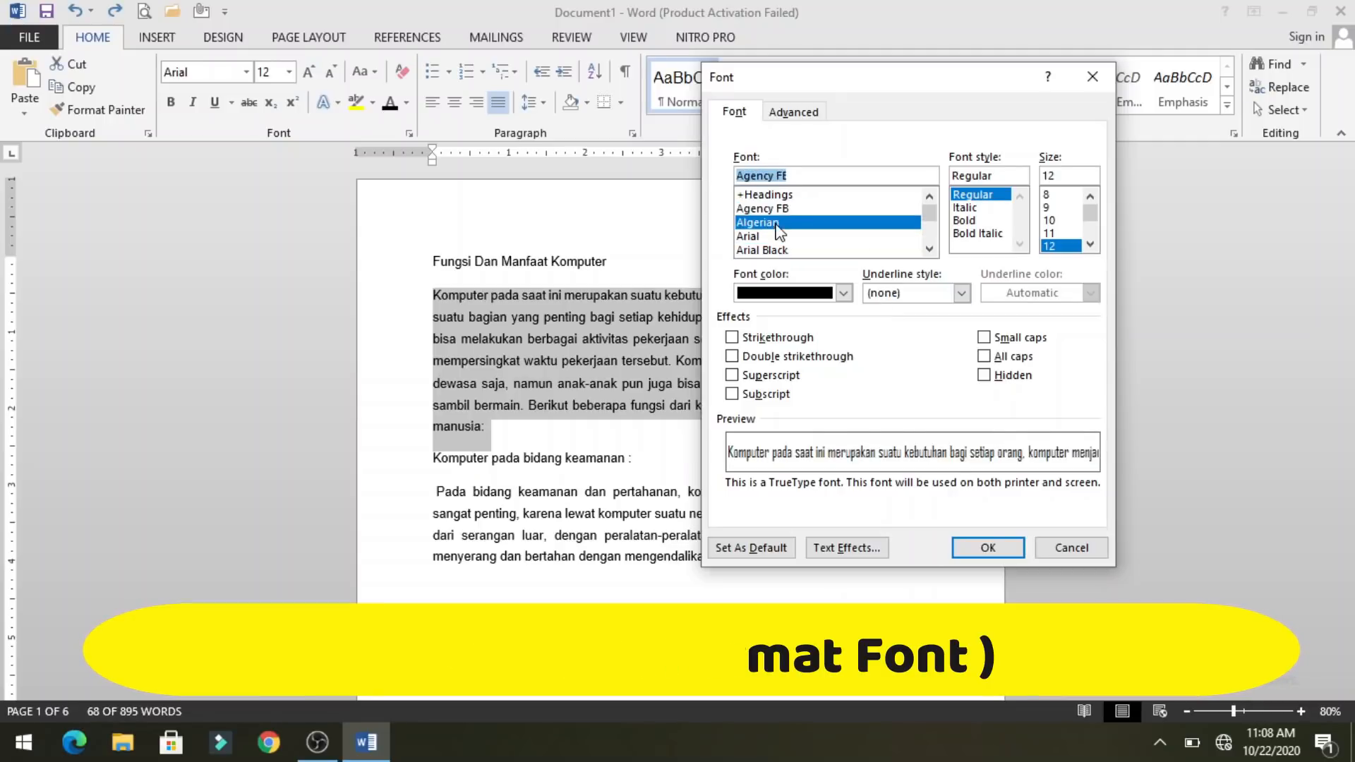
click(768, 240)
- Try the Italic, Regular and Bold font styles for the first paragraph, ending on Bold Italic
click(964, 207)
click(977, 233)
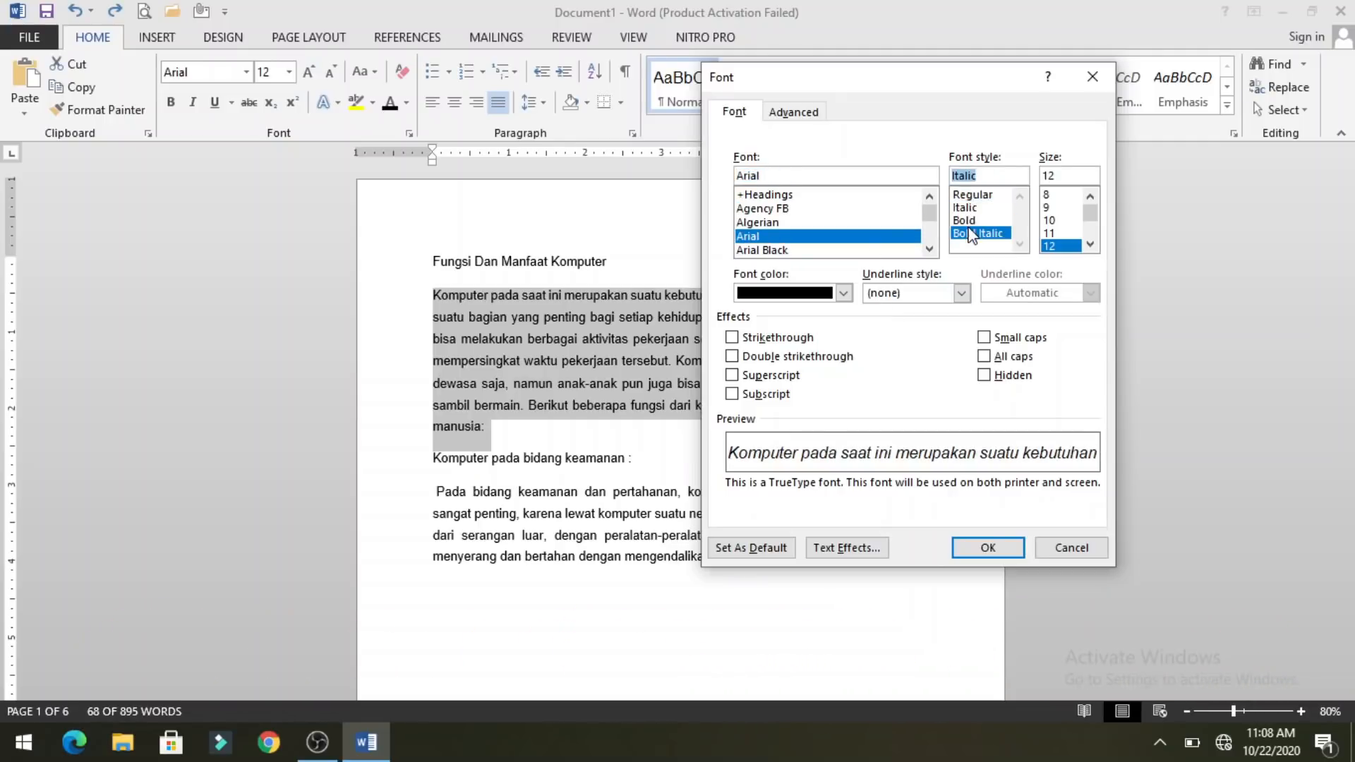
click(971, 197)
click(966, 218)
click(973, 232)
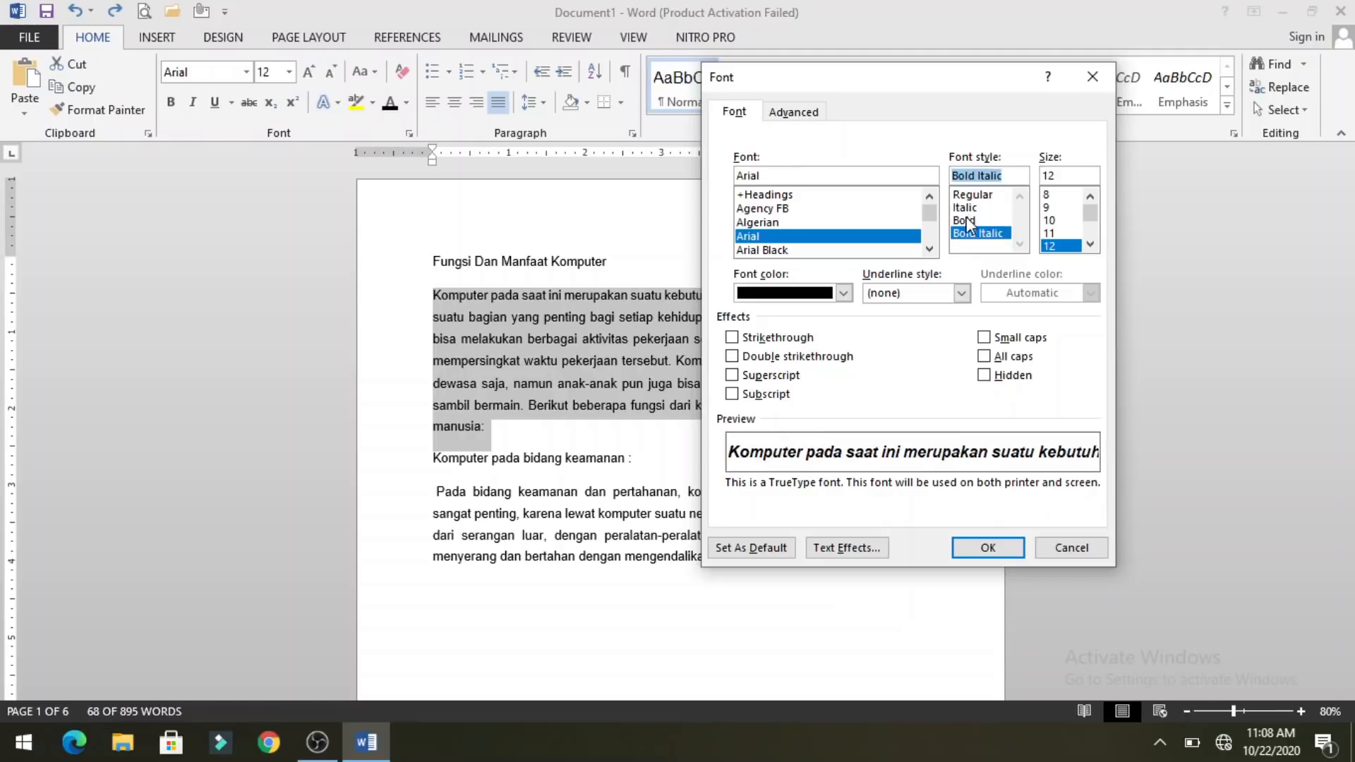
click(966, 218)
click(972, 195)
click(968, 219)
click(978, 233)
- Try several font sizes between 11 and 24 for the first paragraph, ending on 22
click(1051, 233)
scroll(1055, 230, down, 2)
click(1051, 233)
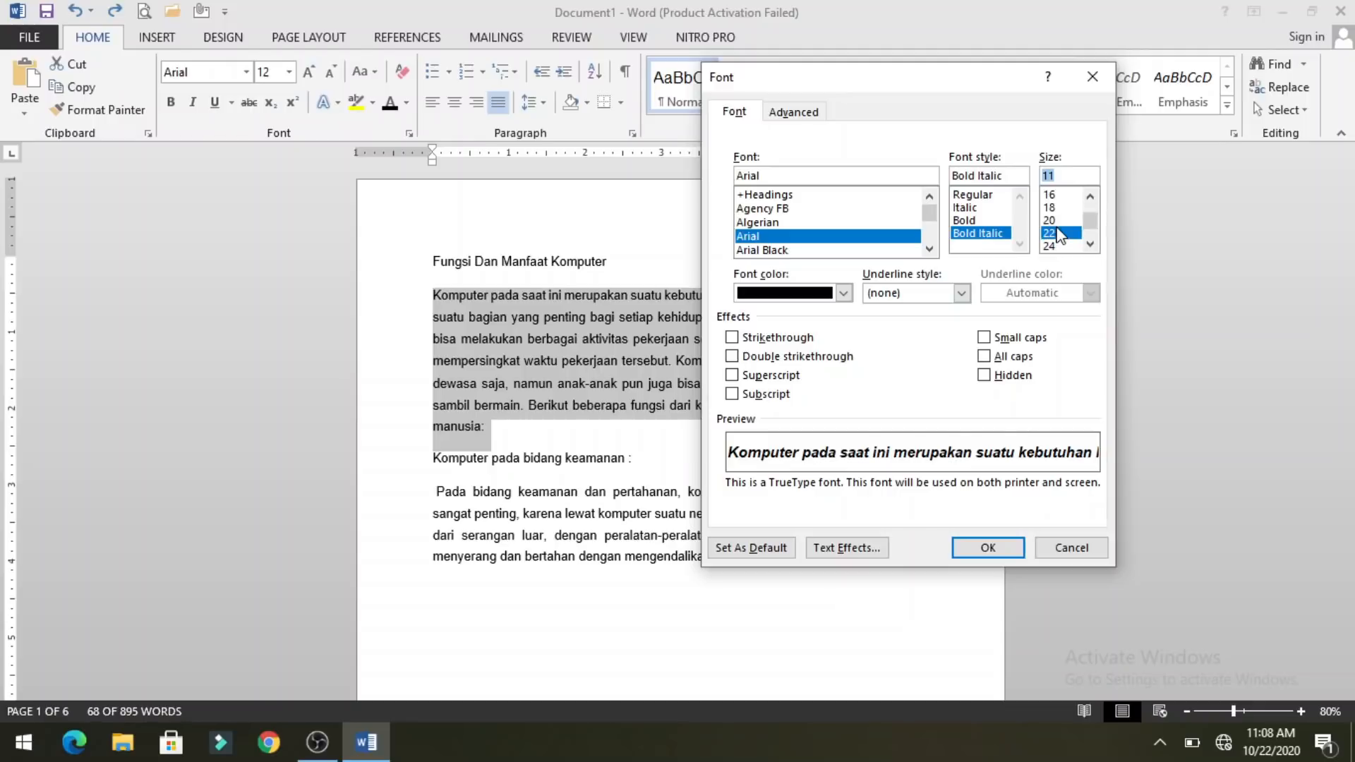
click(1051, 245)
click(1053, 230)
click(1054, 219)
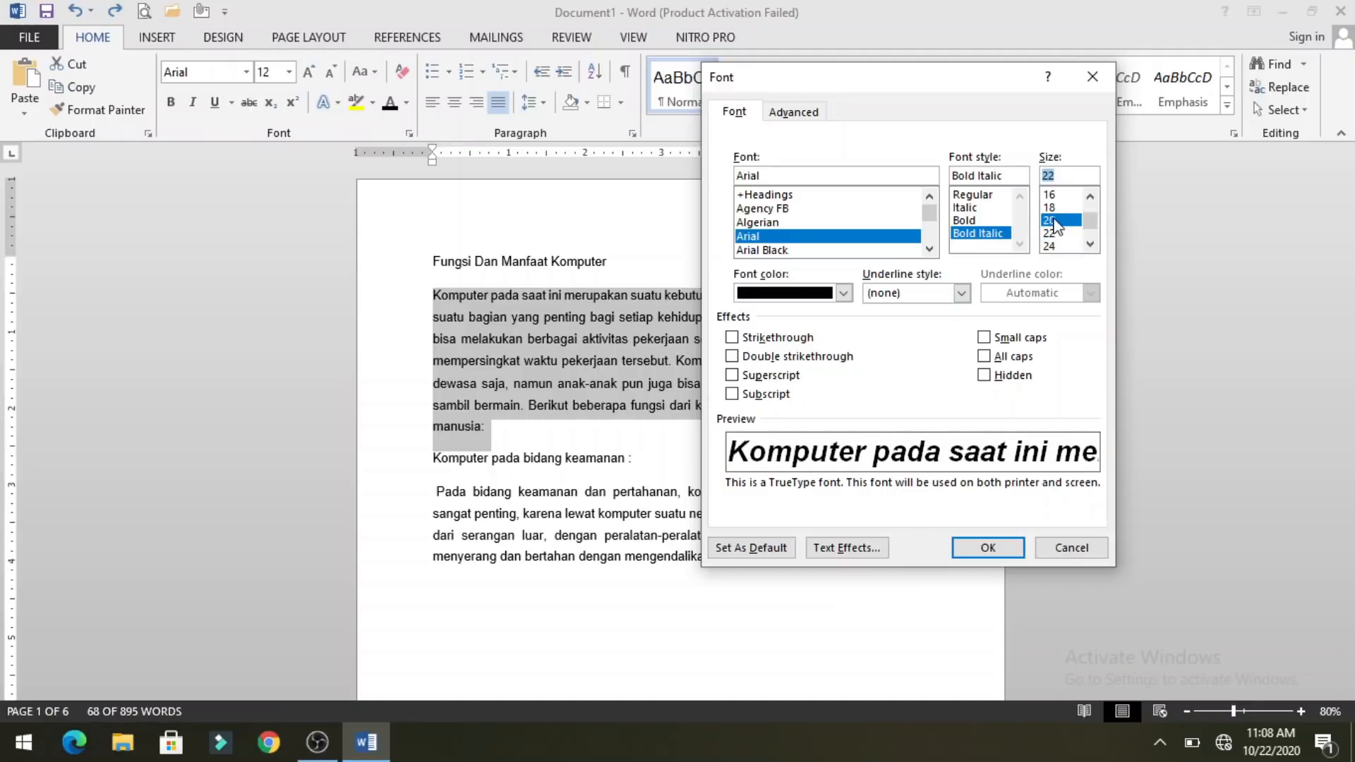
click(1054, 207)
click(1052, 195)
click(1051, 207)
click(1051, 233)
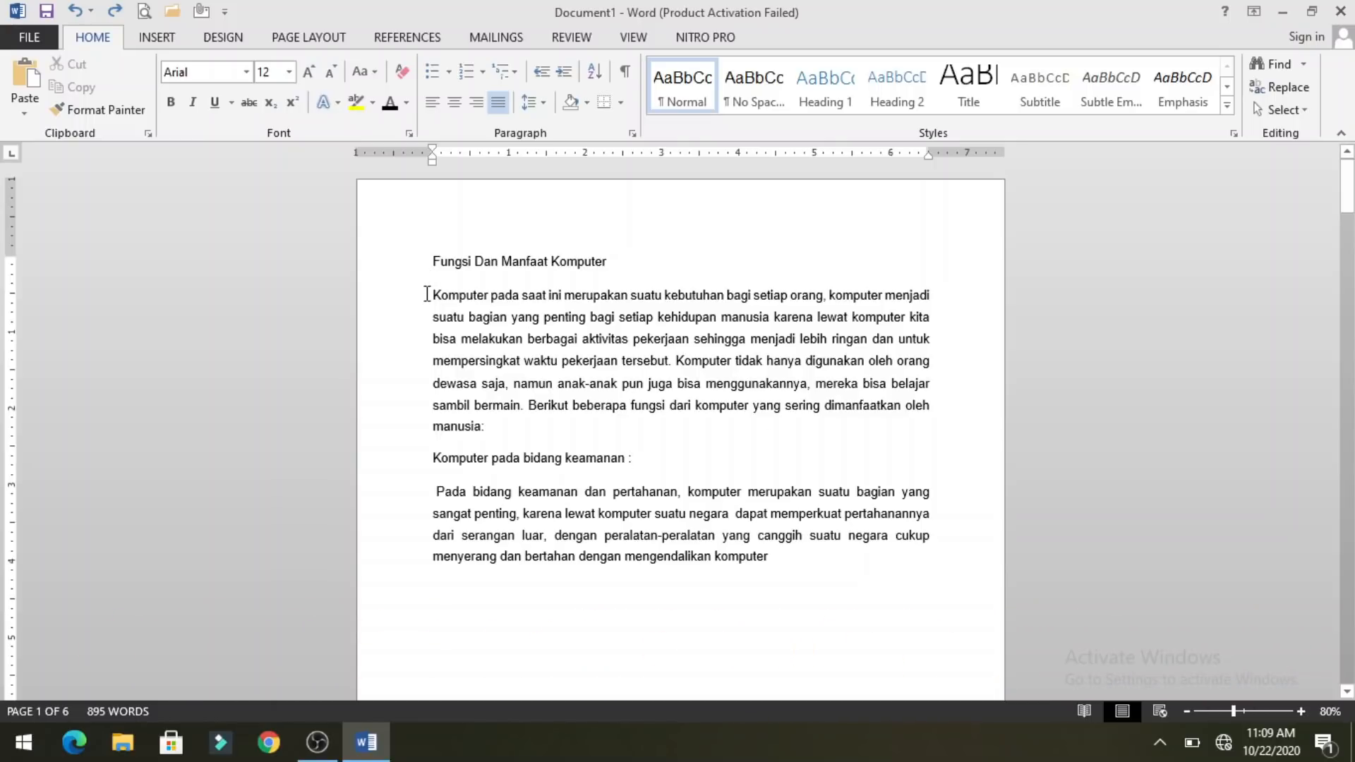
- Select the whole first paragraph and toggle its centre alignment on and off
drag(426, 294, 517, 424)
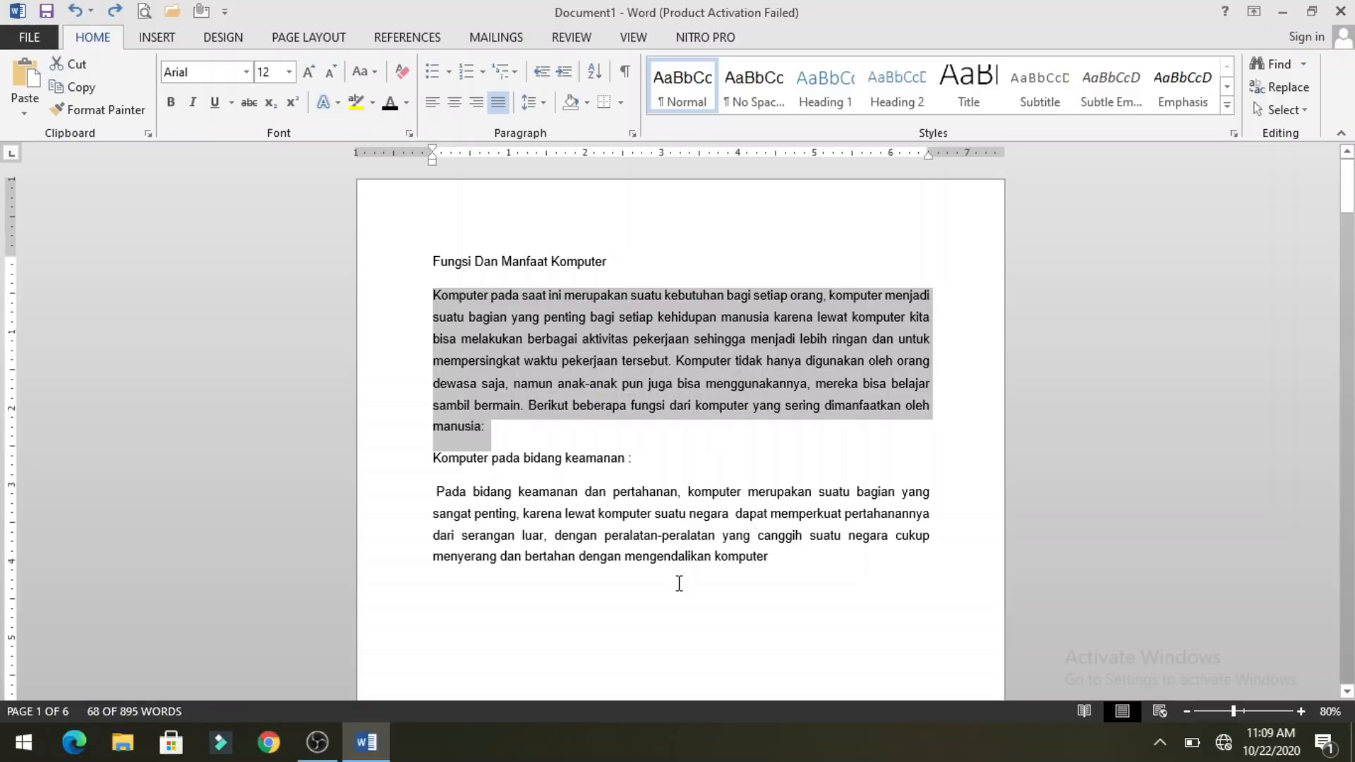
key(ctrl+e)
key(ctrl+e)
key(ctrl+e)
key(ctrl+e)
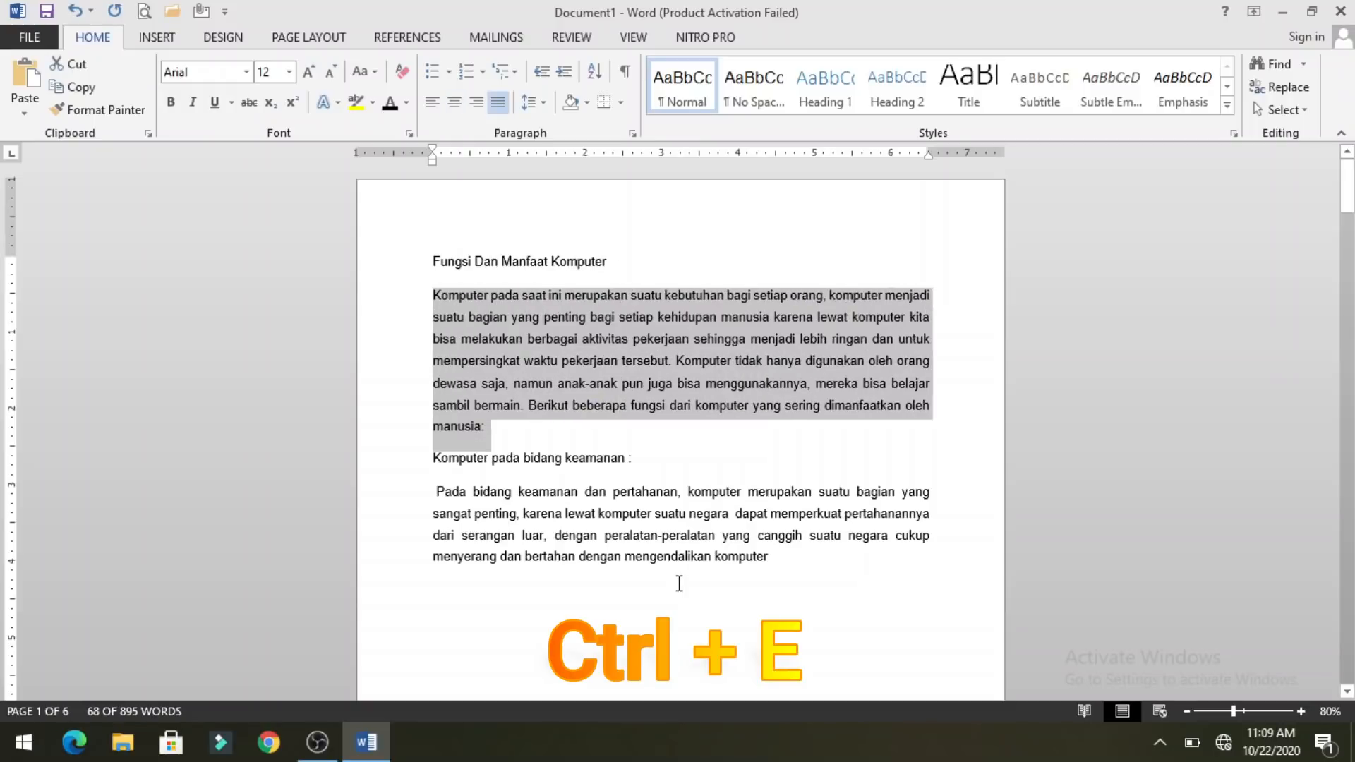
key(ctrl+e)
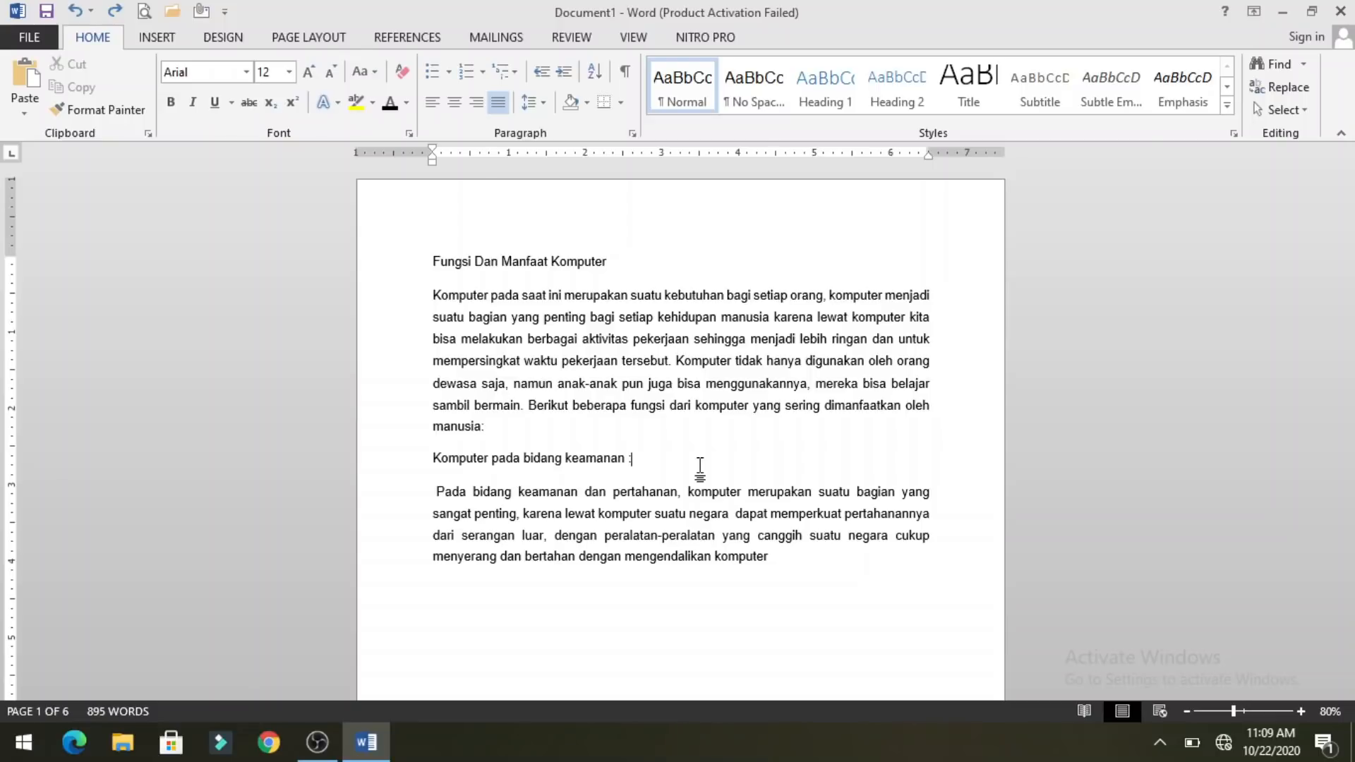
- Search the document for "komputer" and look through the highlighted matches on the first page
key(ctrl+f)
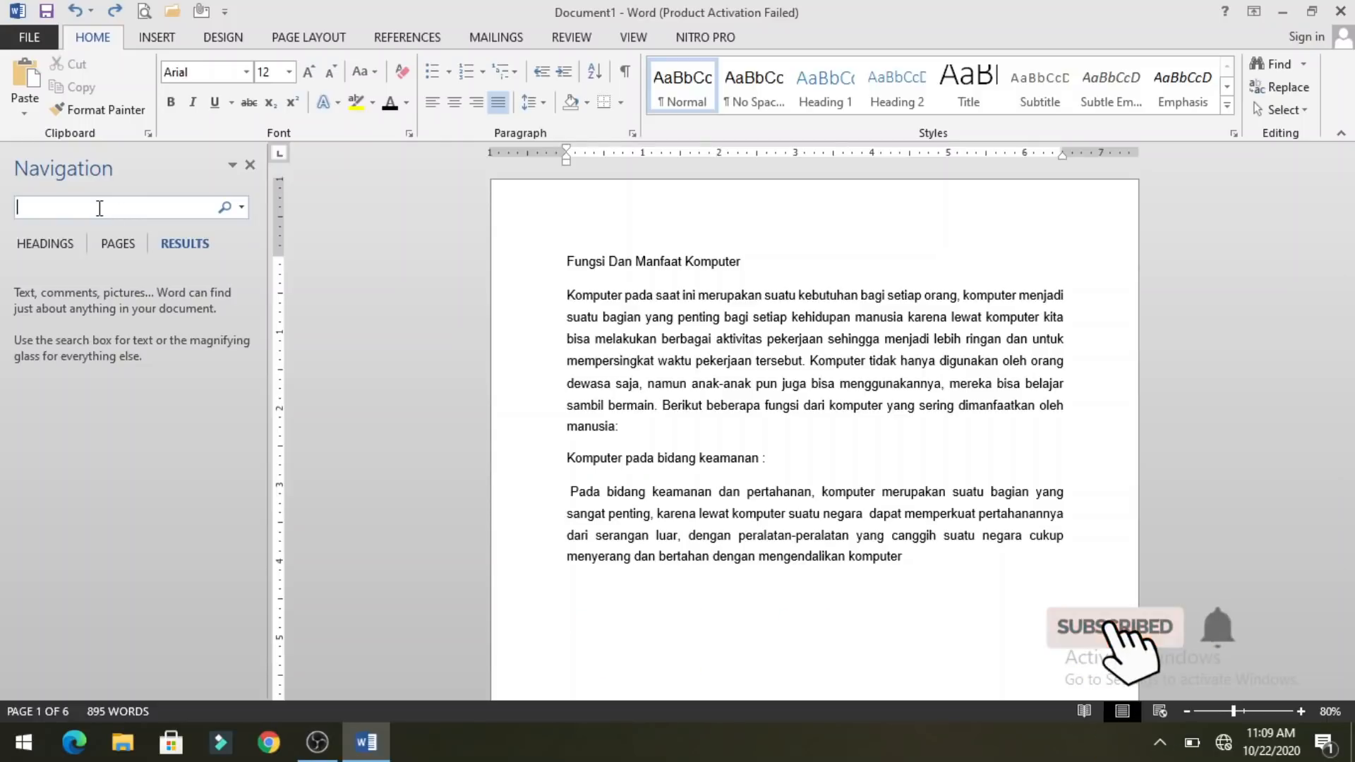
text(komputer)
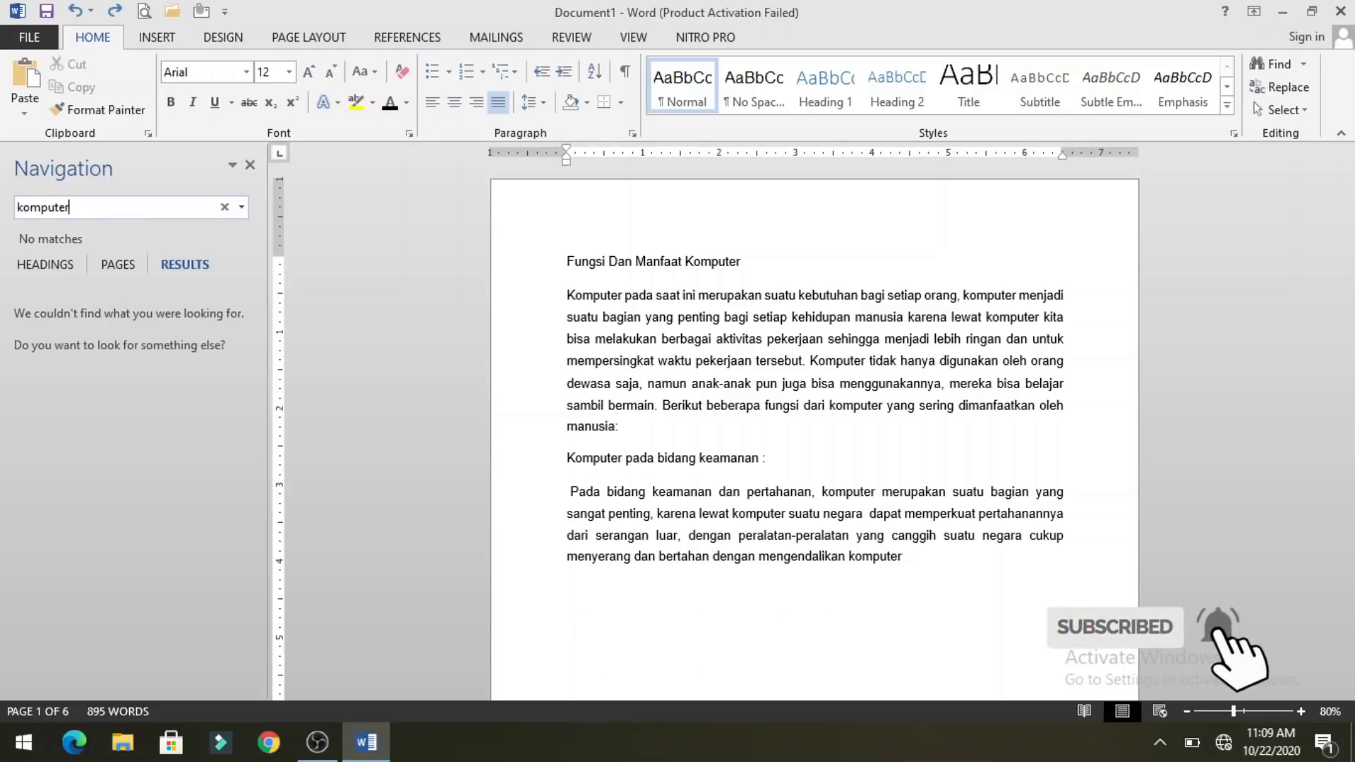
key(Return)
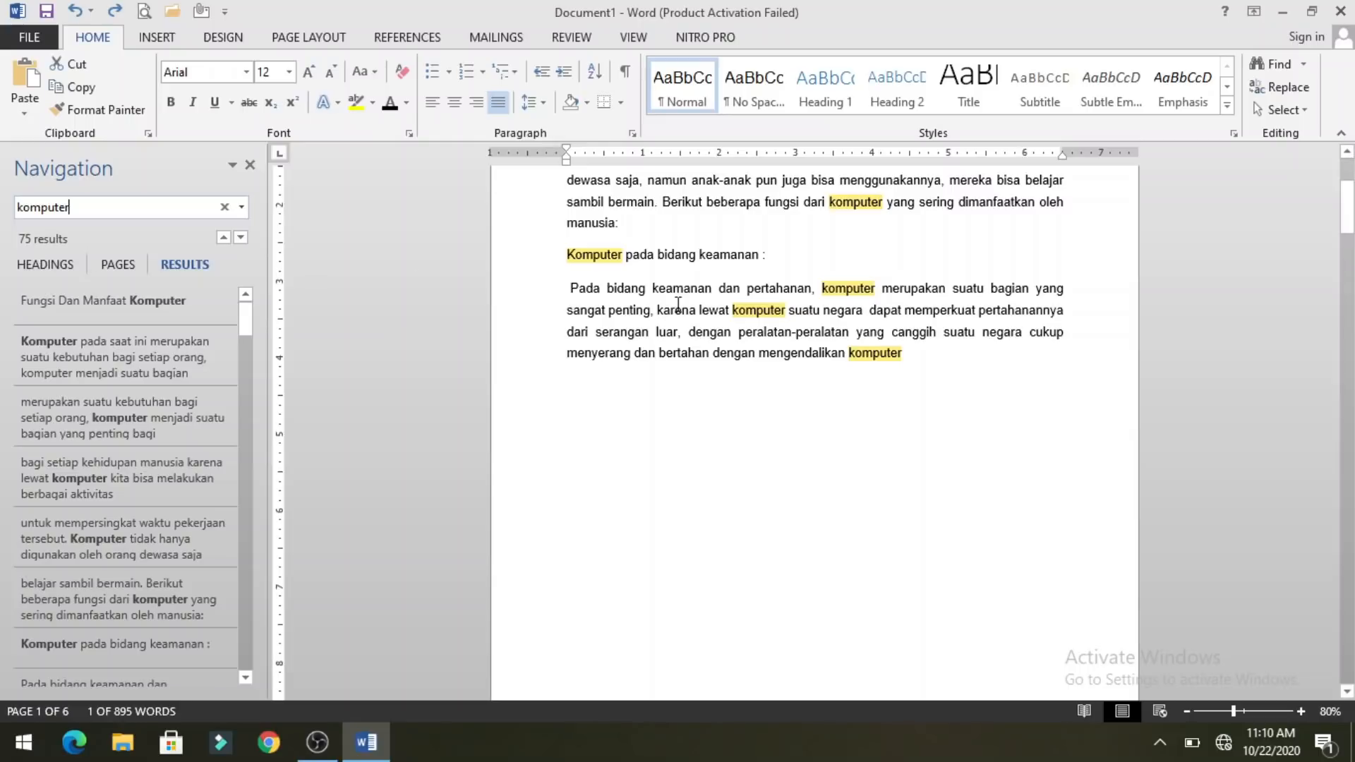
scroll(785, 330, up, 5)
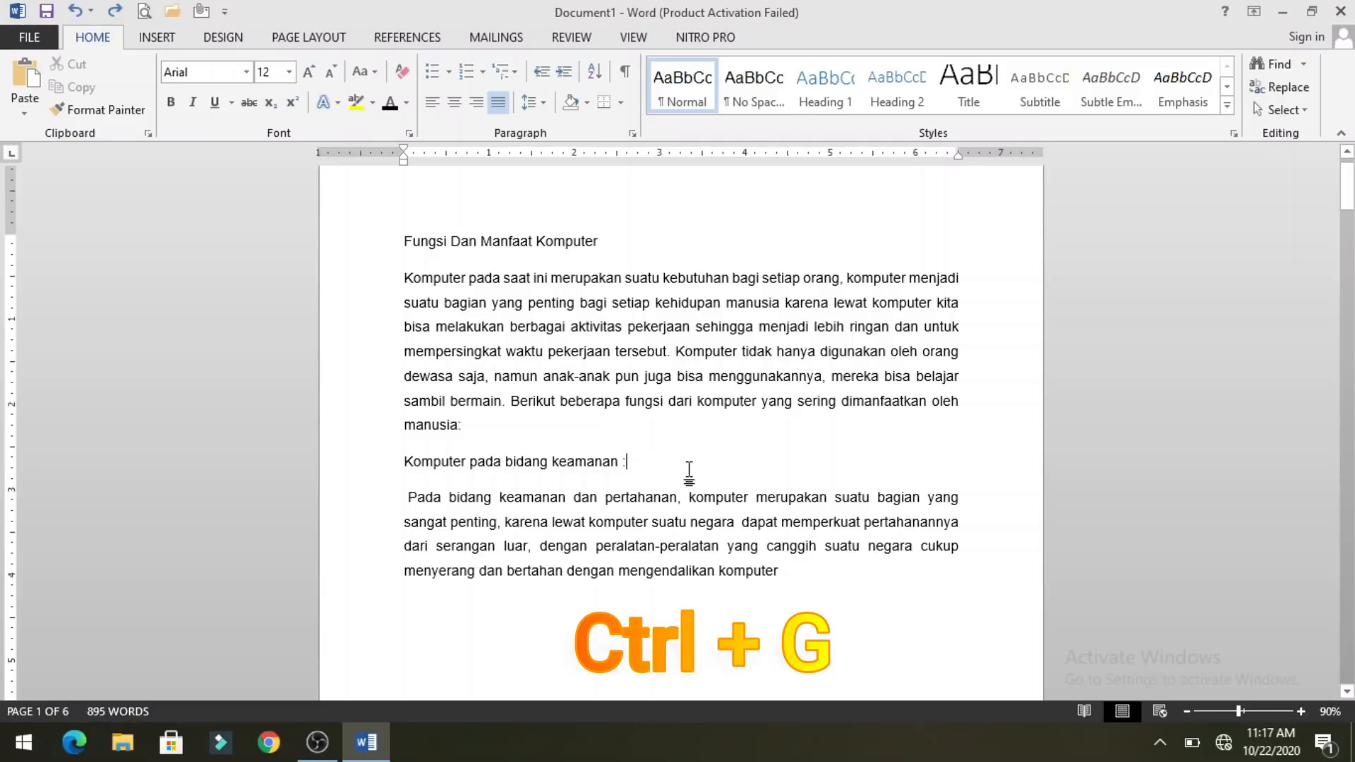
- Use Go To to jump to page 5 of the document and from there to page 2
key(ctrl+g)
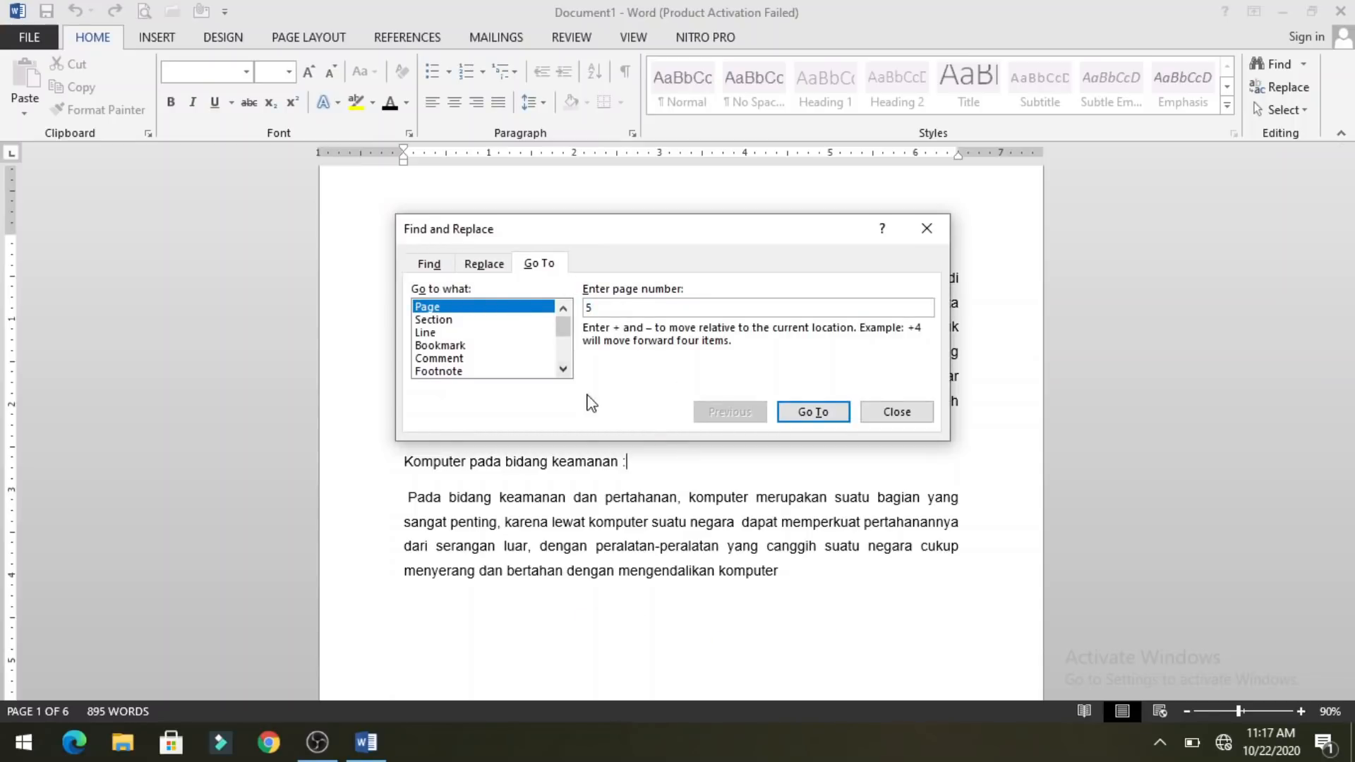
click(820, 414)
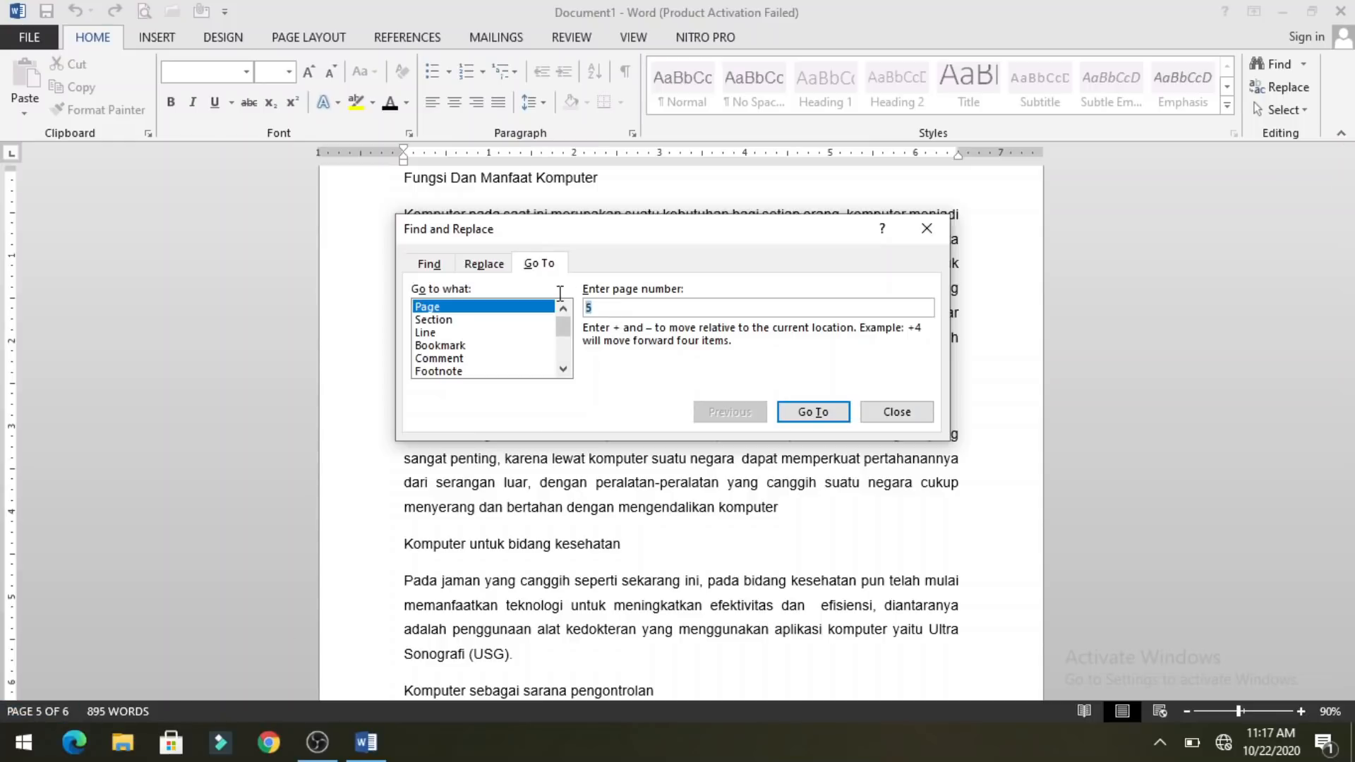
text(2)
click(821, 412)
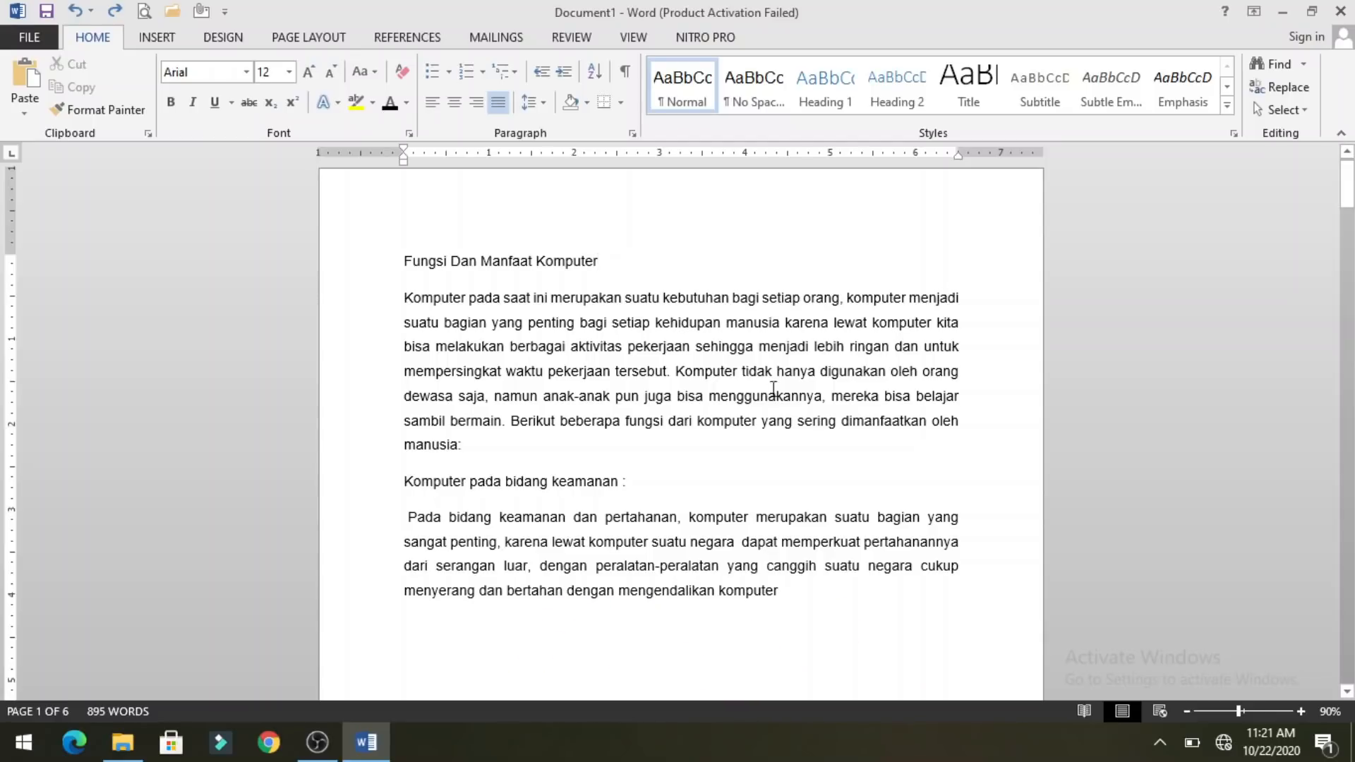
- Replace every occurrence of "Komputer" in the document with "MONITOR", continuing from the beginning, and close Find and Replace
double_click(560, 260)
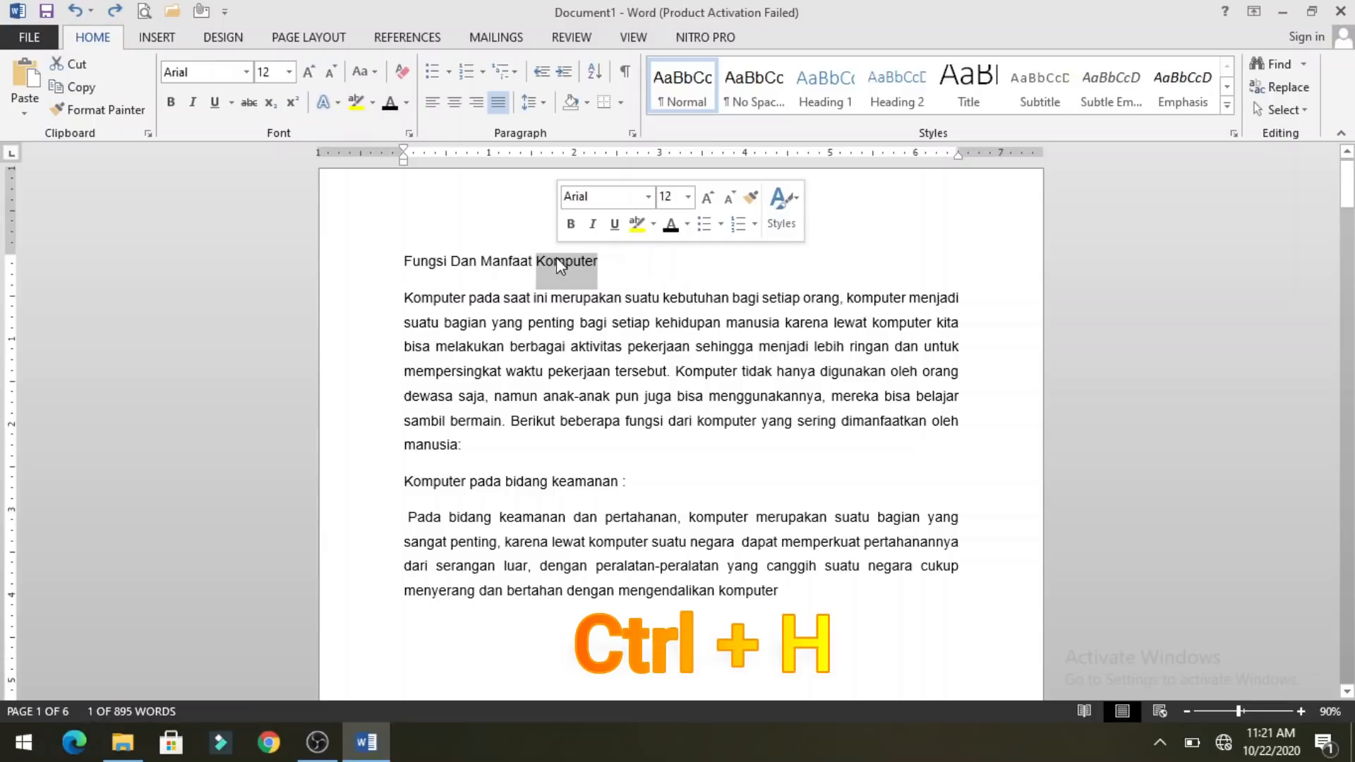
key(ctrl+h)
click(833, 249)
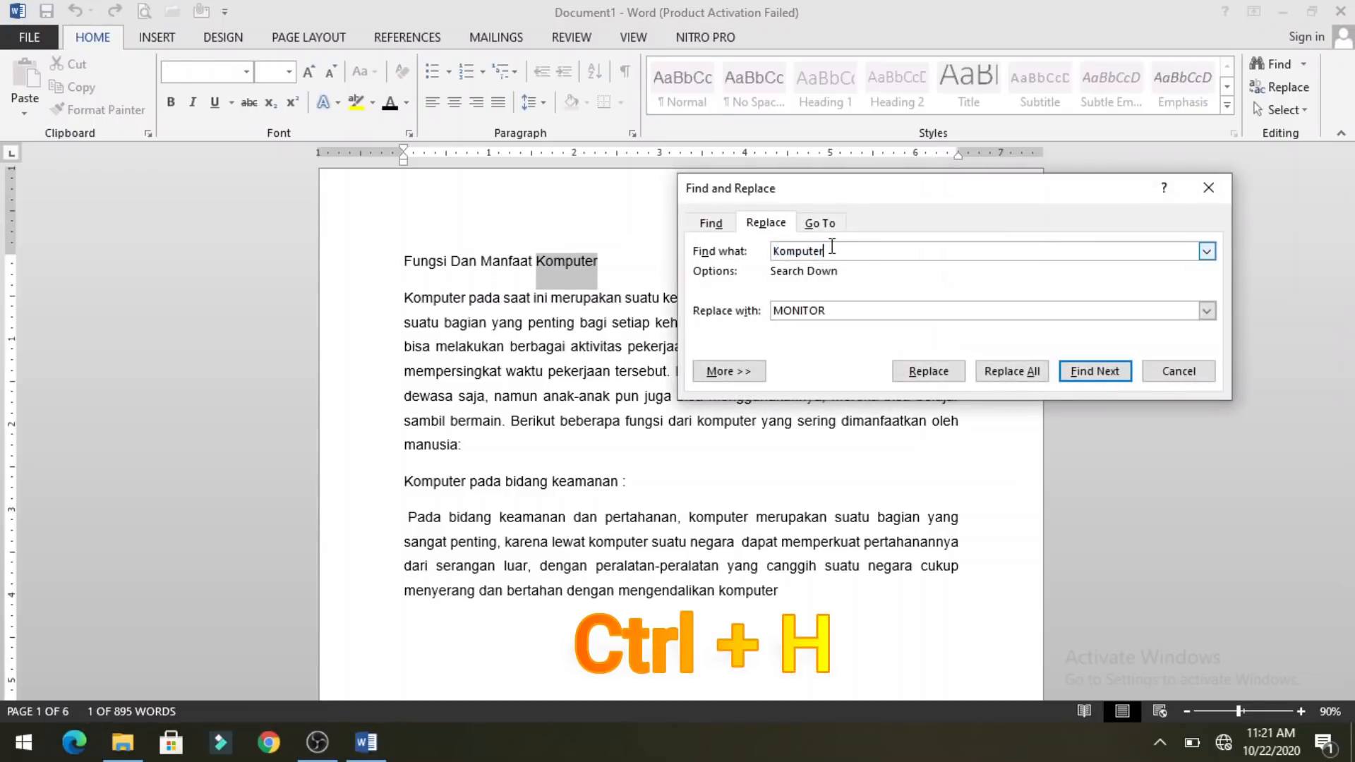
click(839, 310)
double_click(822, 310)
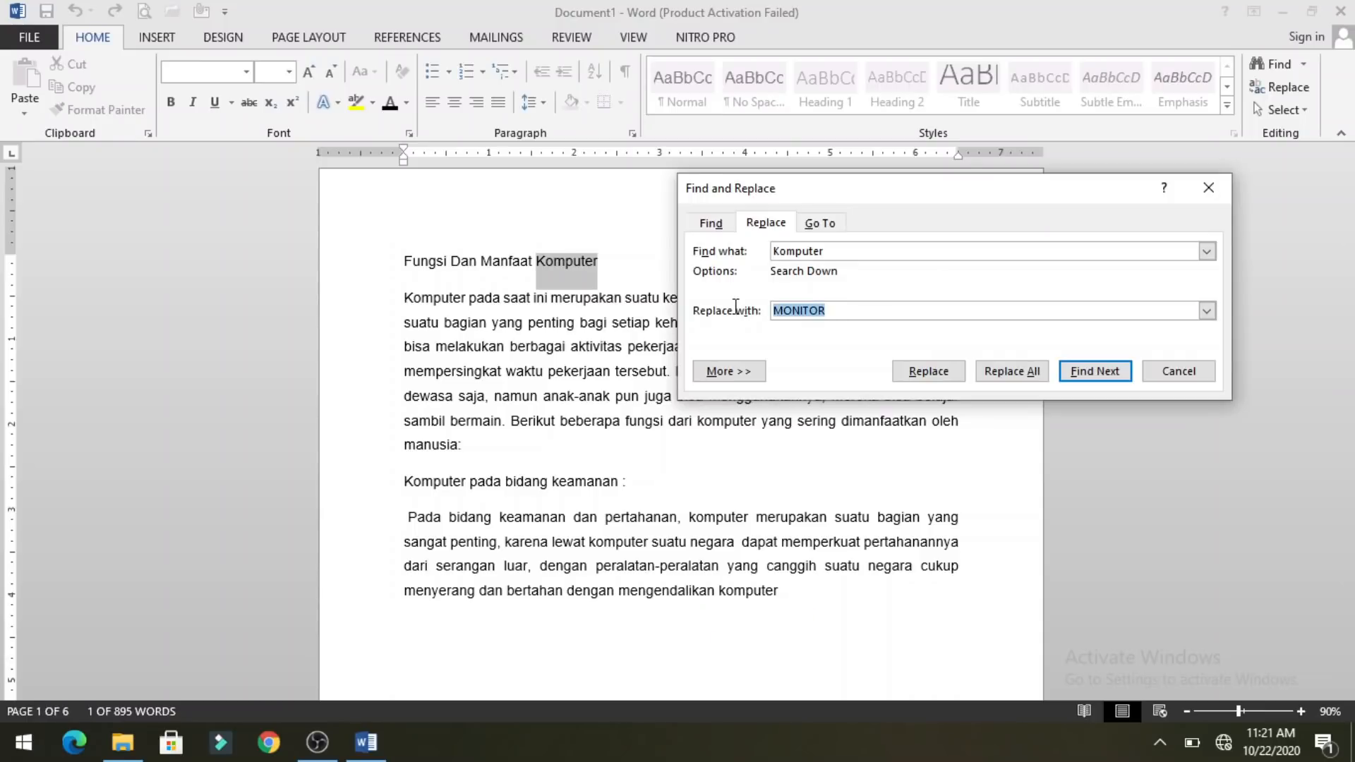
click(827, 310)
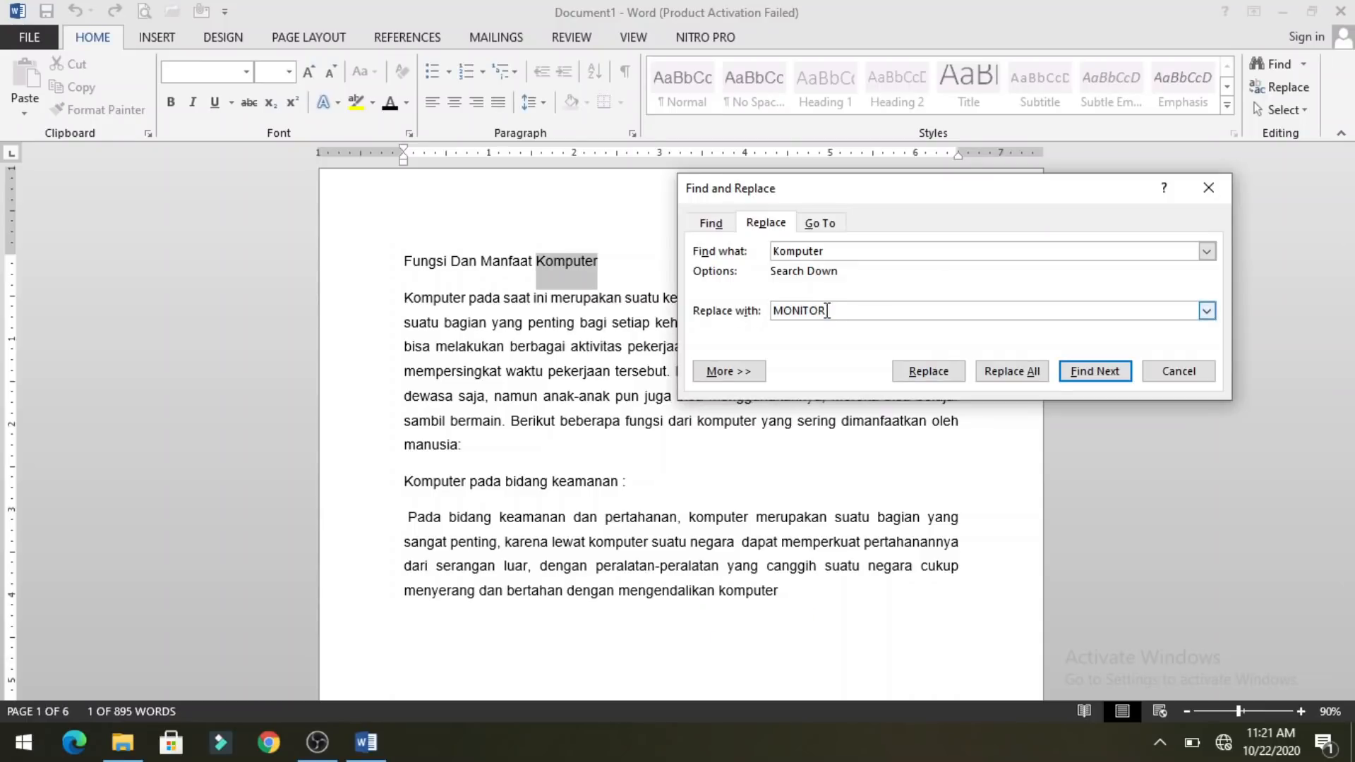
click(1019, 374)
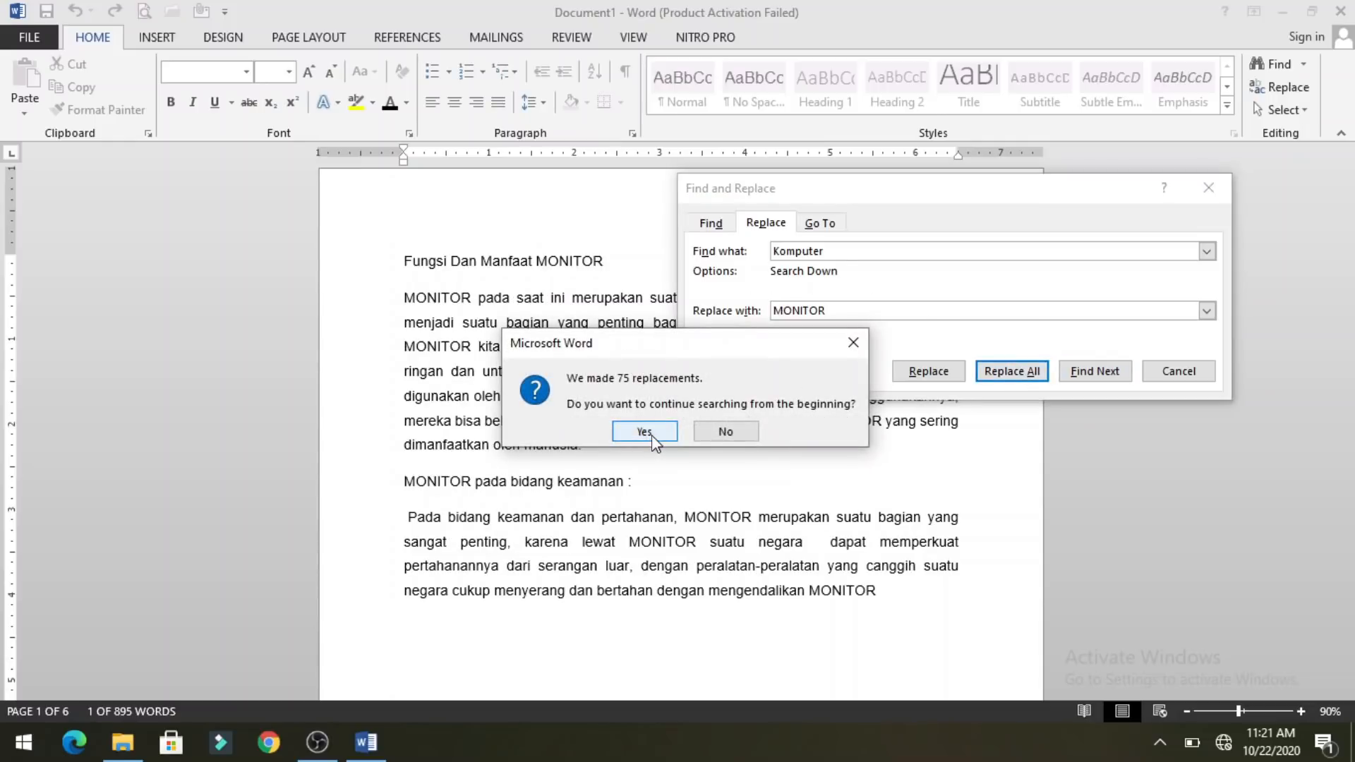
click(644, 431)
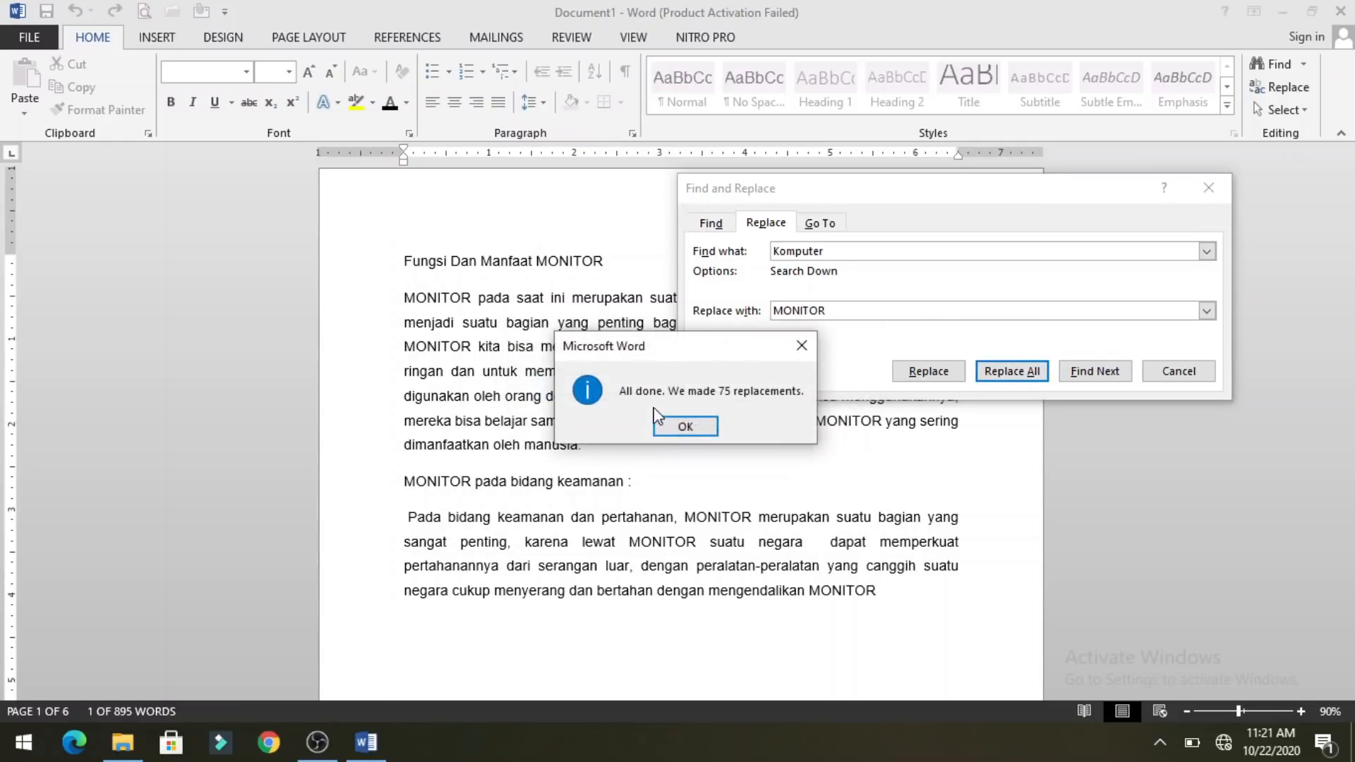
click(665, 423)
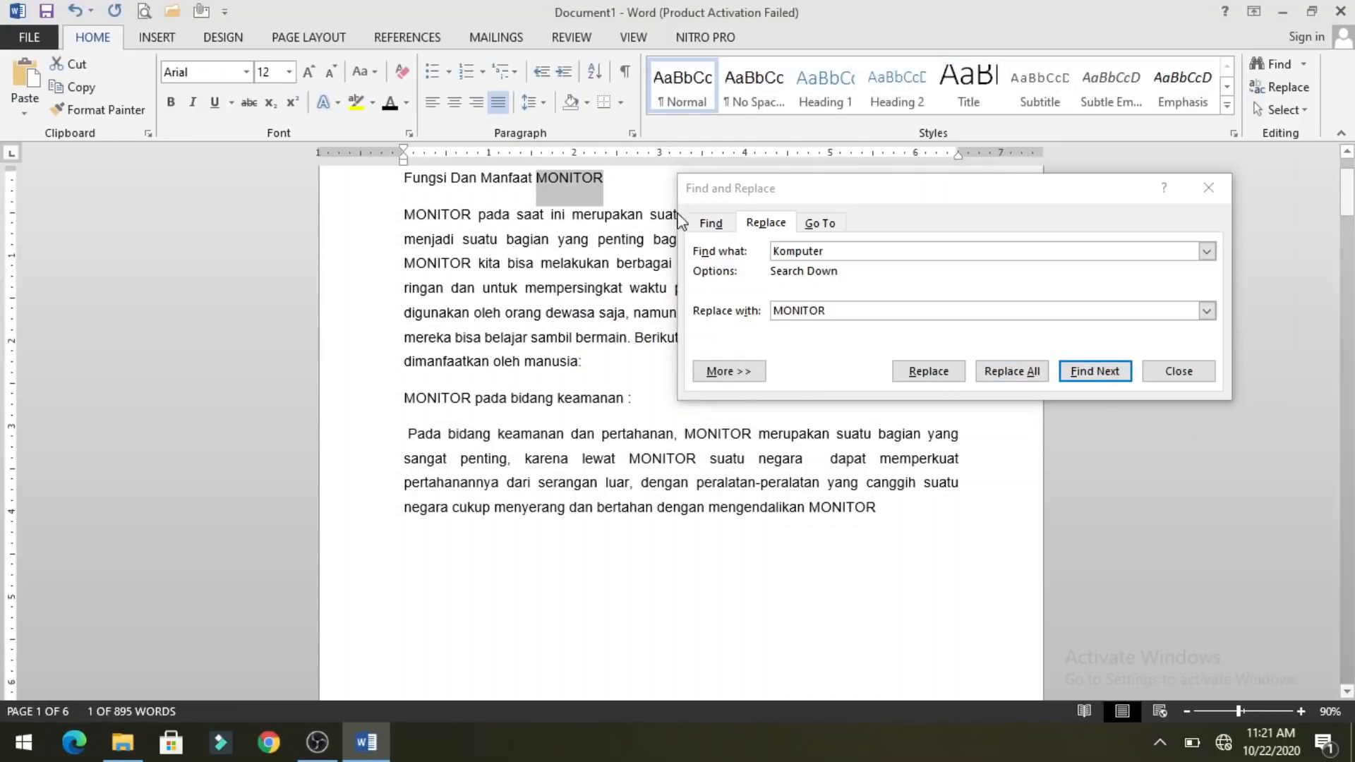
click(1178, 371)
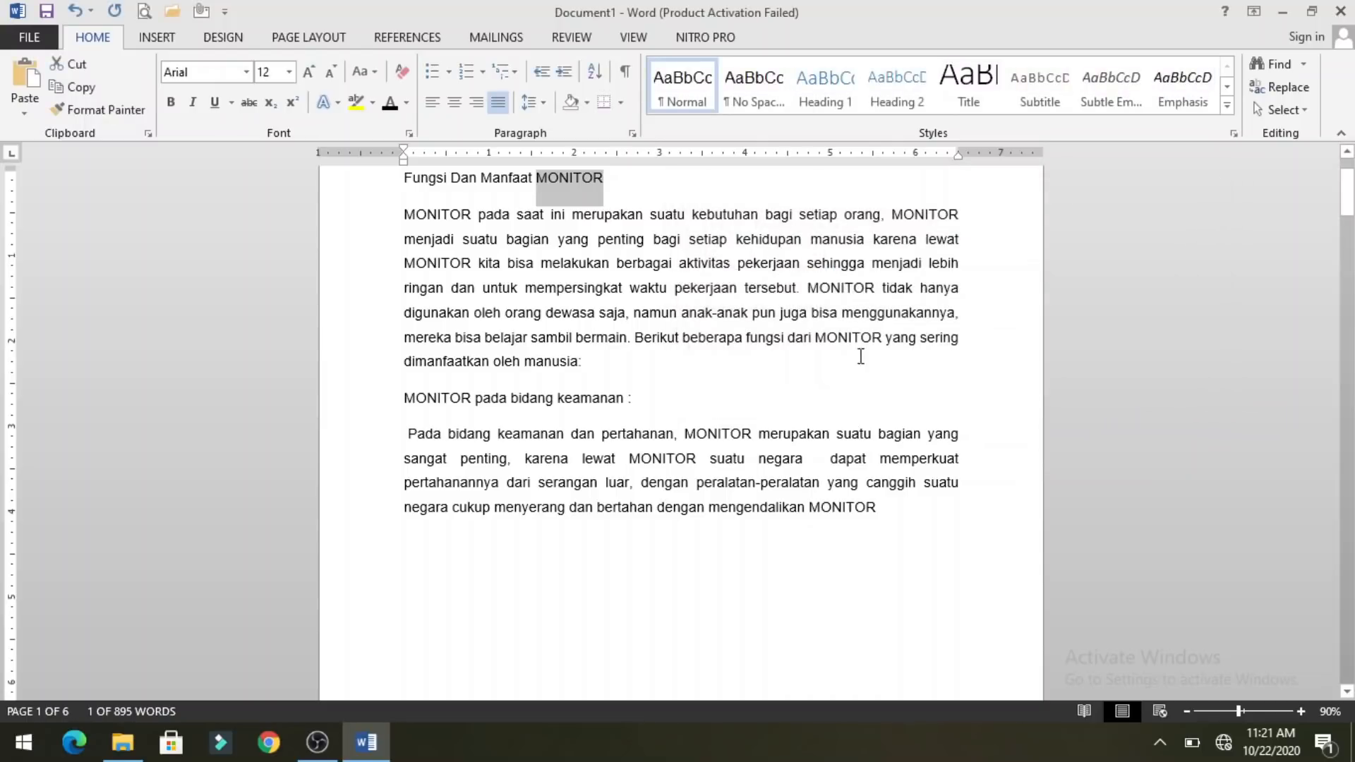
- Search the document for "MONITOR" and look through the highlighted matches
scroll(858, 353, up, 2)
click(606, 282)
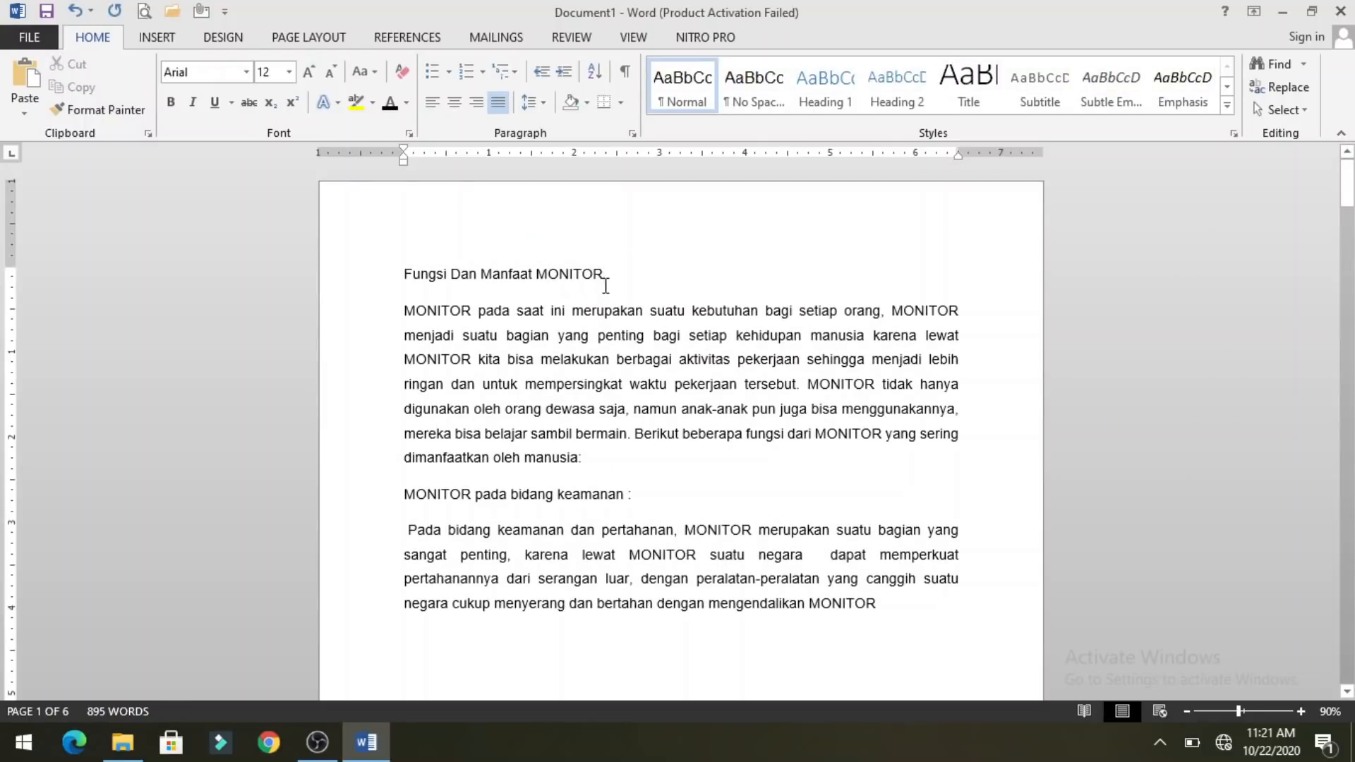
scroll(605, 286, down, 2)
scroll(606, 285, up, 2)
key(ctrl+f)
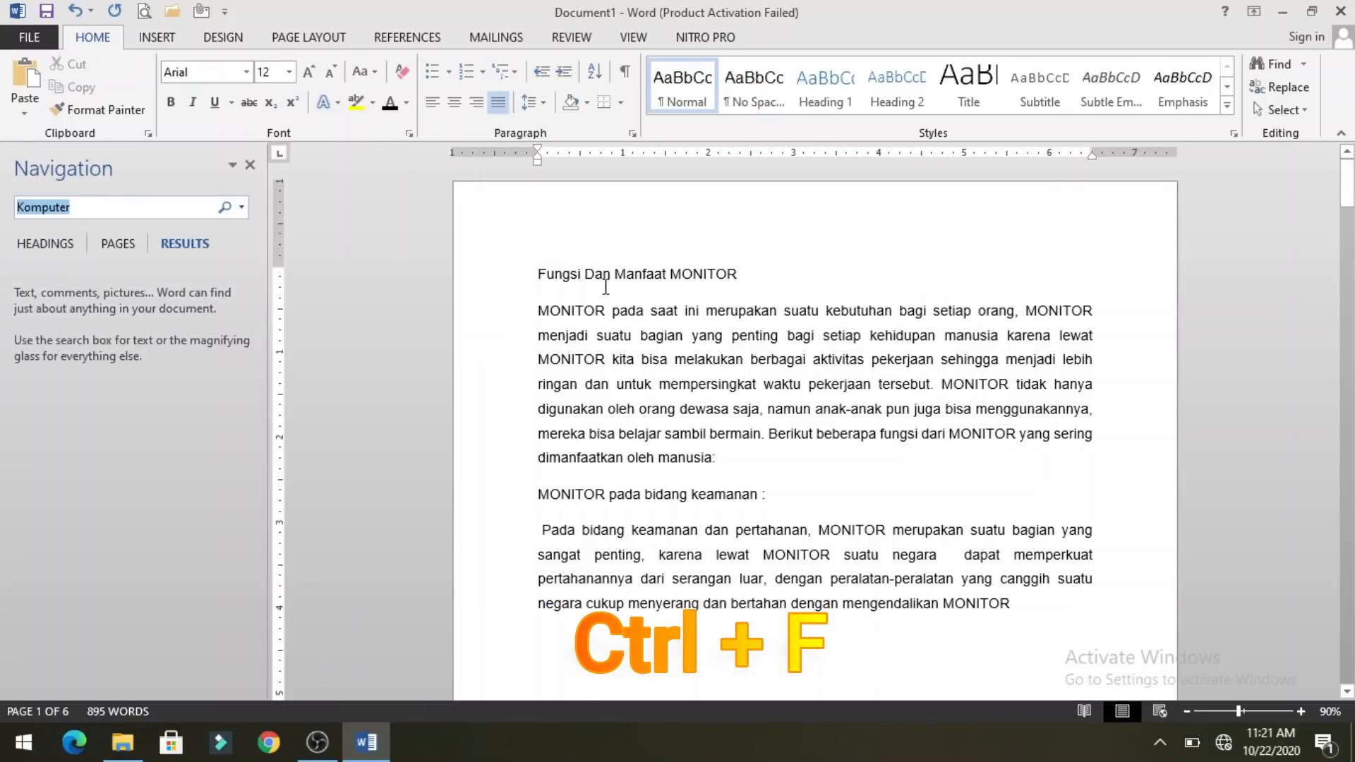
text(MON)
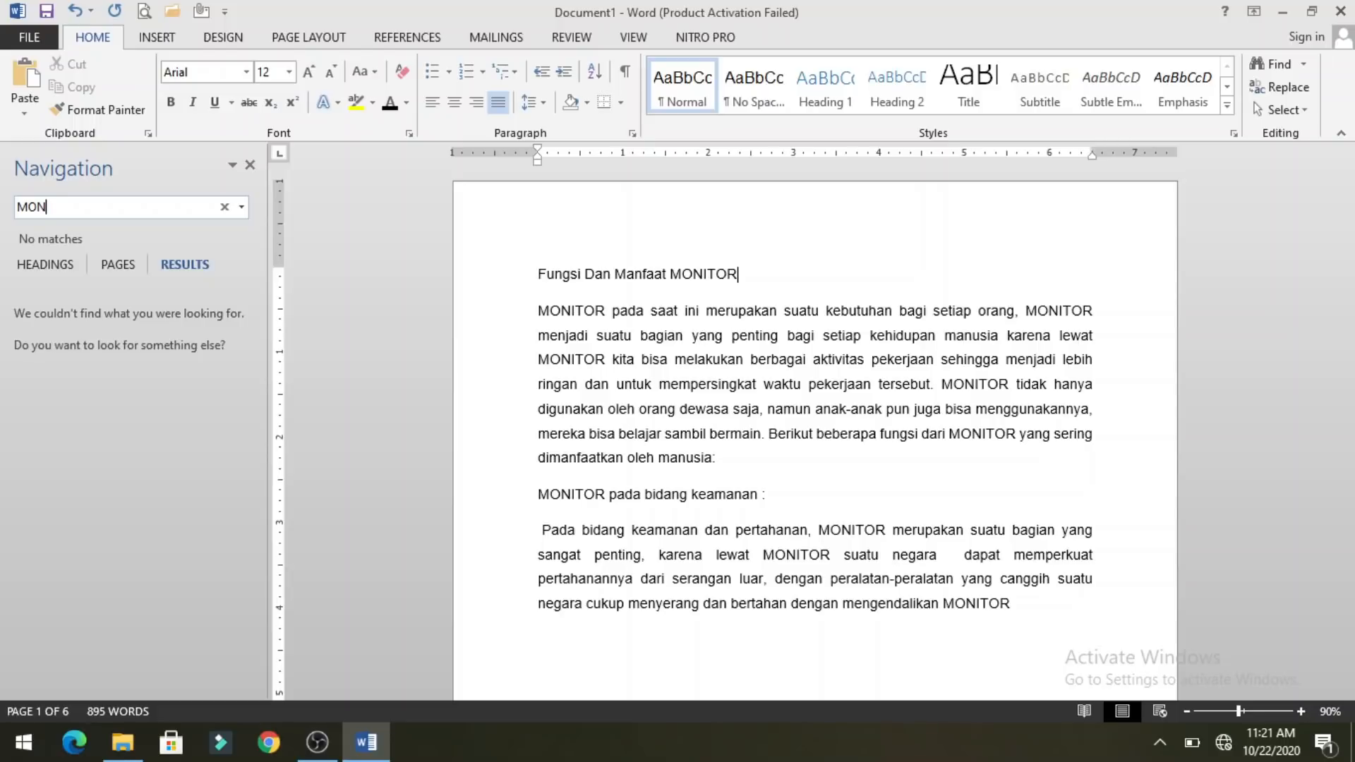
text(ITOR)
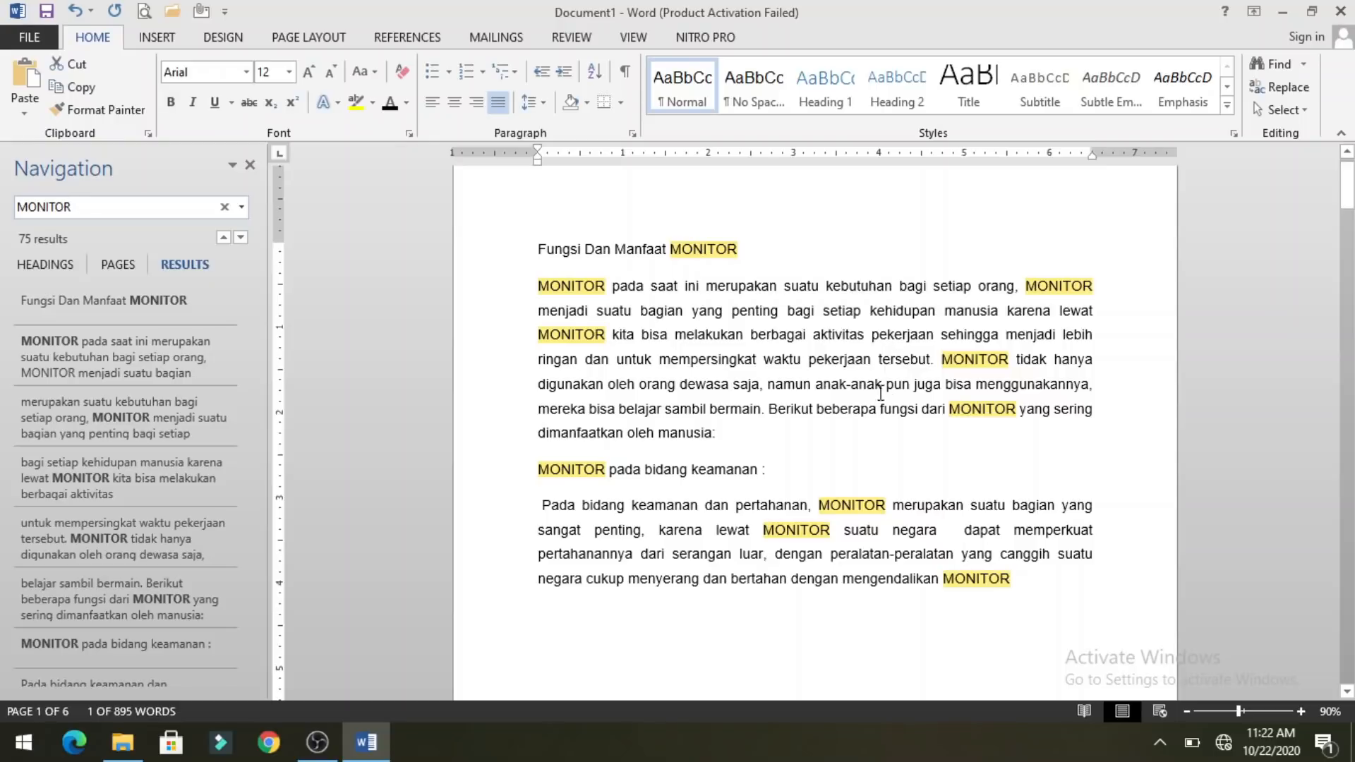
scroll(891, 436, down, 3)
scroll(890, 439, up, 3)
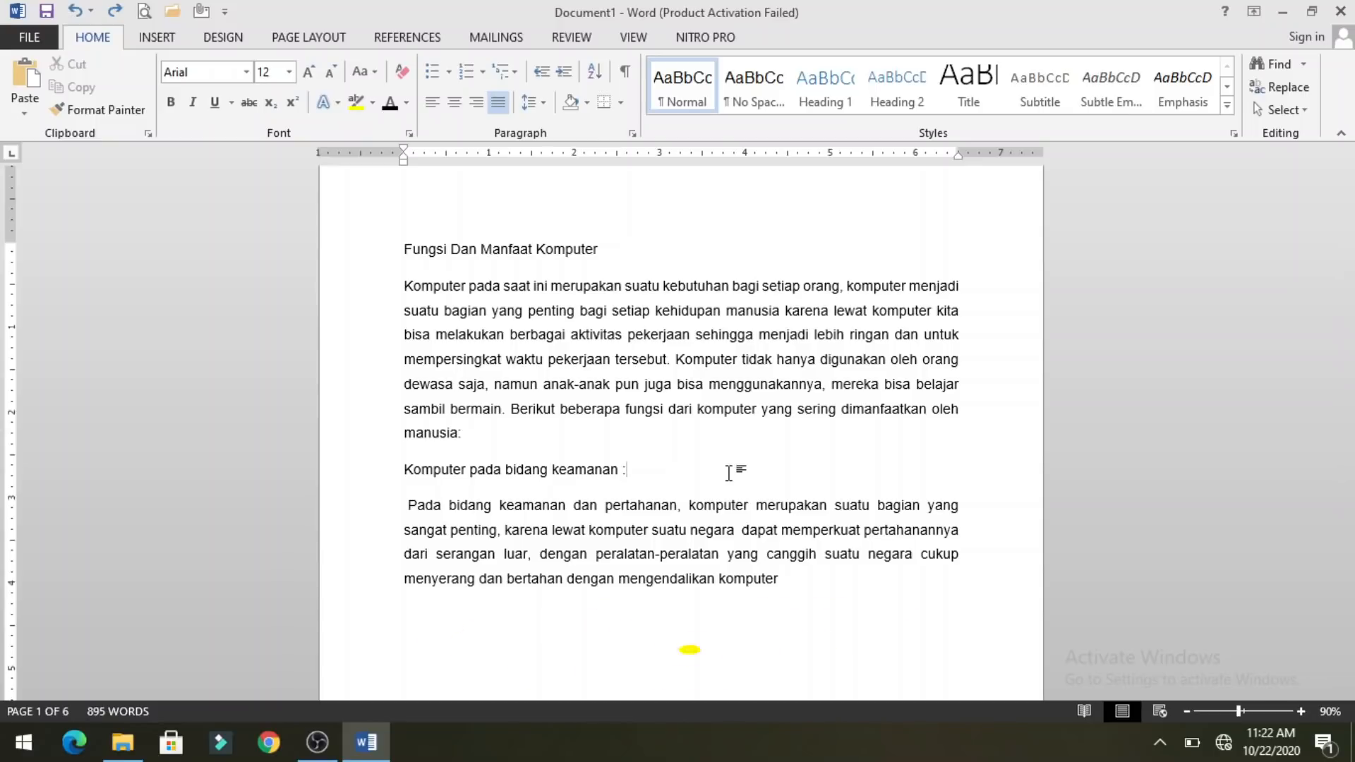
- Select the first body paragraph below the title and toggle its italic formatting on and off
drag(402, 285, 477, 441)
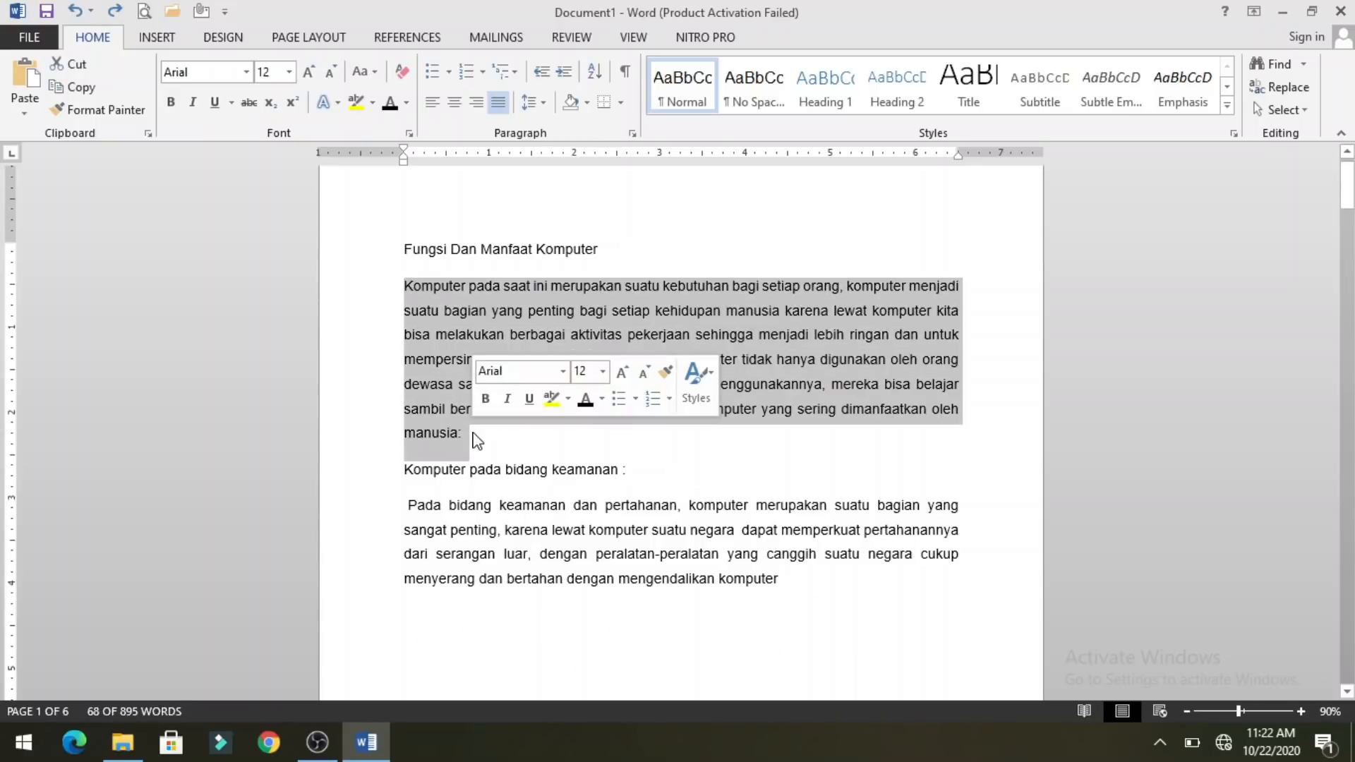
key(ctrl+i)
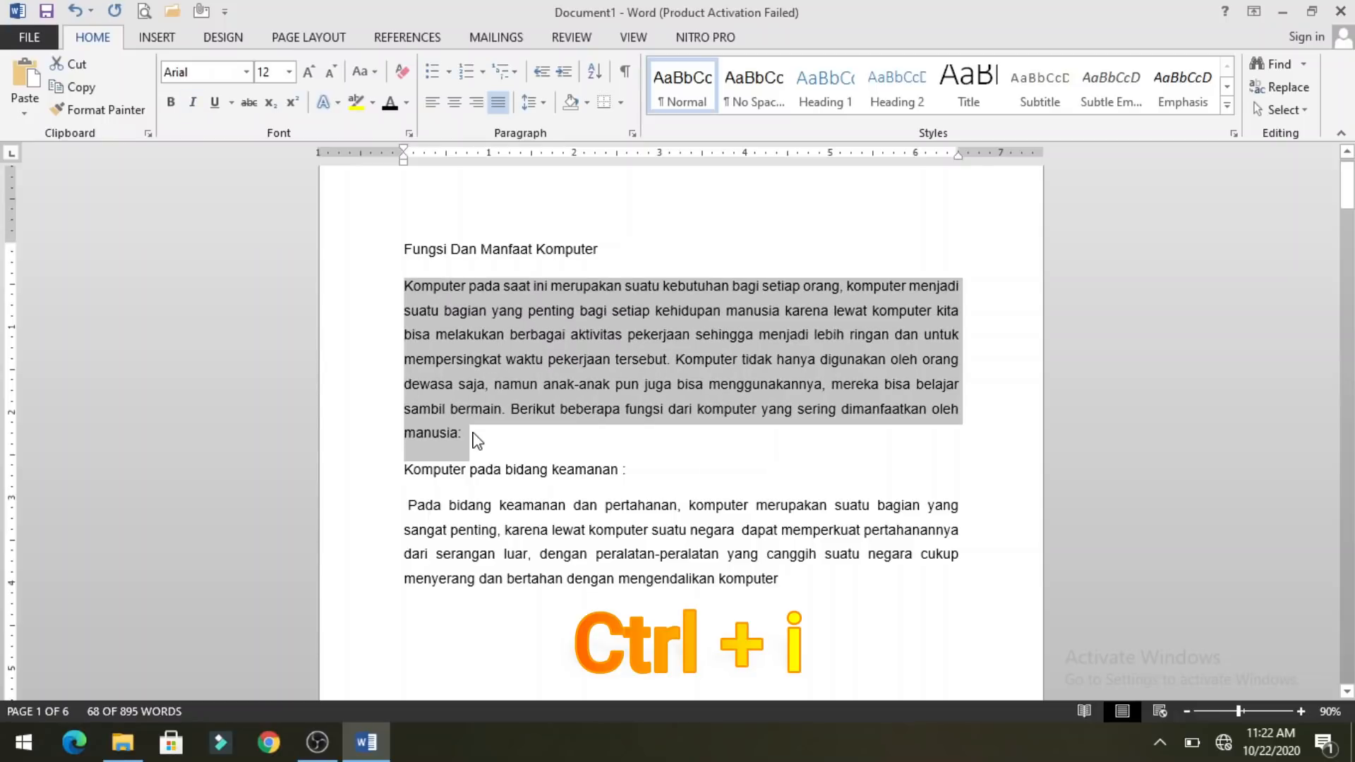
key(ctrl+i)
key(ctrl+i)
key(ctrl+i)
key(ctrl+i)
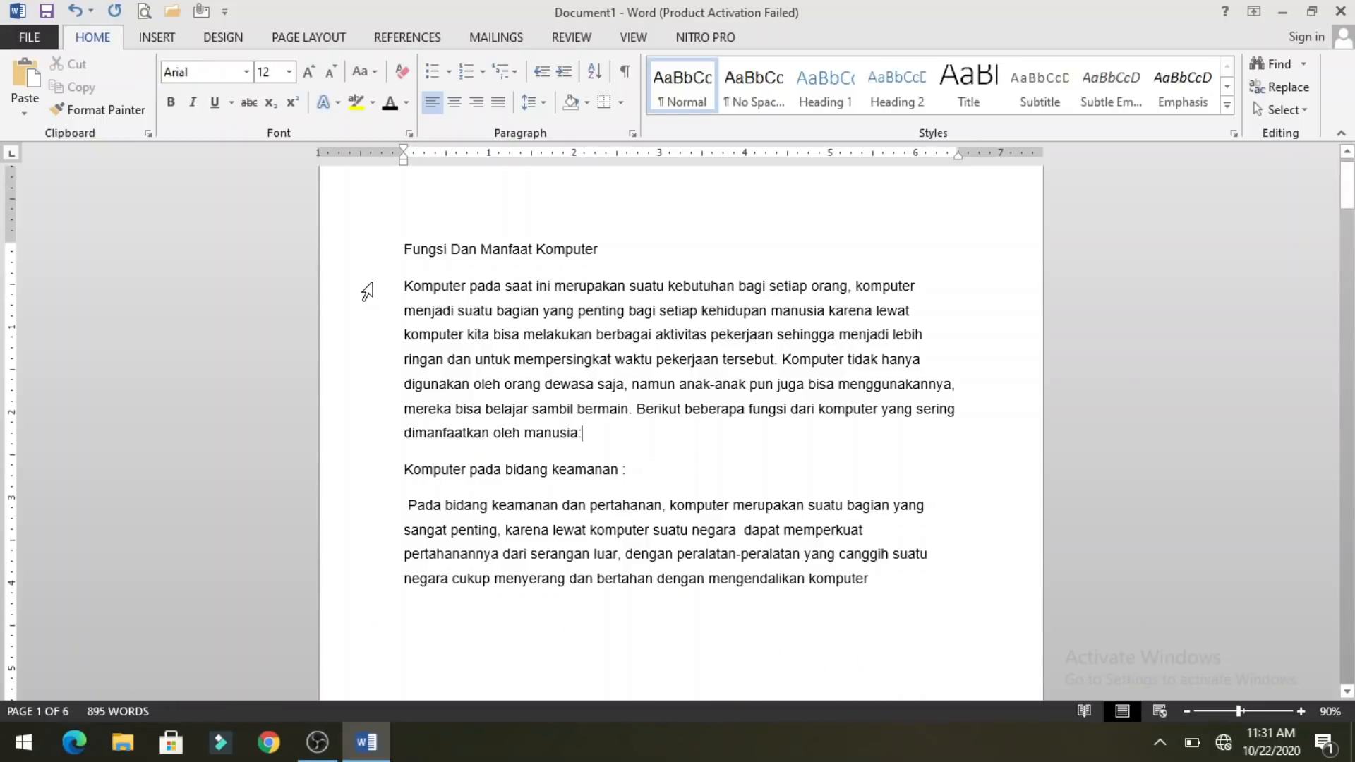
- Select the first body paragraph and toggle justified alignment on and off, ending with it justified
drag(366, 290, 399, 445)
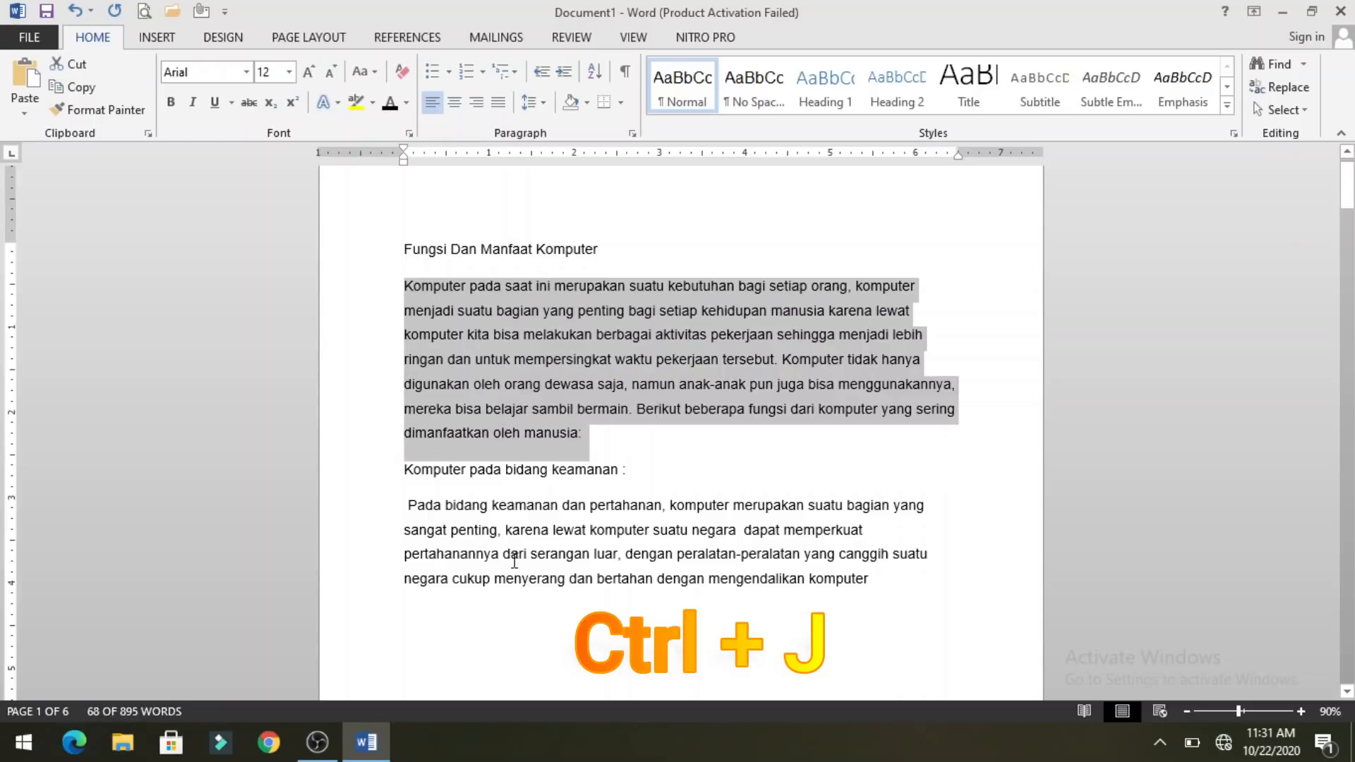
key(ctrl+j)
key(ctrl+j)
key(ctrl+j)
key(ctrl+j)
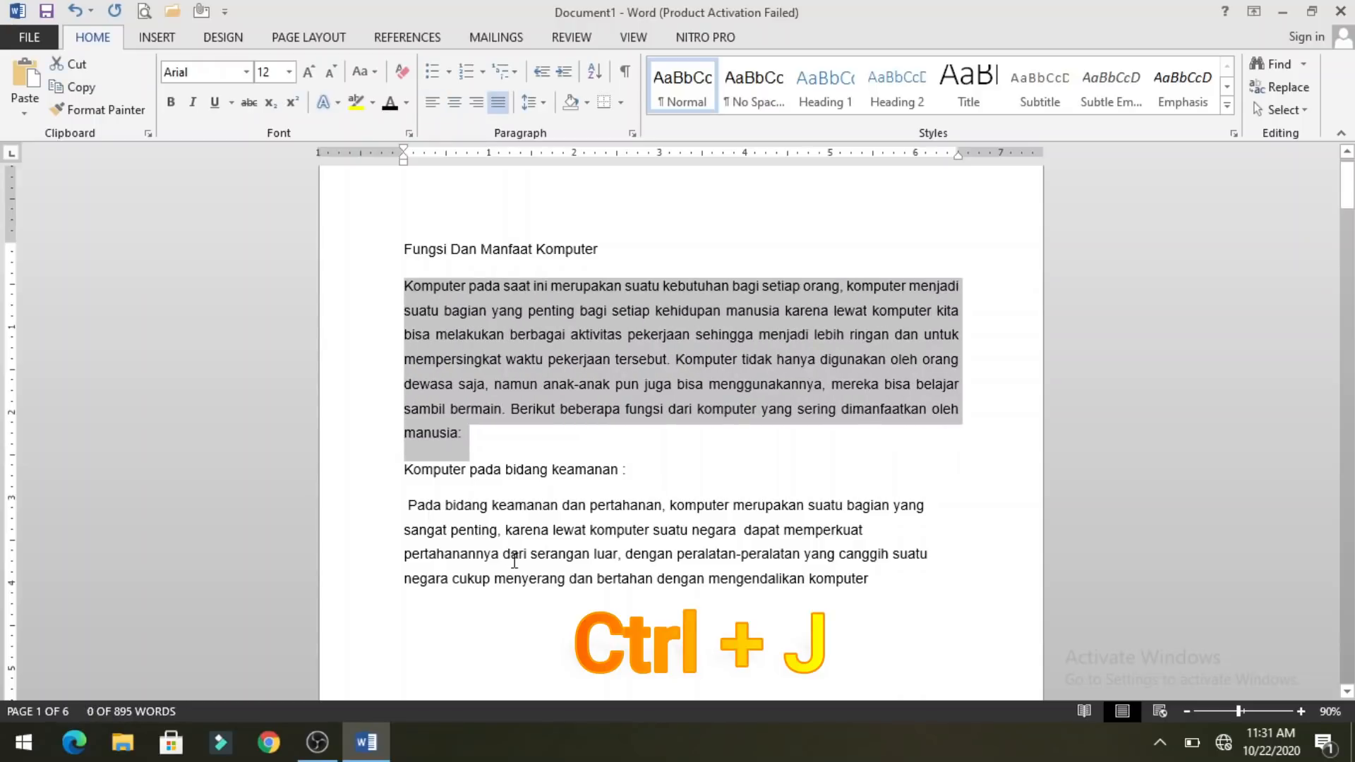
key(ctrl+j)
key(ctrl+j)
key(ctrl+j)
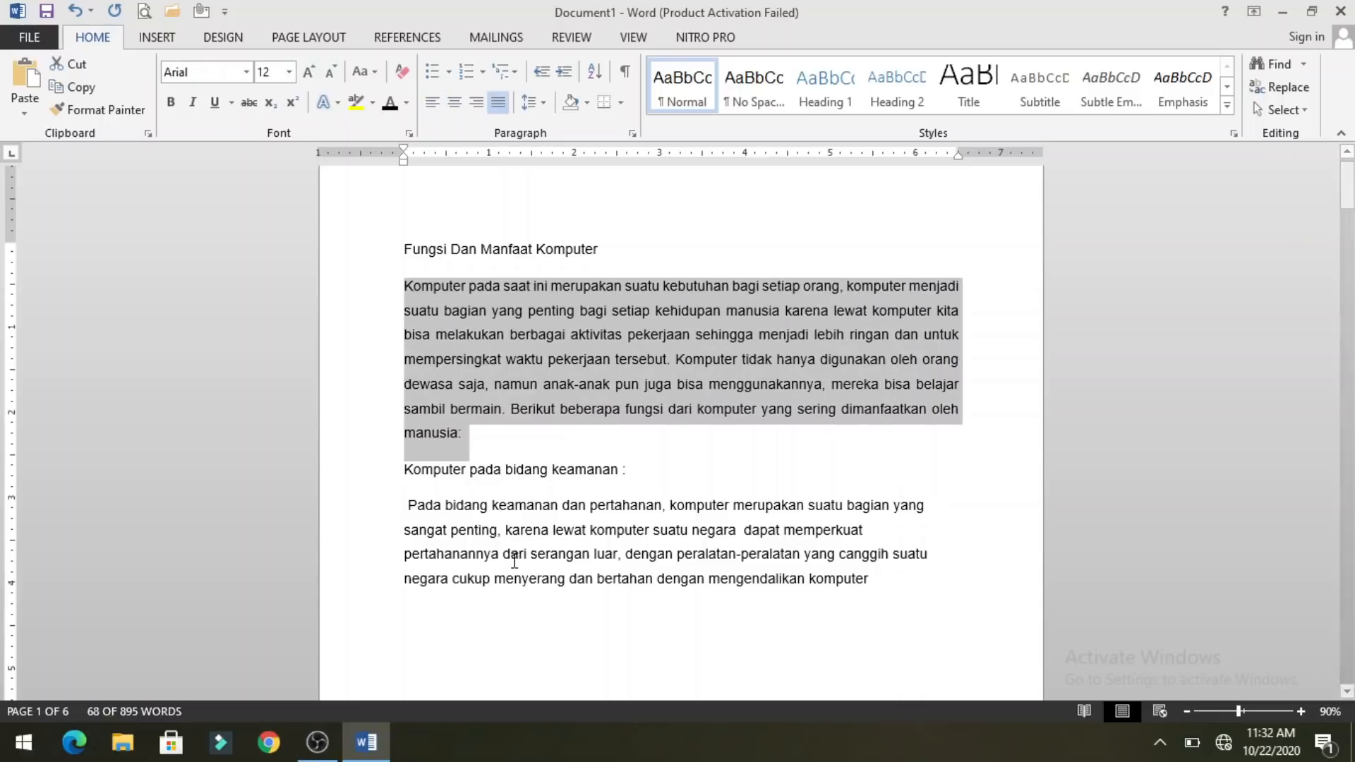
- Select the entire document and justify all of its text
click(682, 483)
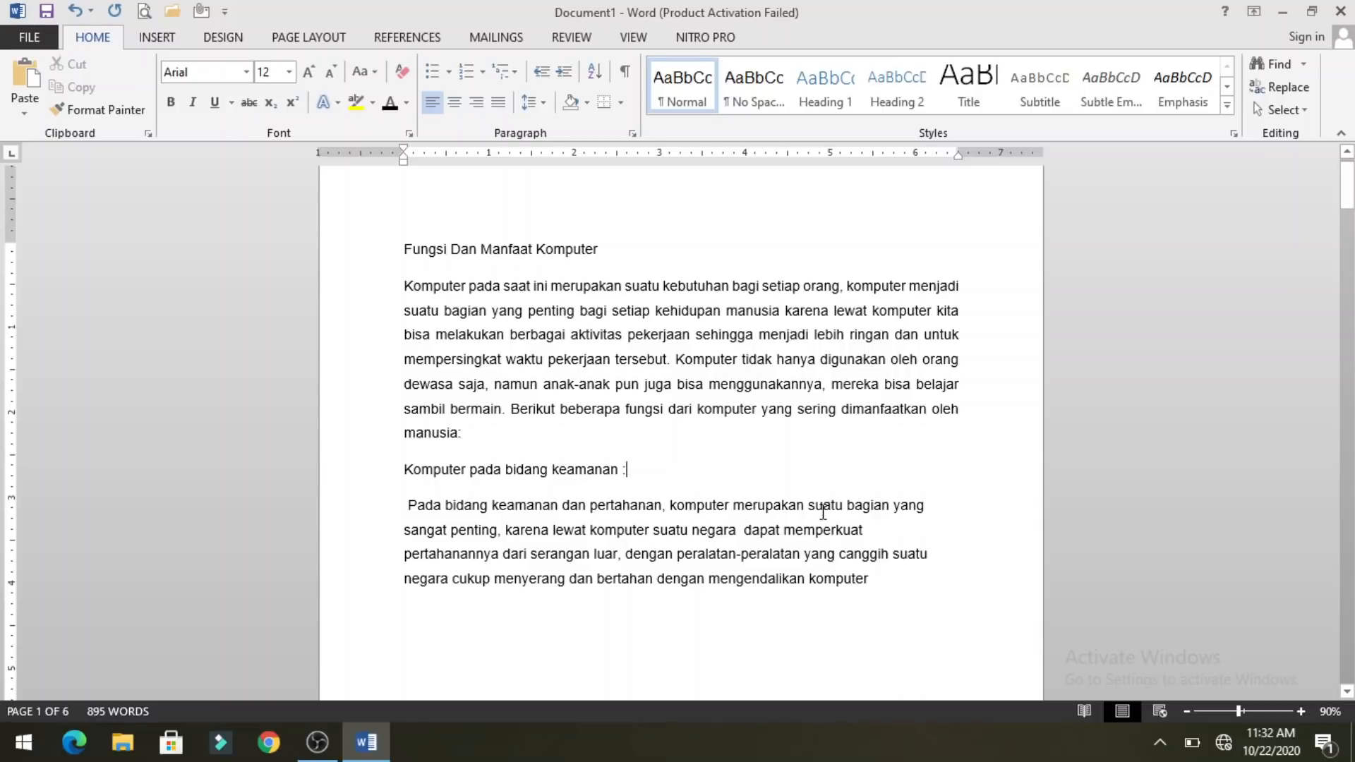
key(ctrl+a)
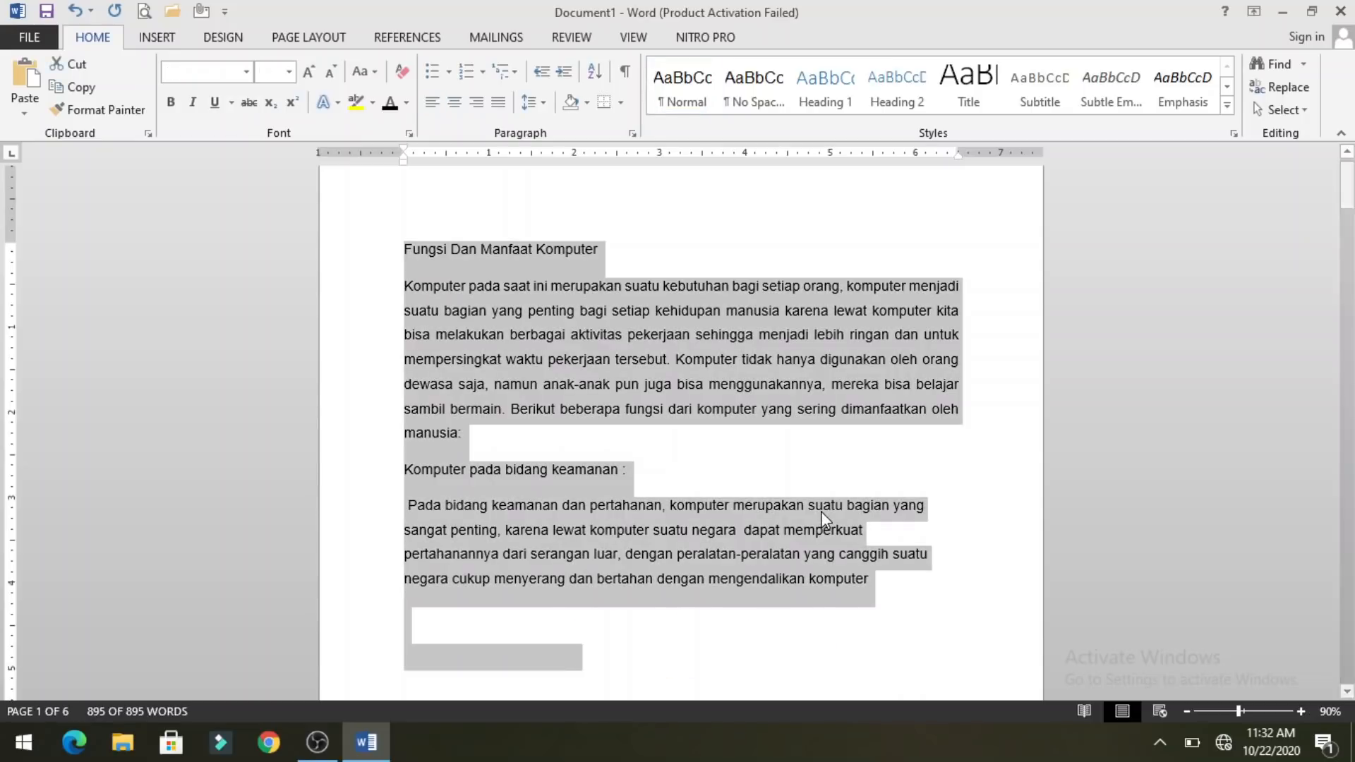
key(ctrl+j)
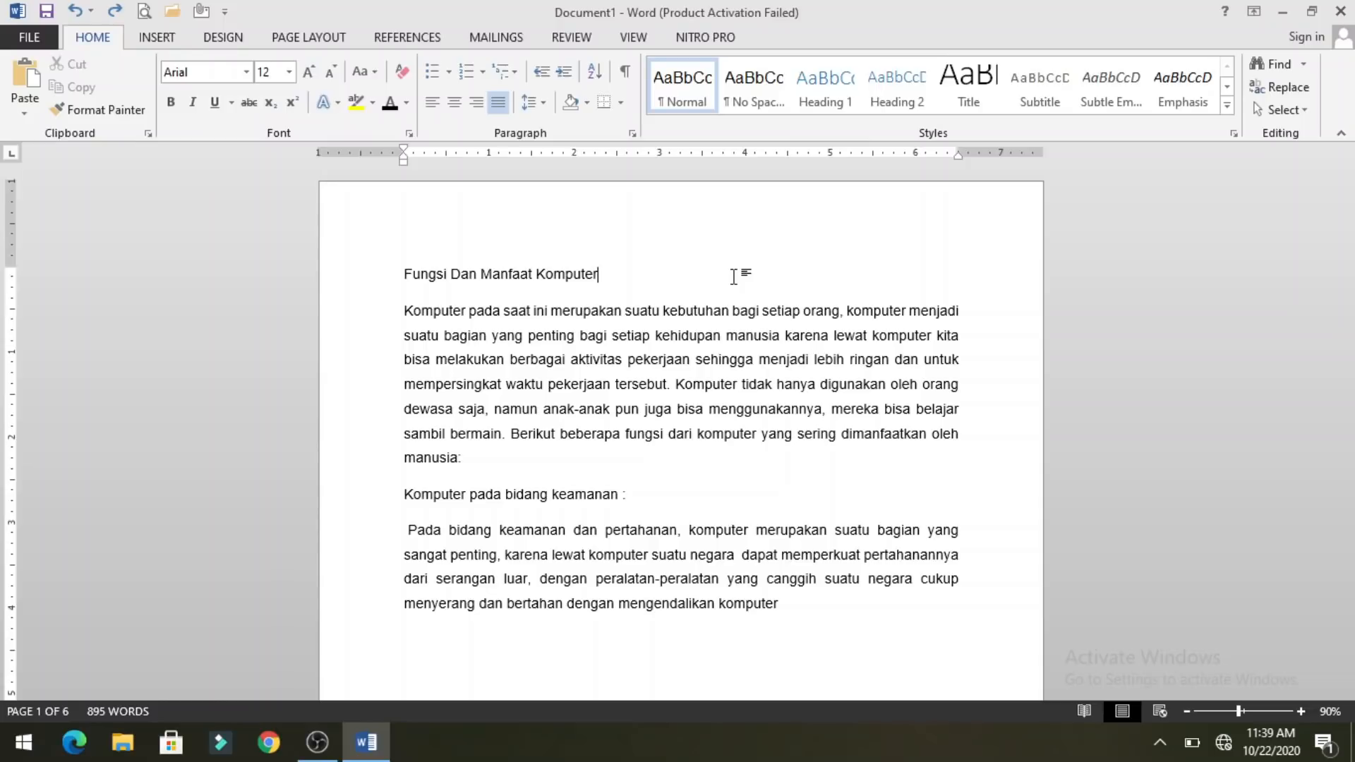
- Link the word "Komputer" in the title to the image file garuda in the Pictures folder
double_click(572, 279)
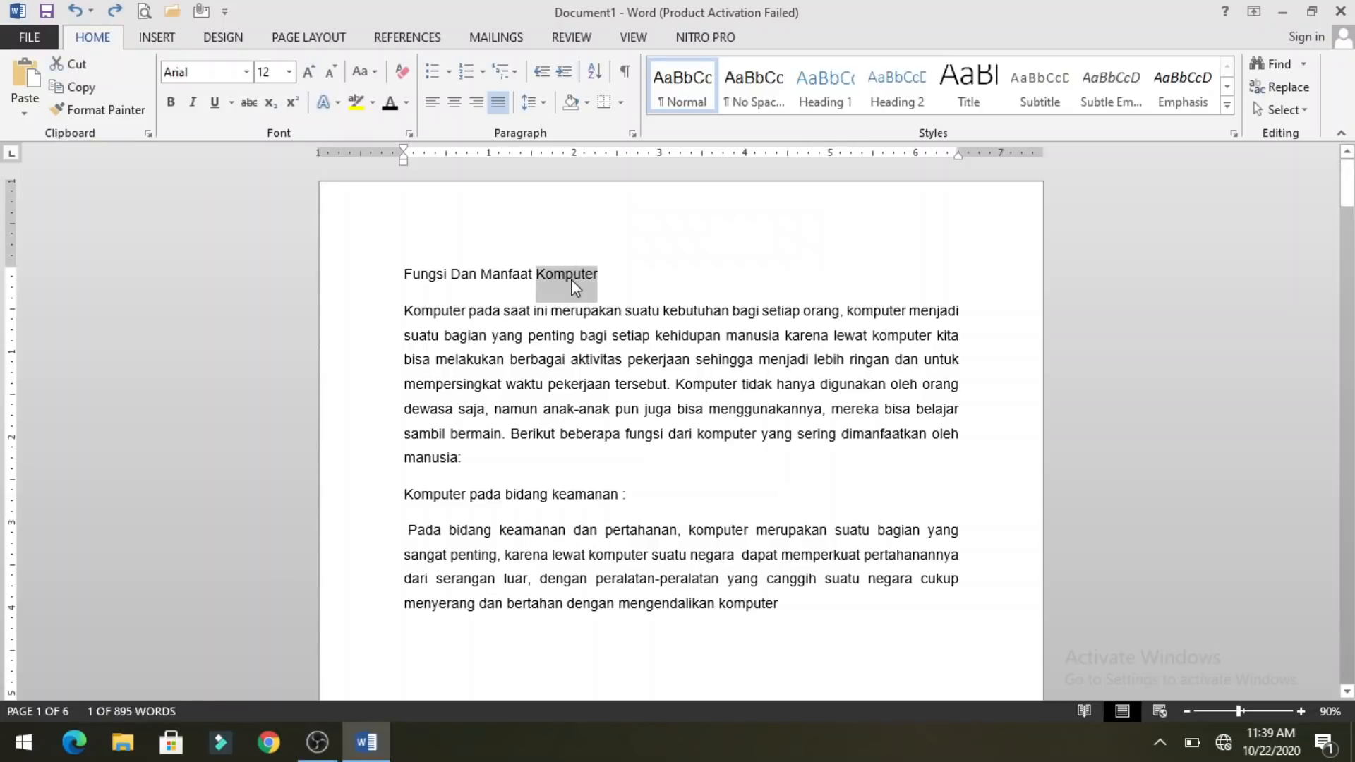
key(ctrl+k)
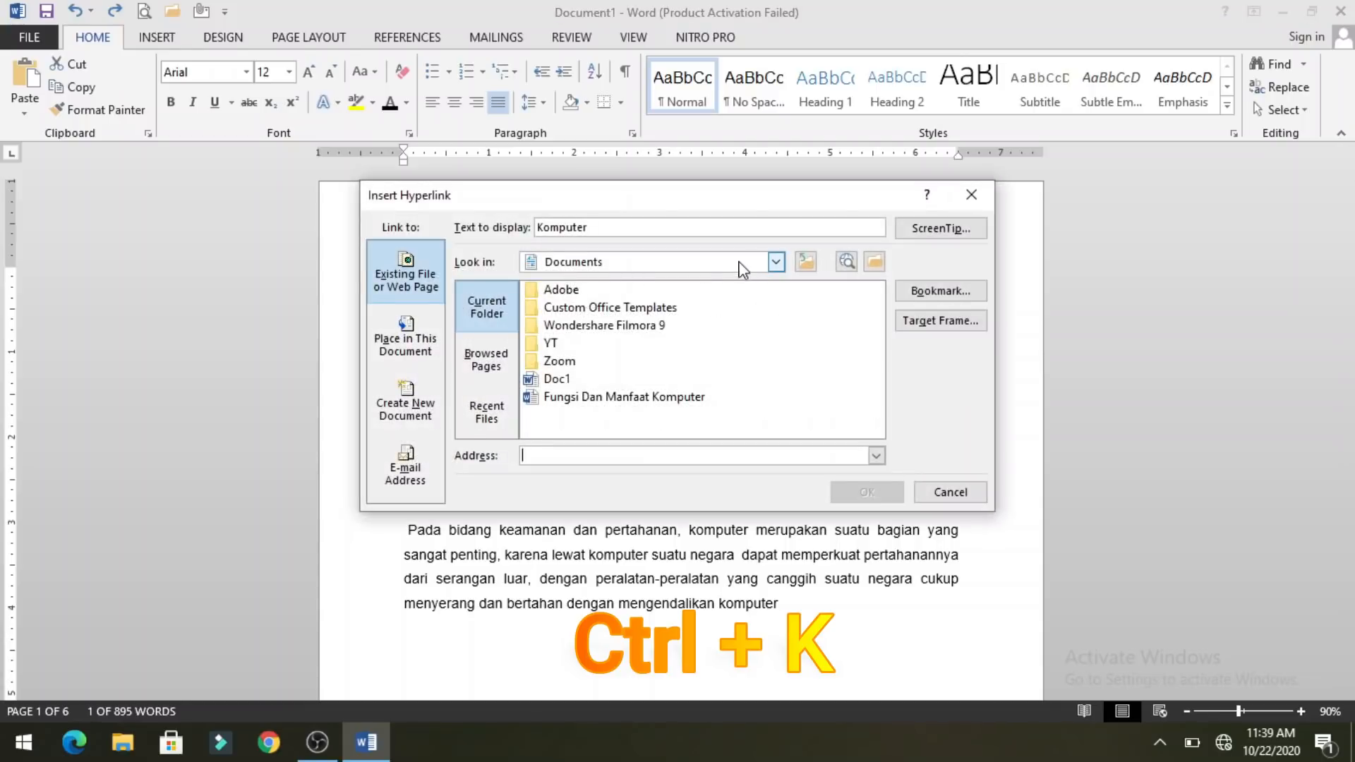
click(776, 262)
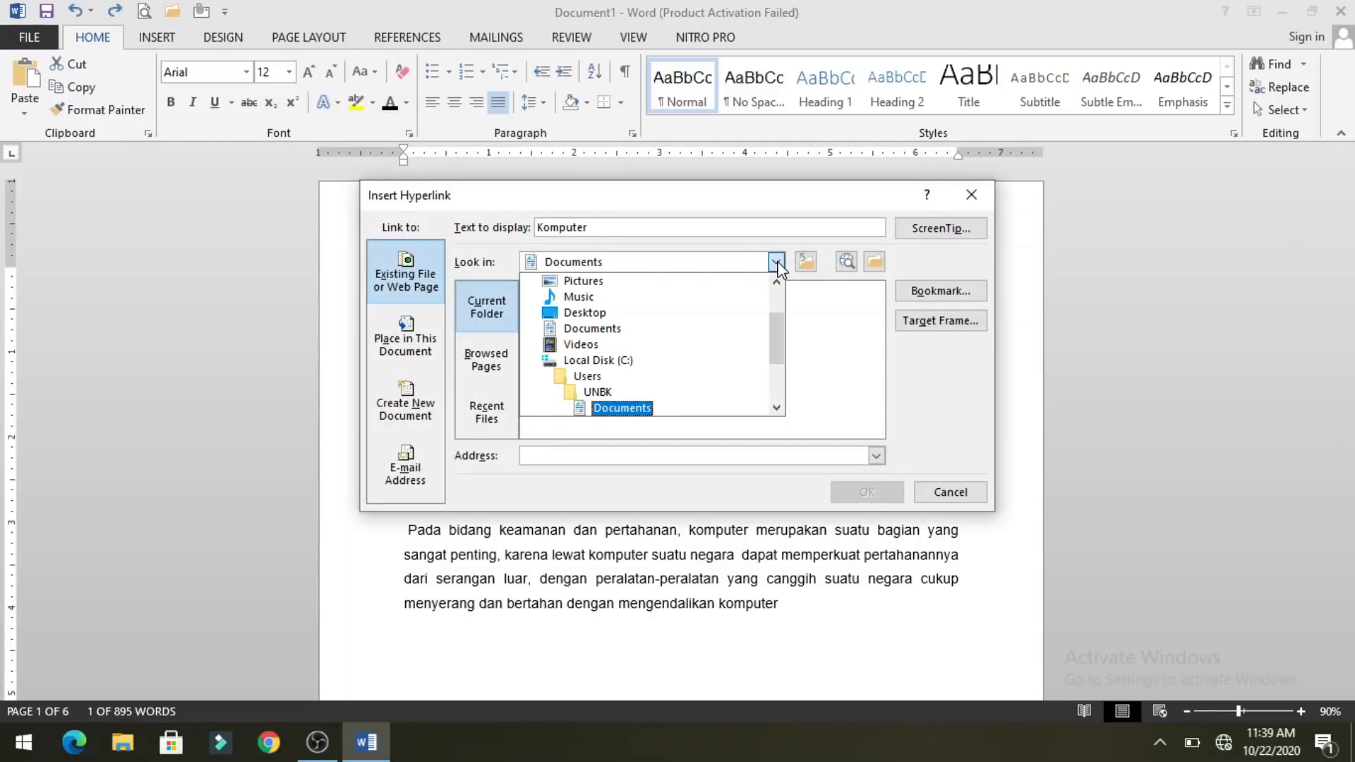
scroll(620, 318, up, 2)
click(608, 312)
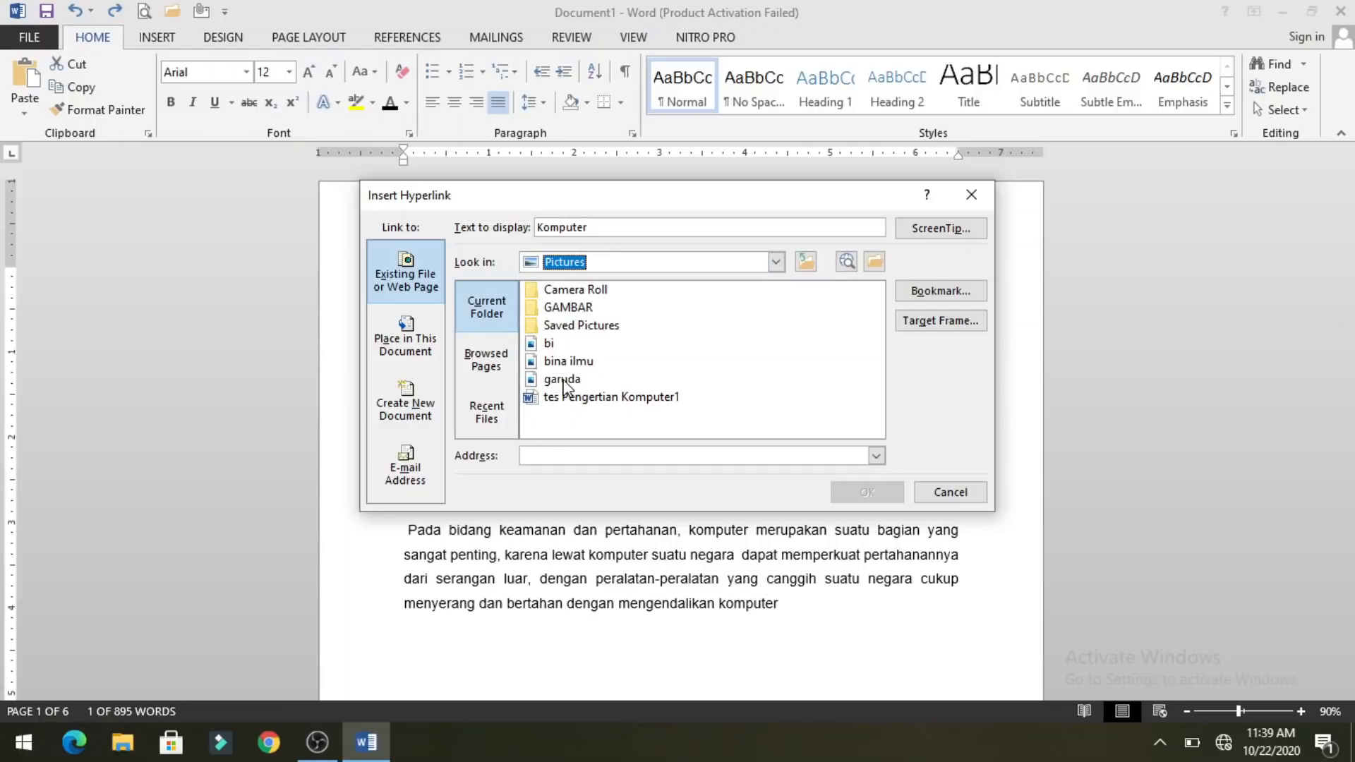
click(565, 381)
click(865, 491)
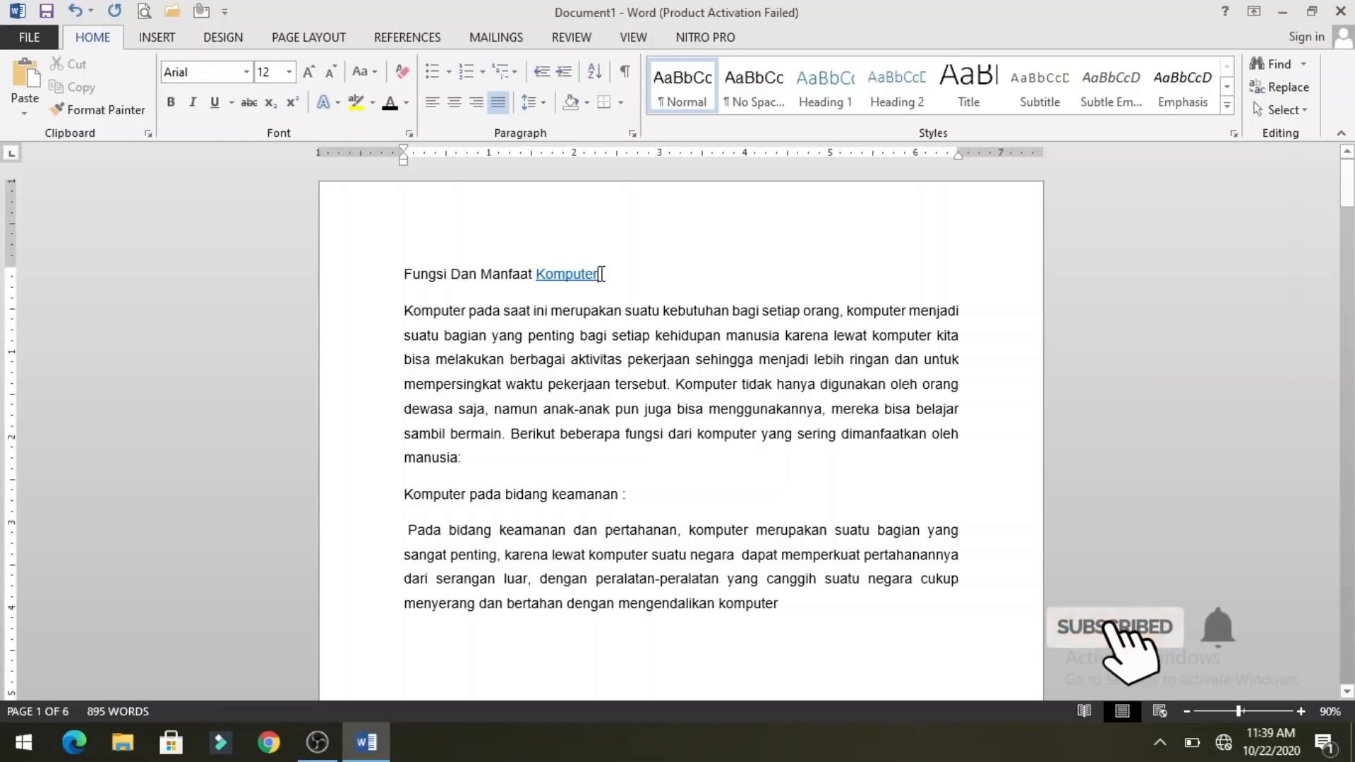
- Follow the "Komputer" link in the title, allow the picture to open, and close the picture viewer
ctrl+click(565, 281)
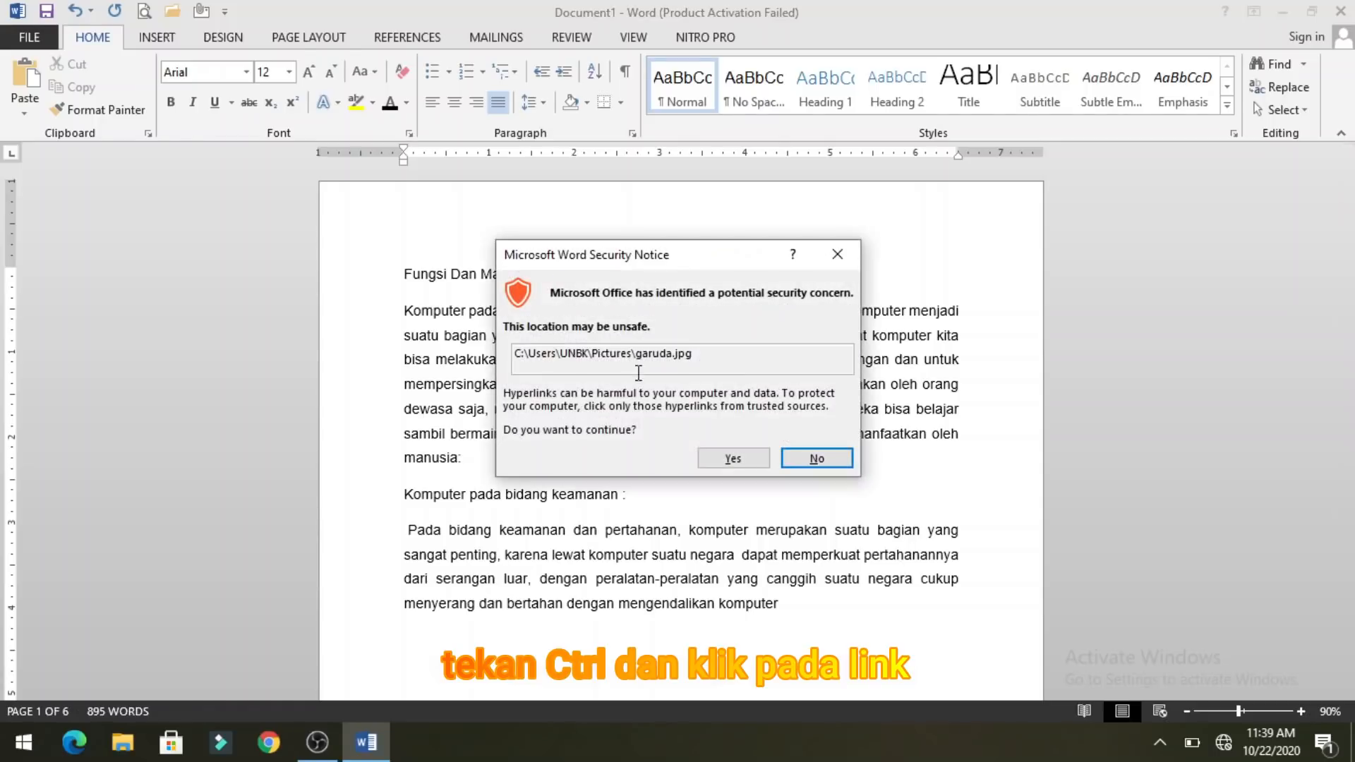
click(752, 455)
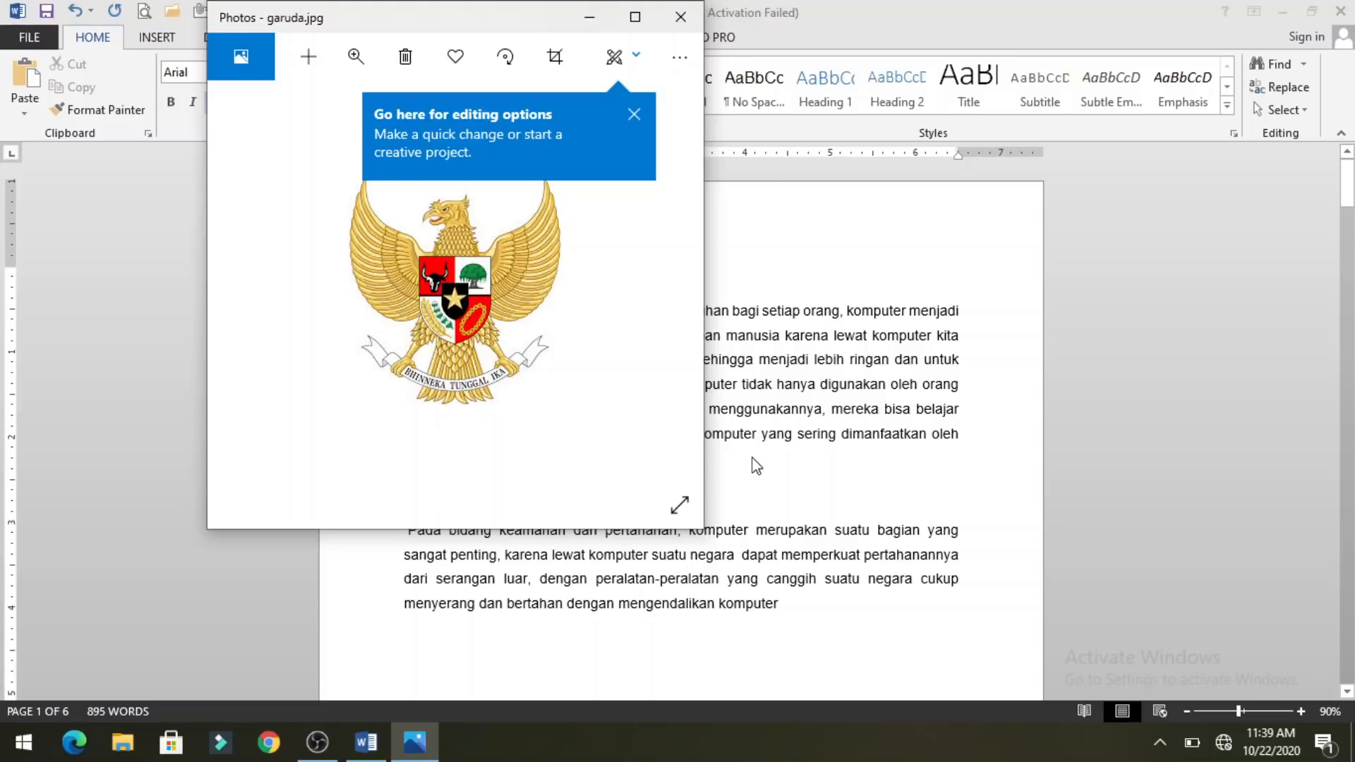
click(681, 17)
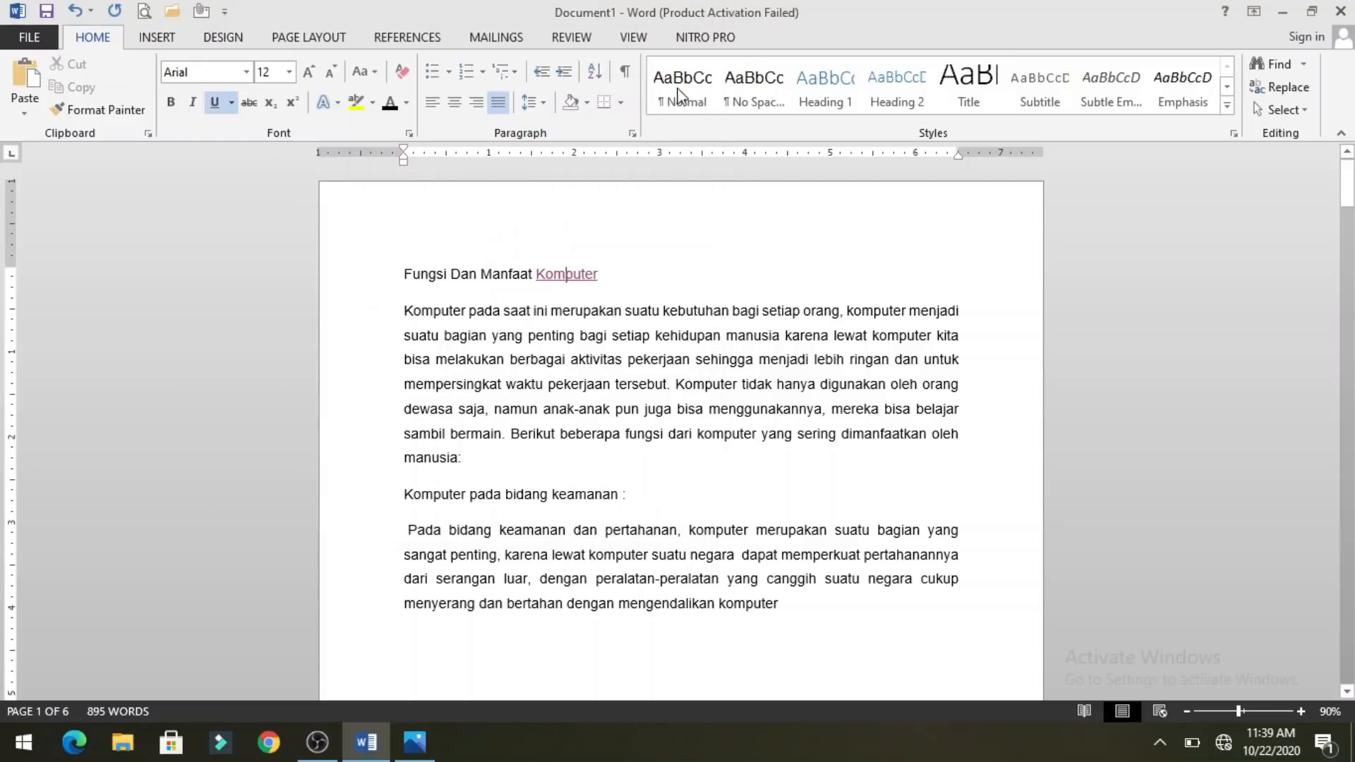
- Link the word "Fungsi" in the title to the document tes Pengertian Komputer1 in the Pictures folder
click(422, 276)
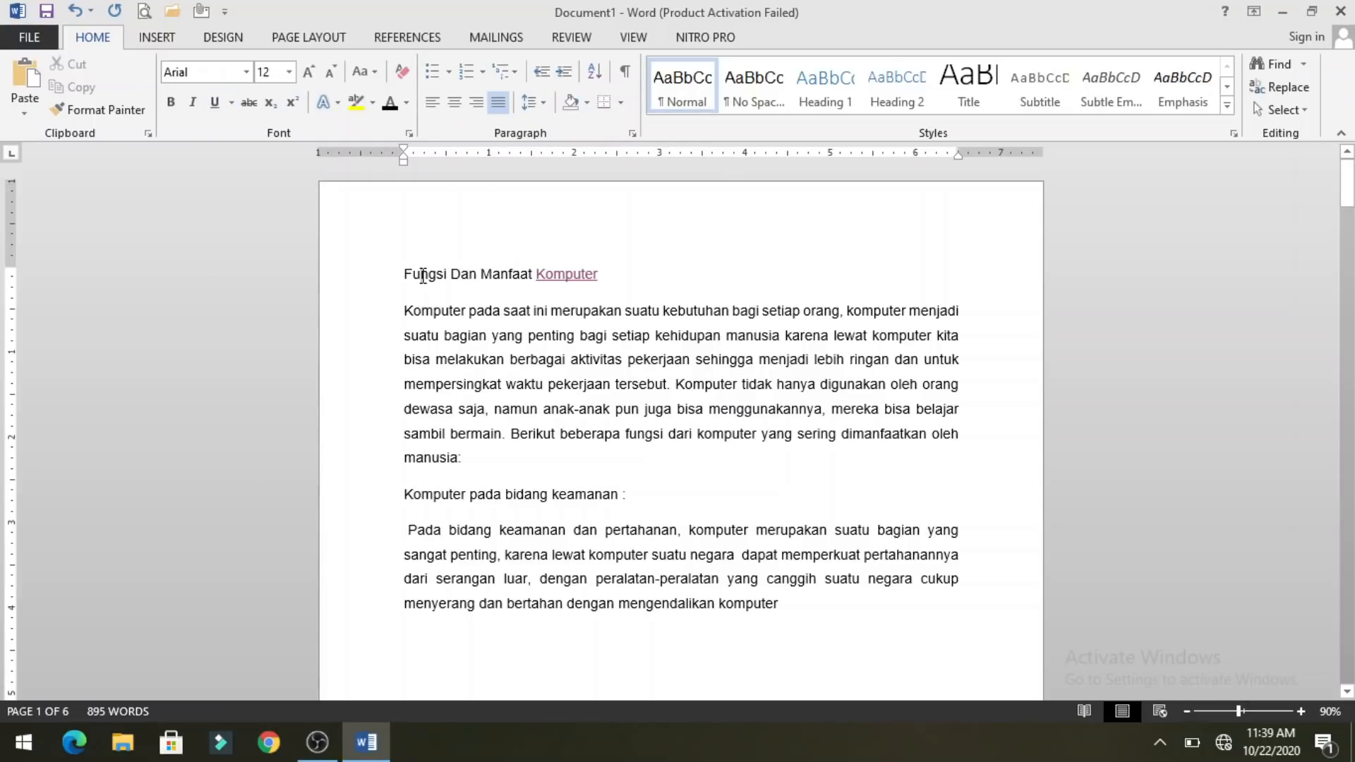
key(ctrl+k)
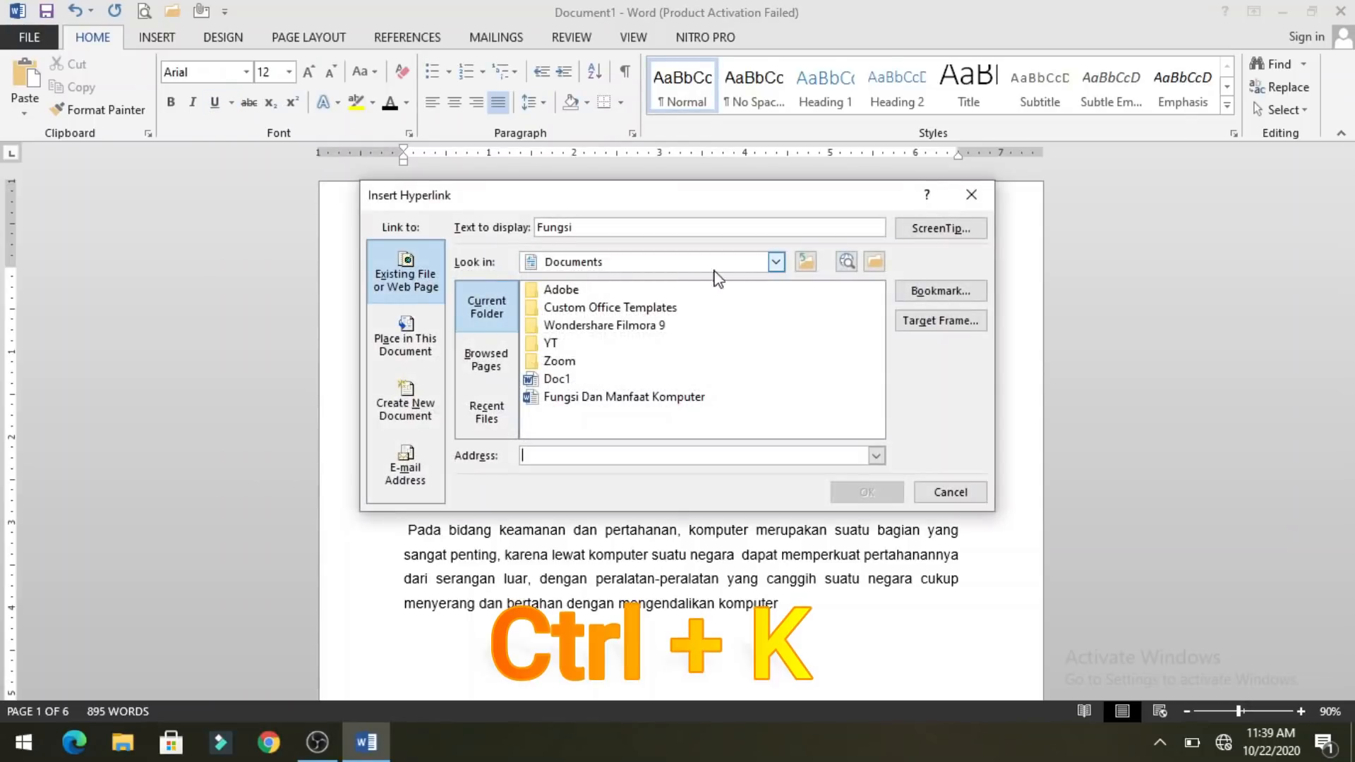
click(777, 263)
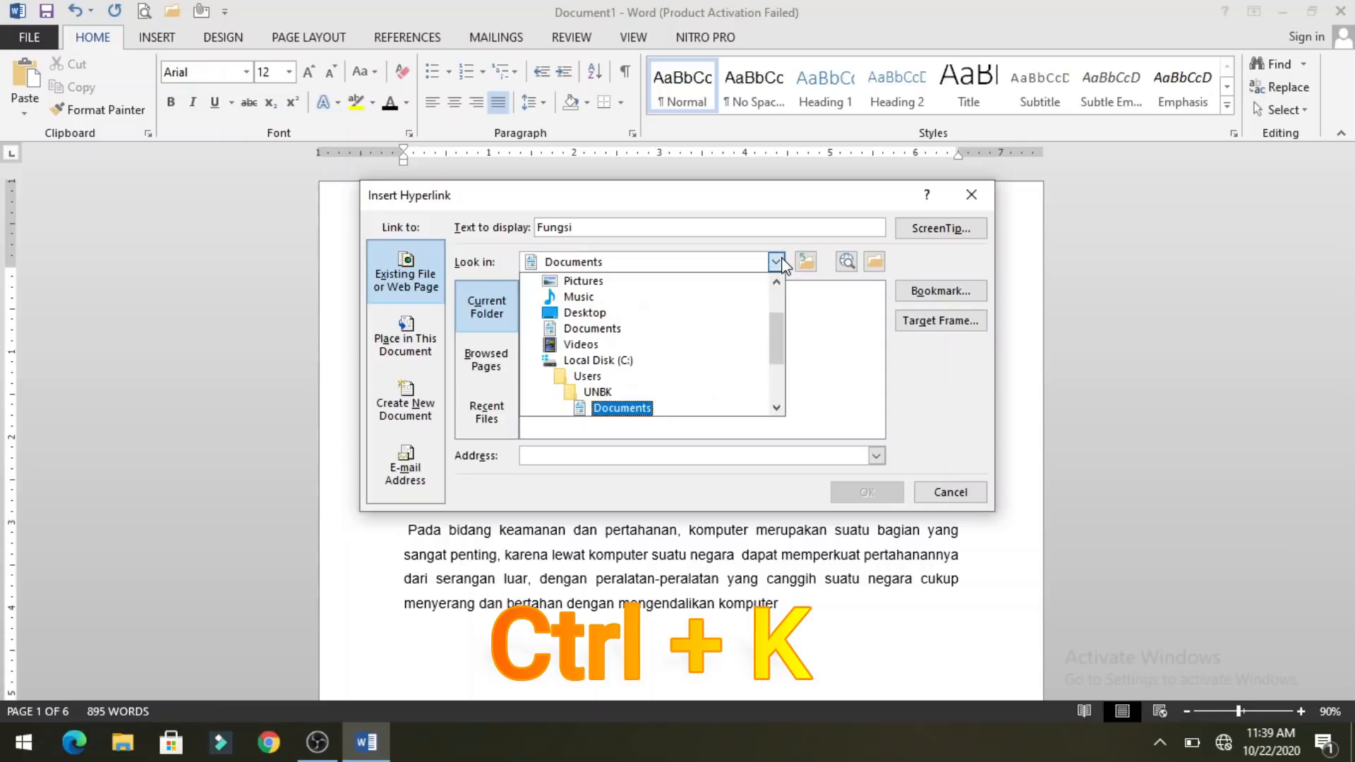
click(613, 280)
click(607, 401)
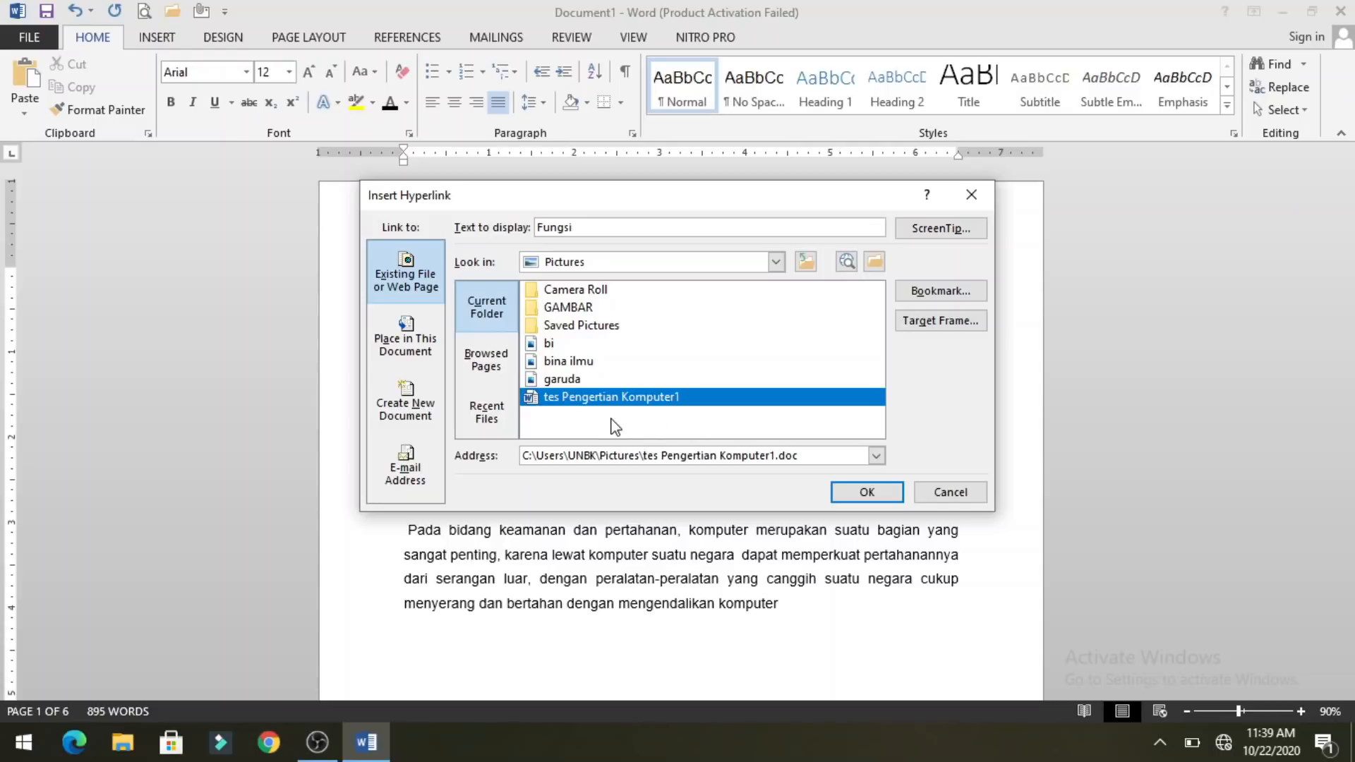
click(867, 492)
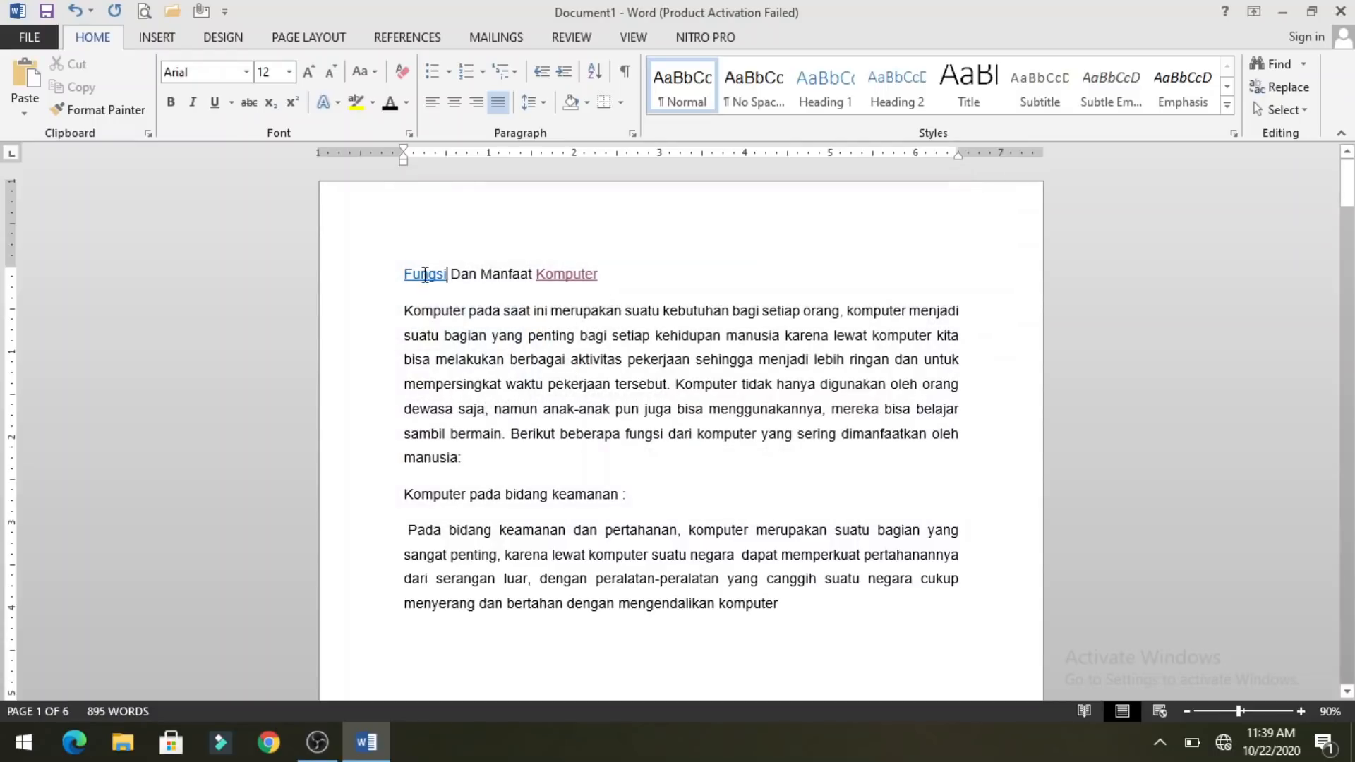
- Follow the "Fungsi" link in the title and allow the linked document tes Pengertian Komputer1 to open
click(422, 274)
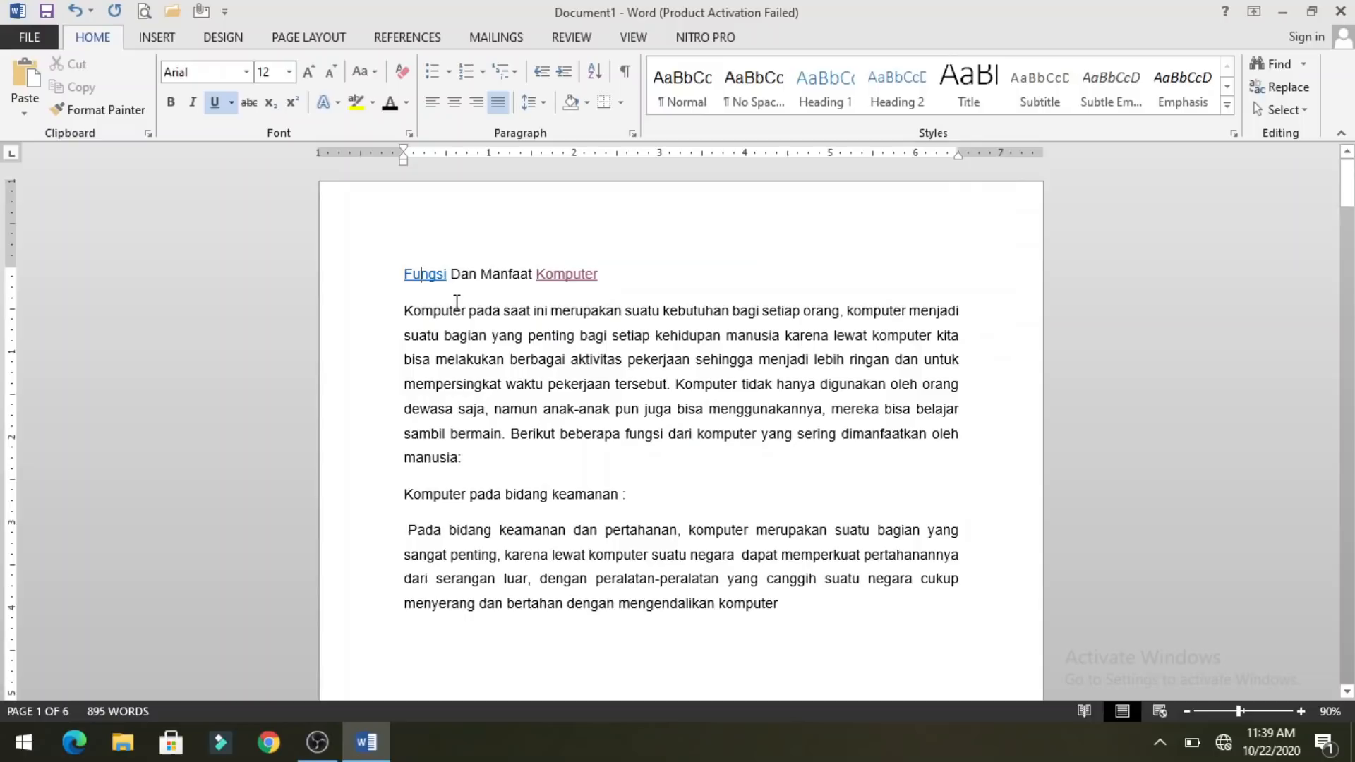
ctrl+click(428, 281)
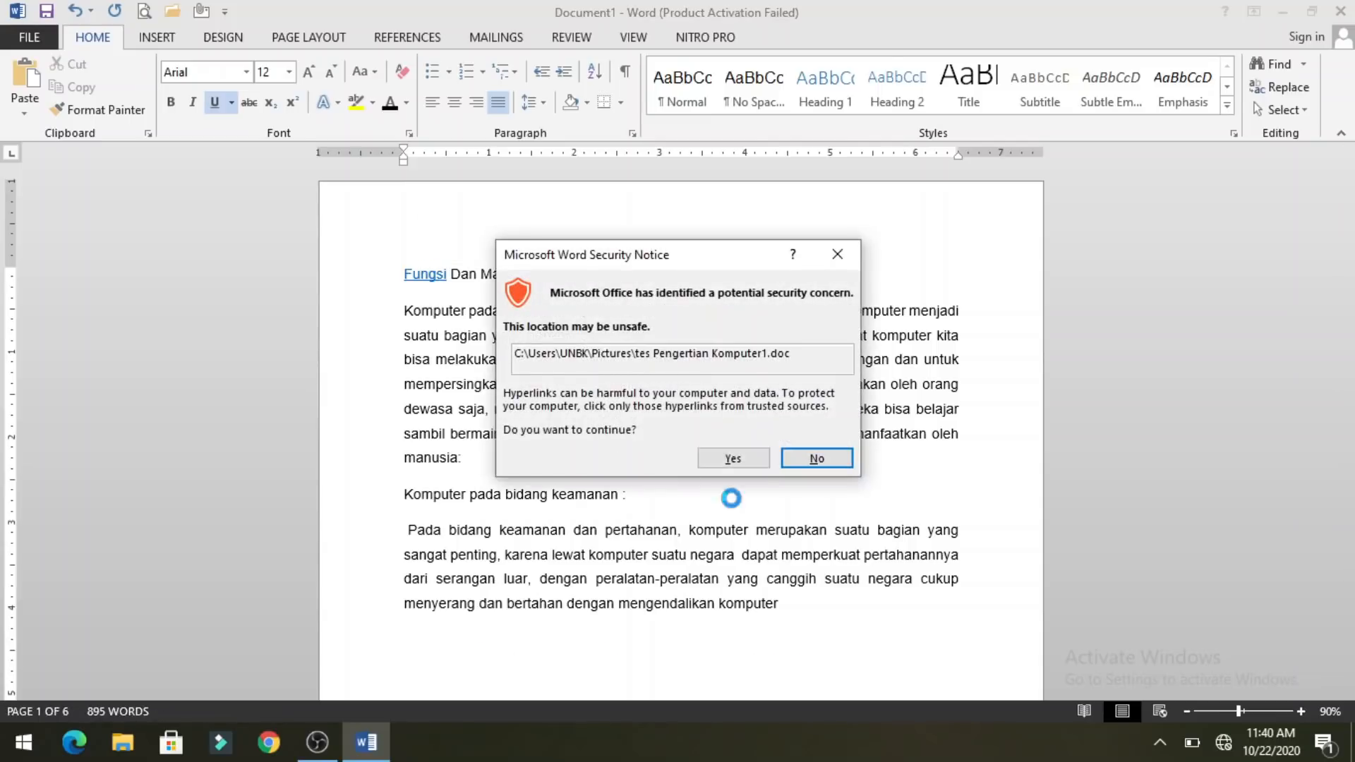
click(734, 460)
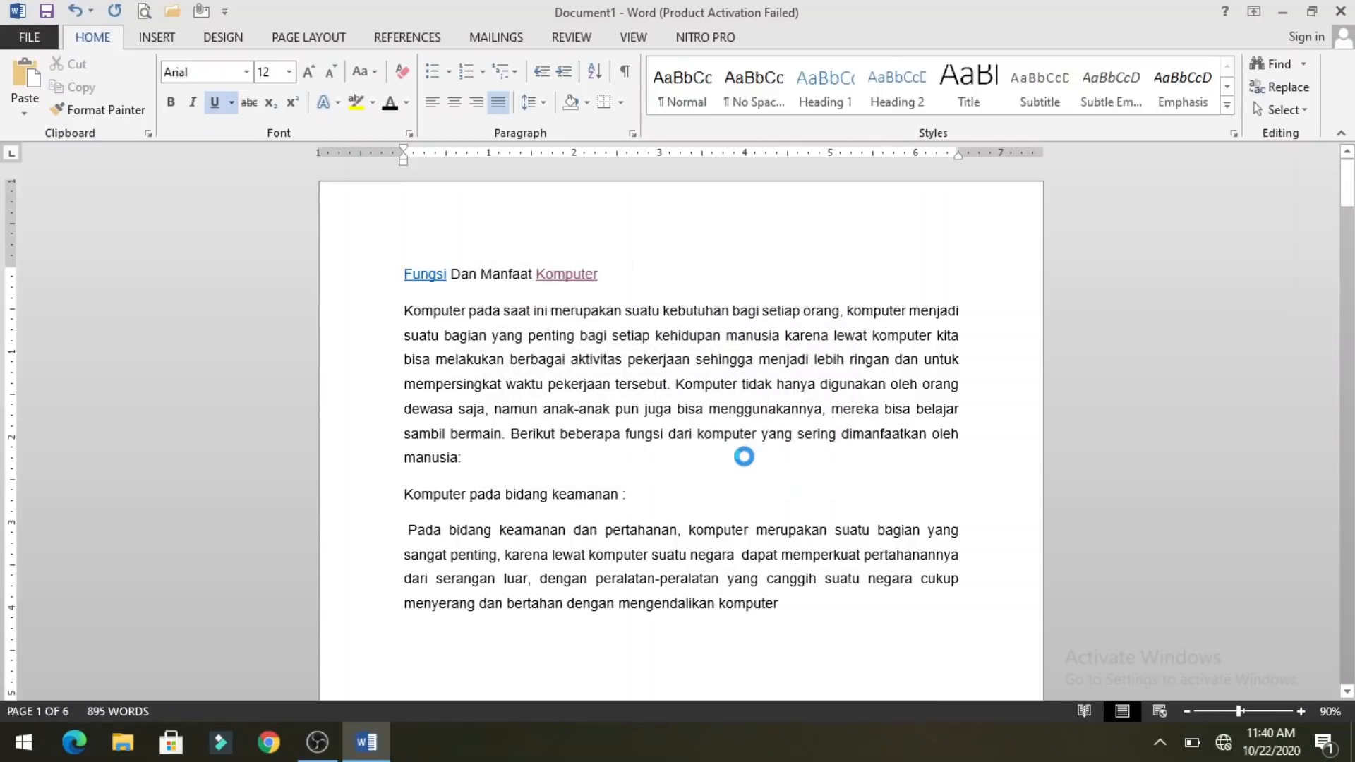
click(730, 497)
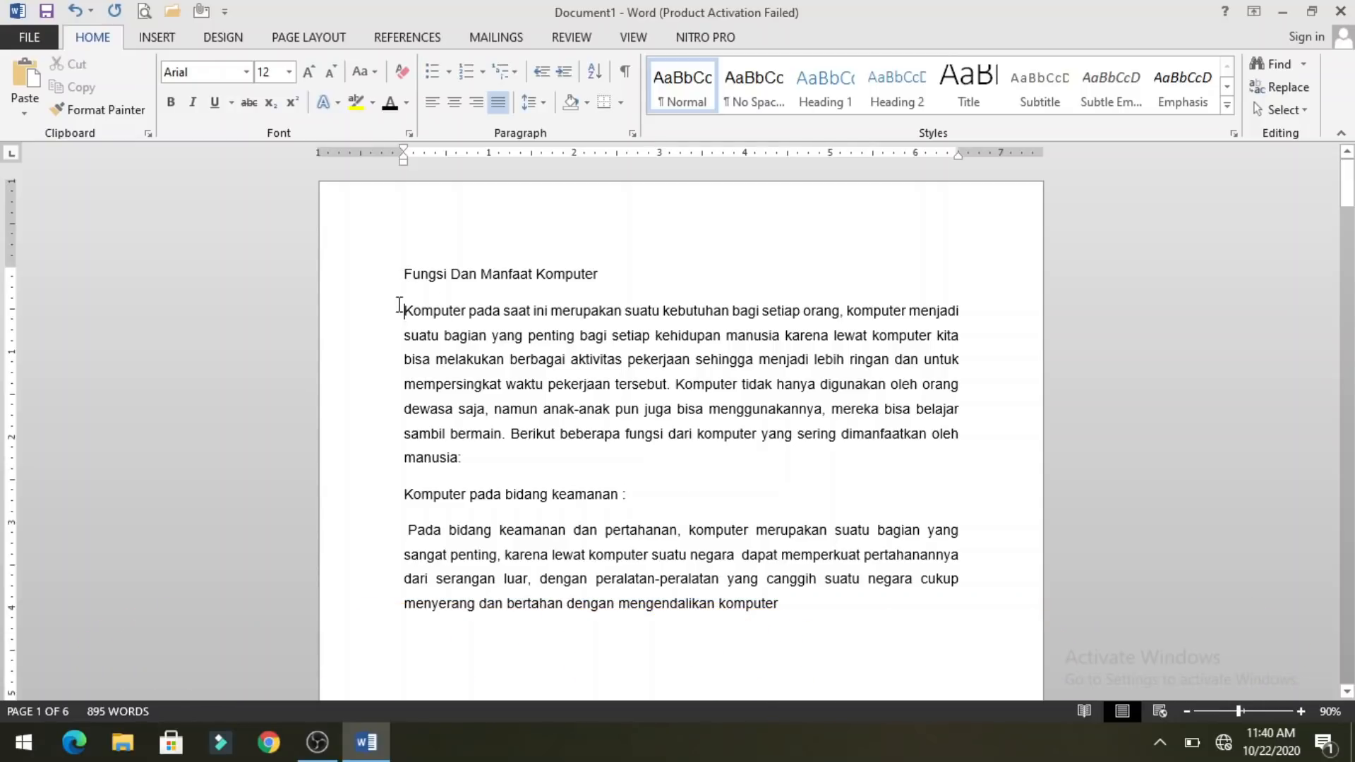
- Left-align the first body paragraph, which begins "Komputer pada saat ini"
drag(398, 304, 487, 464)
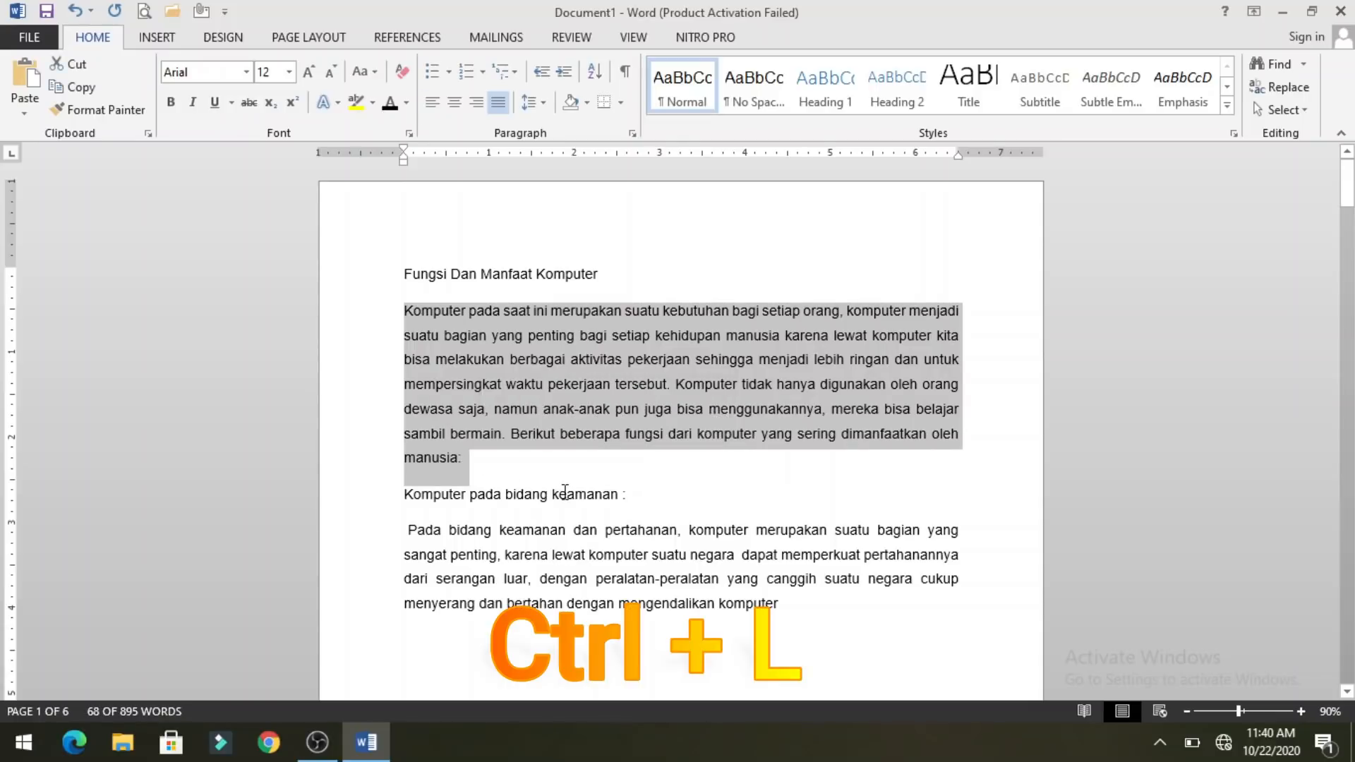
key(ctrl+l)
key(ctrl+j)
key(ctrl+l)
click(626, 460)
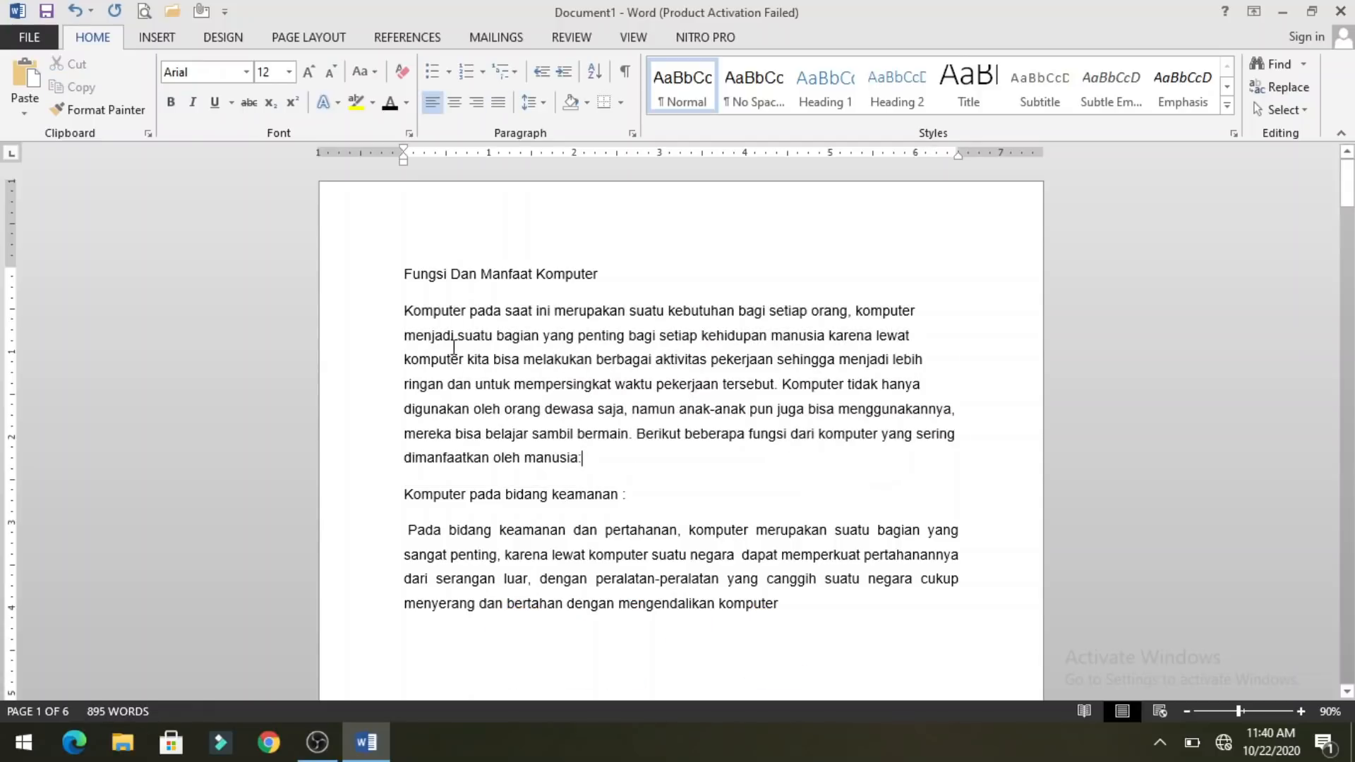
- Select the entire document and left-align all of its text
key(ctrl+j)
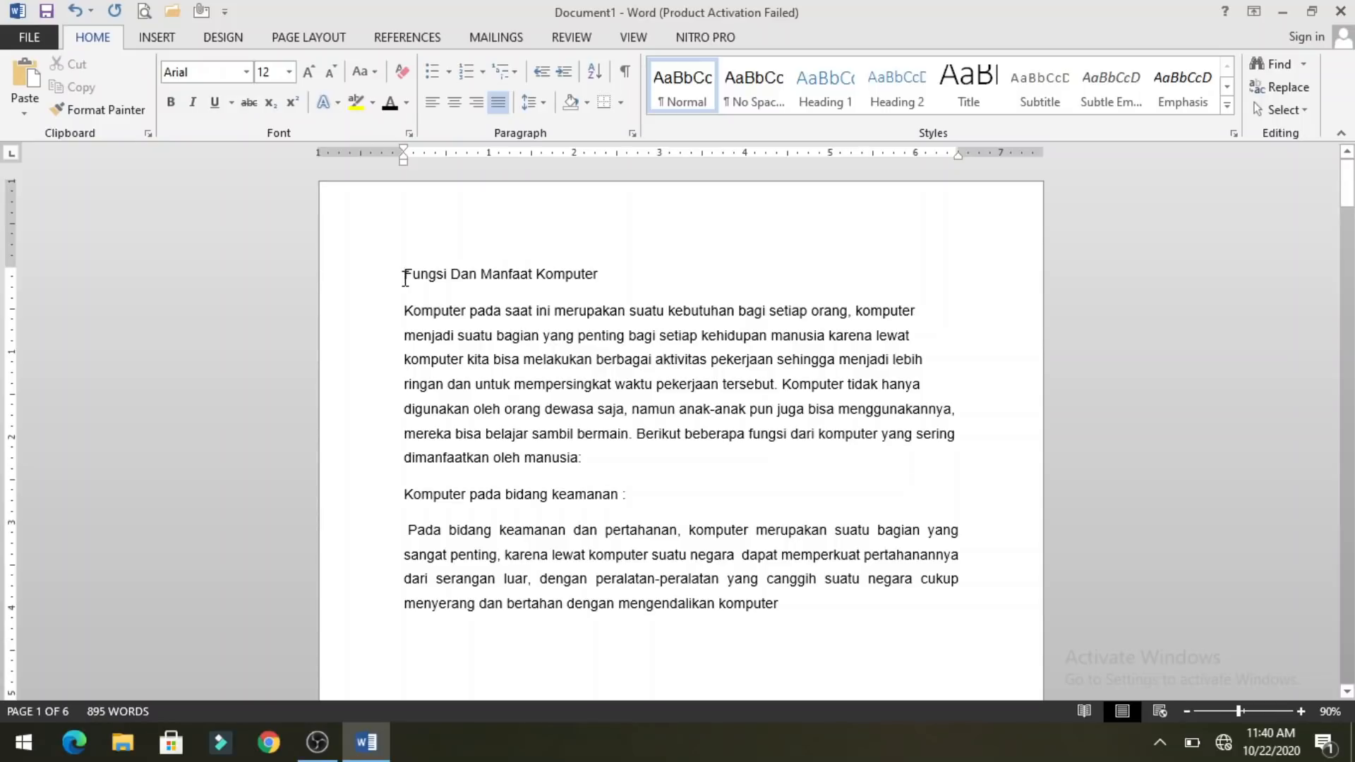
key(ctrl+a)
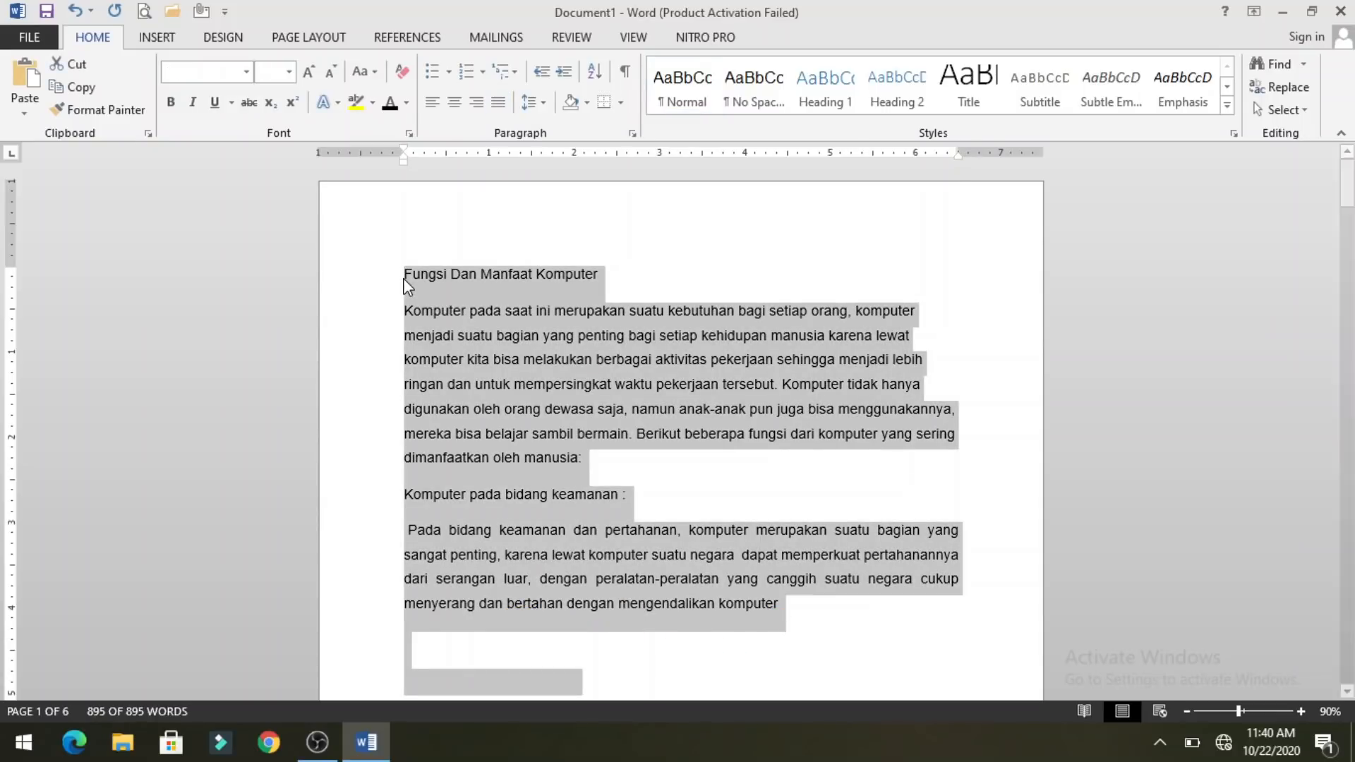
key(ctrl+l)
key(ctrl+l)
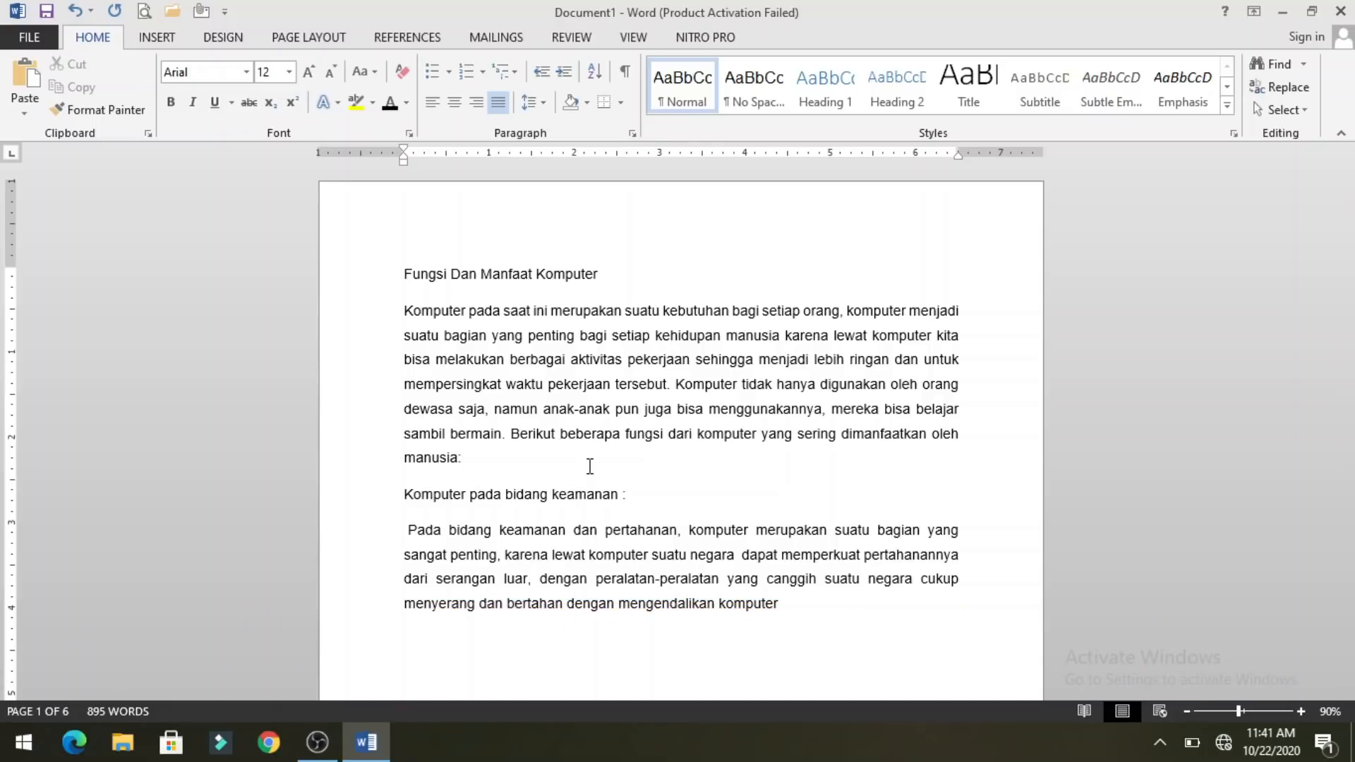
- Increase the first body paragraph's indent nine levels, moving its text 4.5 inches in from the margin
drag(402, 310, 480, 465)
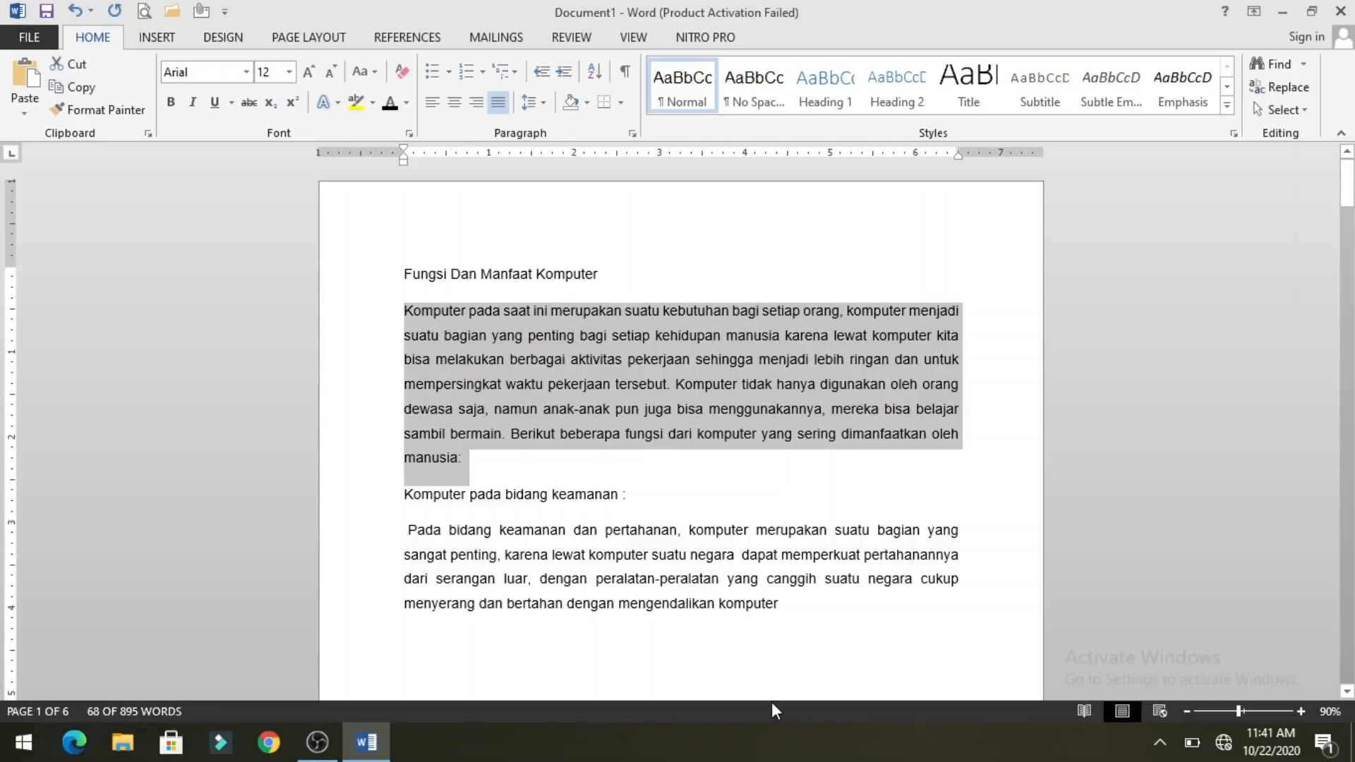
key(ctrl+m)
key(ctrl+m)
key(ctrl+m)
key(ctrl+m)
key(ctrl+m)
key(ctrl+m)
key(ctrl+m)
key(ctrl+m)
key(ctrl+m)
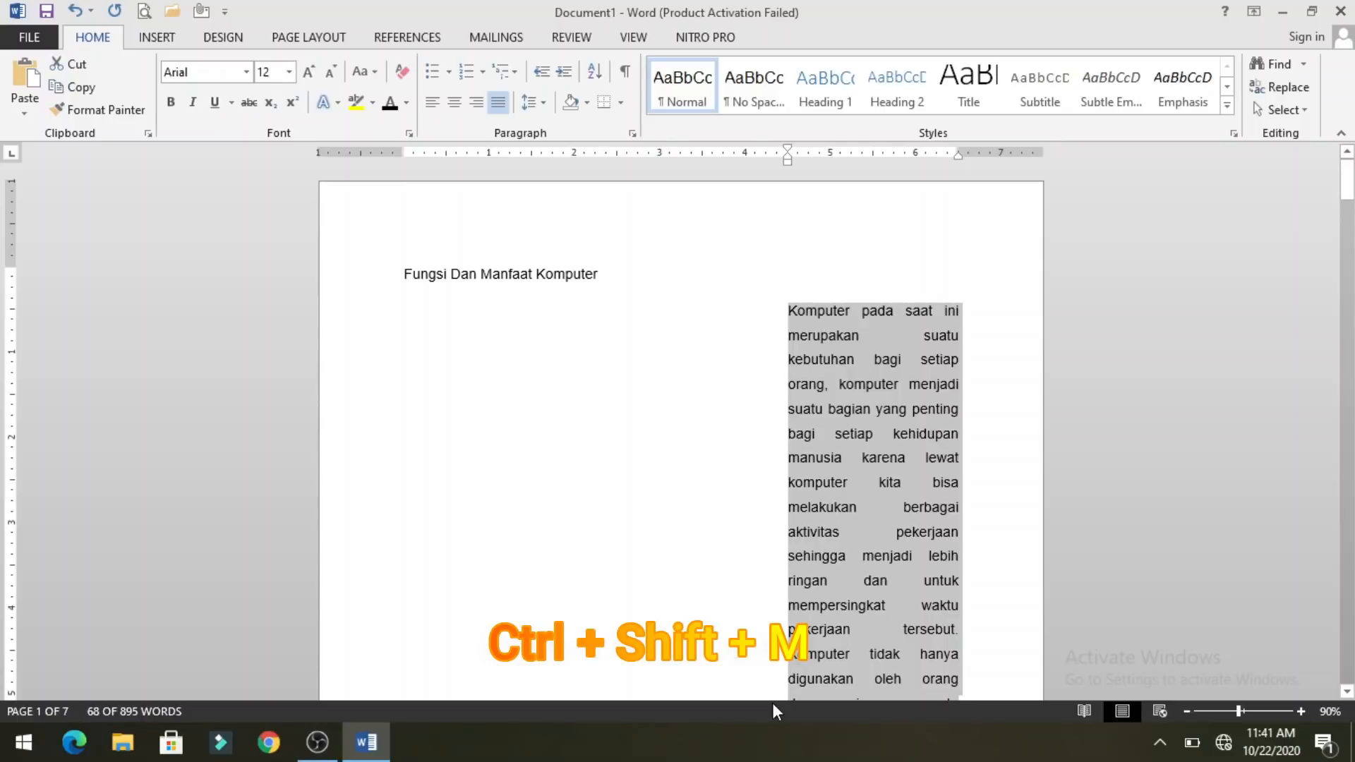
- Decrease the first body paragraph's indent nine levels to bring it back to the margin
key(ctrl+shift+m)
key(ctrl+shift+m)
key(ctrl+shift+m)
key(ctrl+shift+m)
key(ctrl+shift+m)
key(ctrl+shift+m)
key(ctrl+shift+m)
key(ctrl+shift+m)
key(ctrl+shift+m)
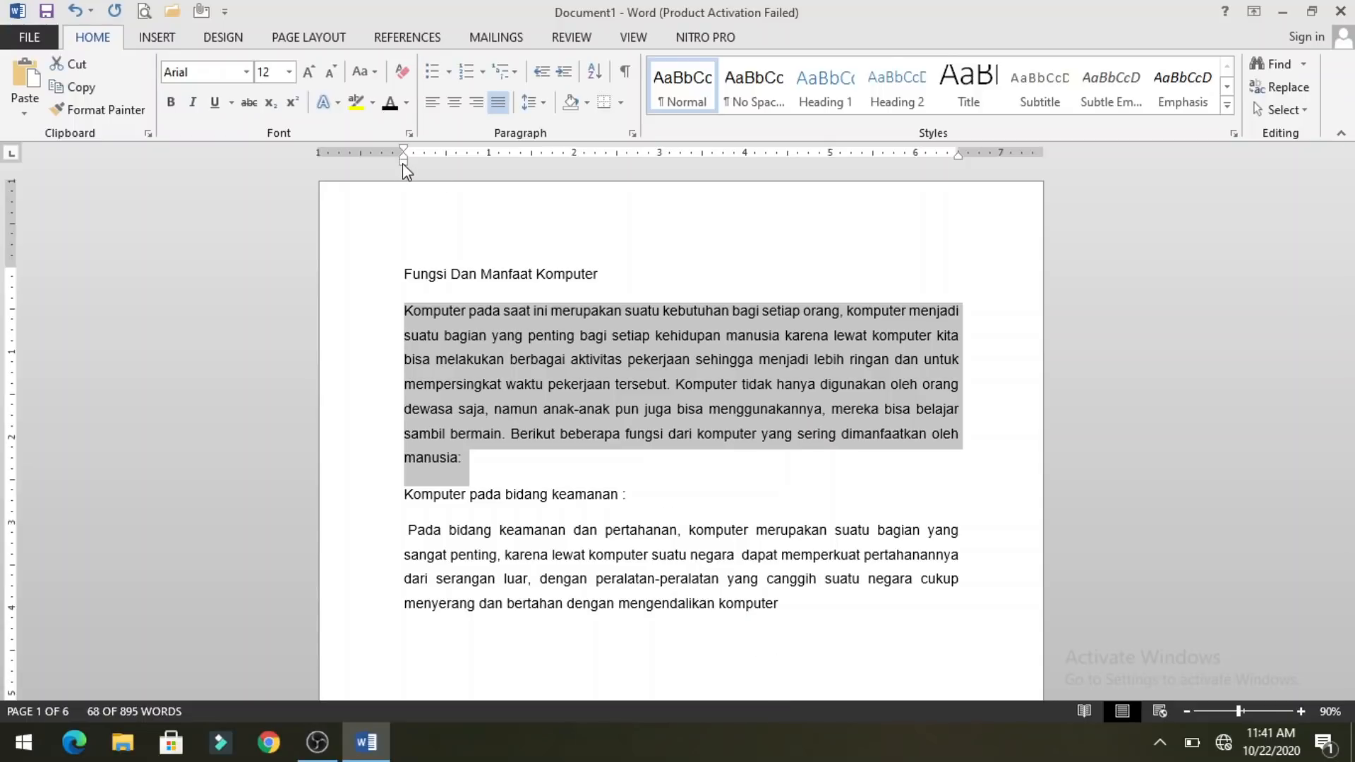
- Increase the first body paragraph's indent again by five levels, to 2.5 inches
mouse_move(403, 163)
mouse_down()
mouse_move(668, 194)
mouse_move(404, 157)
mouse_up()
key(ctrl+m)
key(ctrl+m)
key(ctrl+m)
key(ctrl+m)
key(ctrl+m)
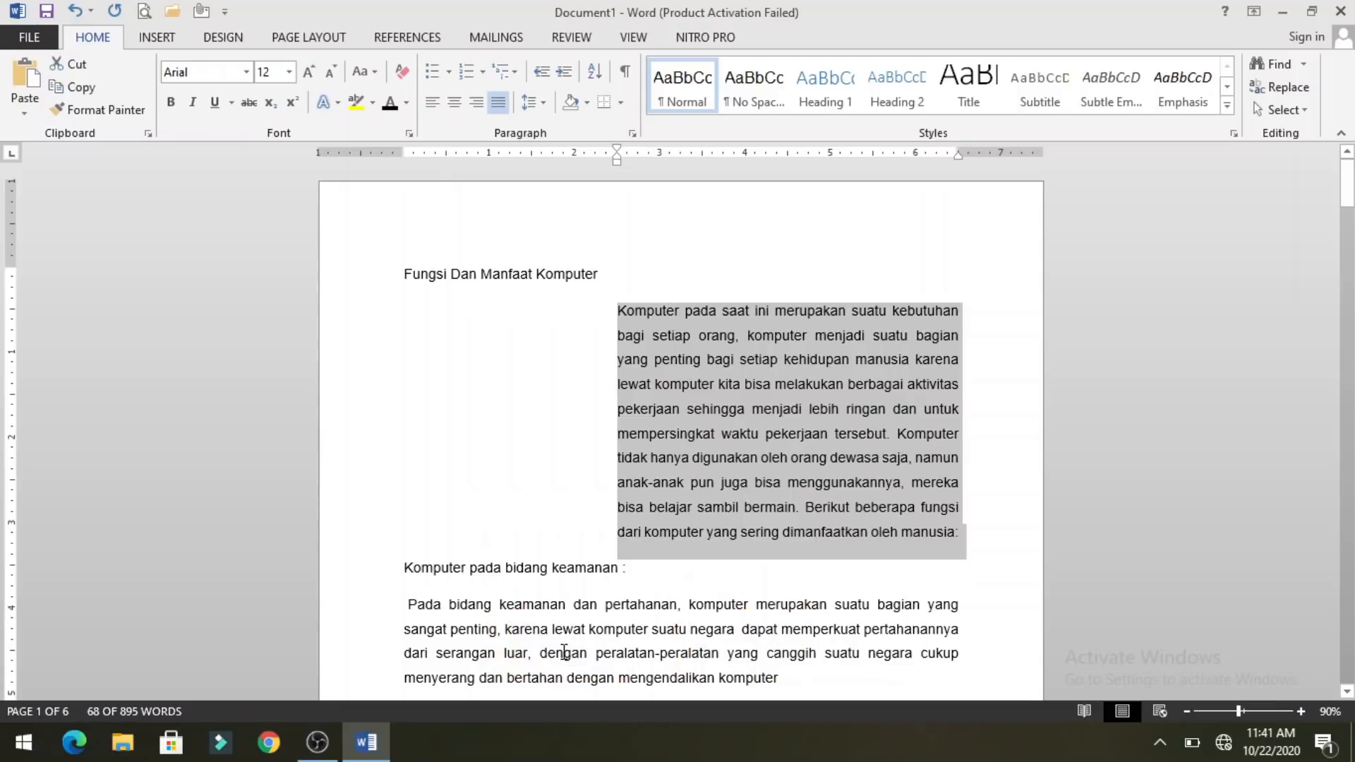
- Remove the five indent levels from the first body paragraph
key(ctrl+shift+m)
key(ctrl+shift+m)
key(ctrl+shift+m)
key(ctrl+shift+m)
key(ctrl+shift+m)
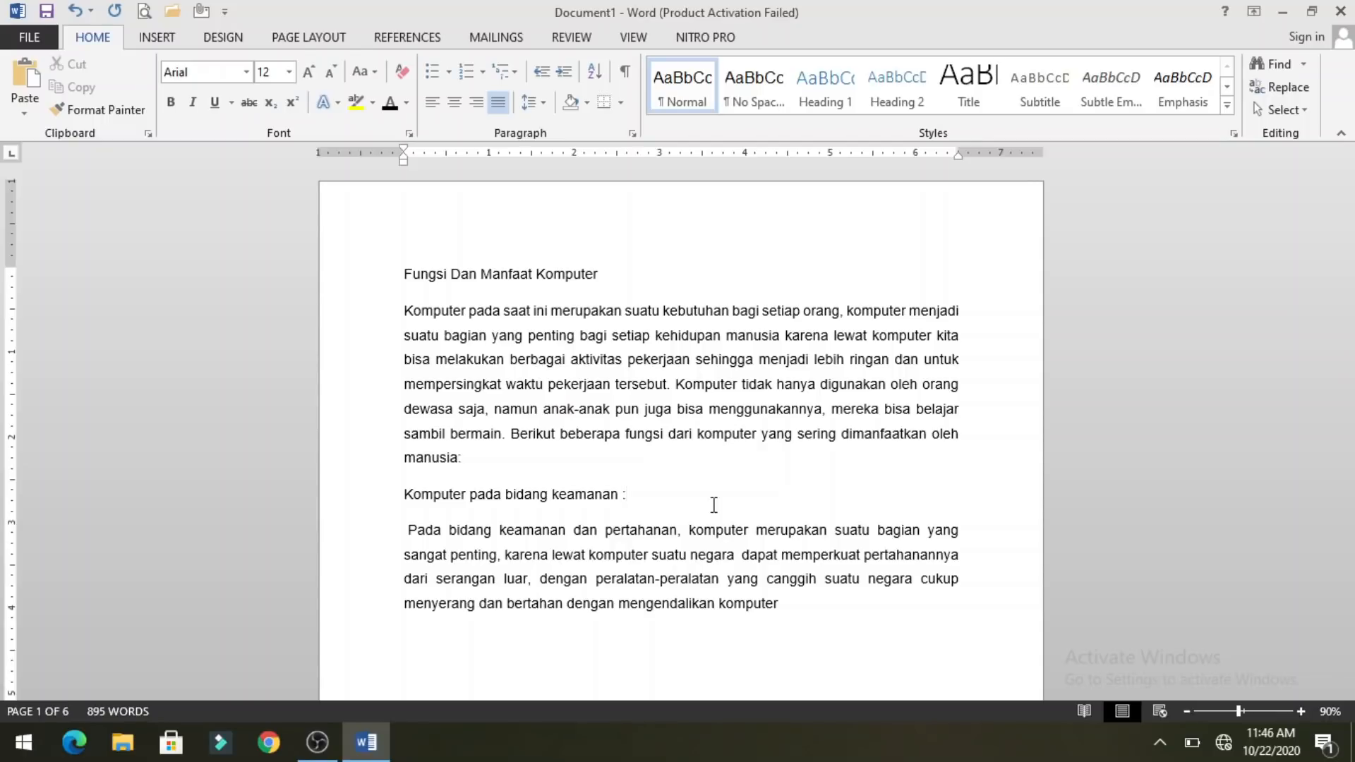
- Create a new blank document, and open the file Fungsi Dan Manfaat Komputer from the Documents folder
key(ctrl+n)
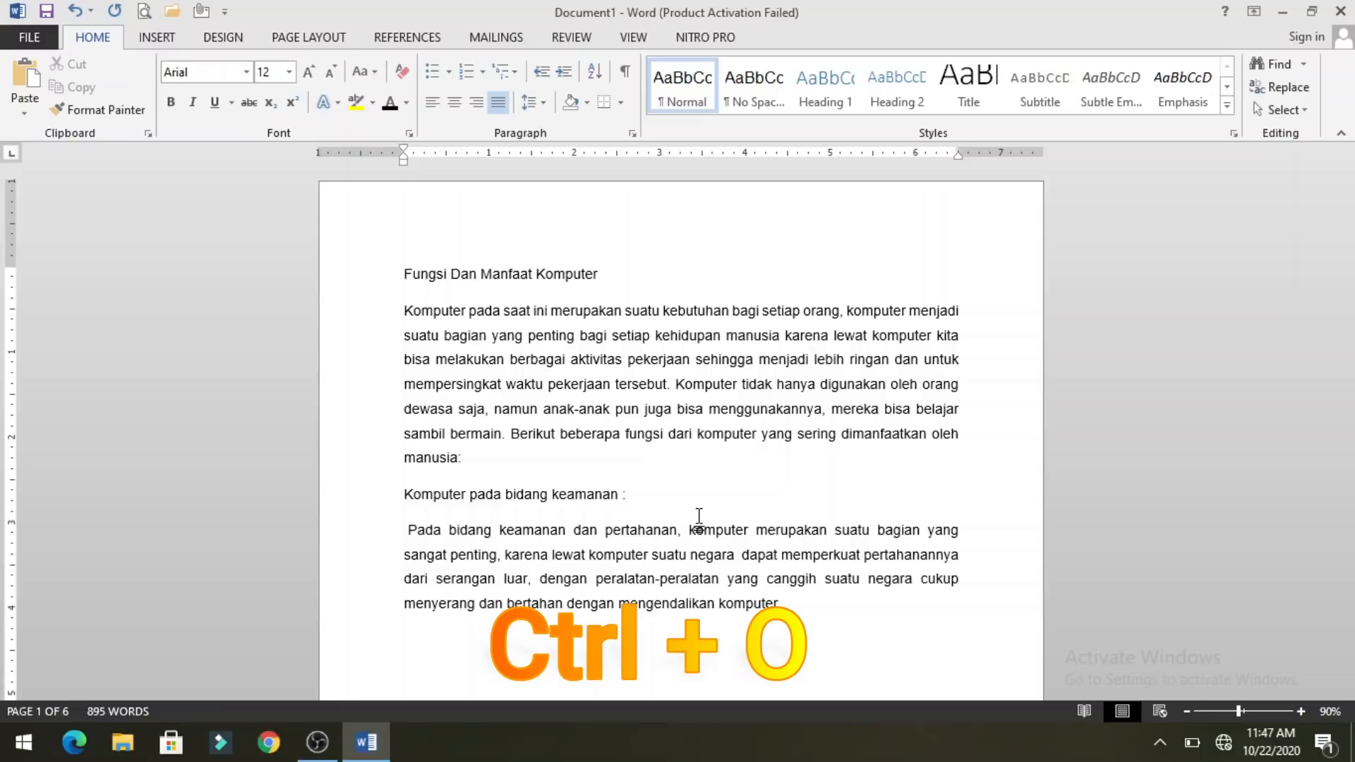
key(ctrl+o)
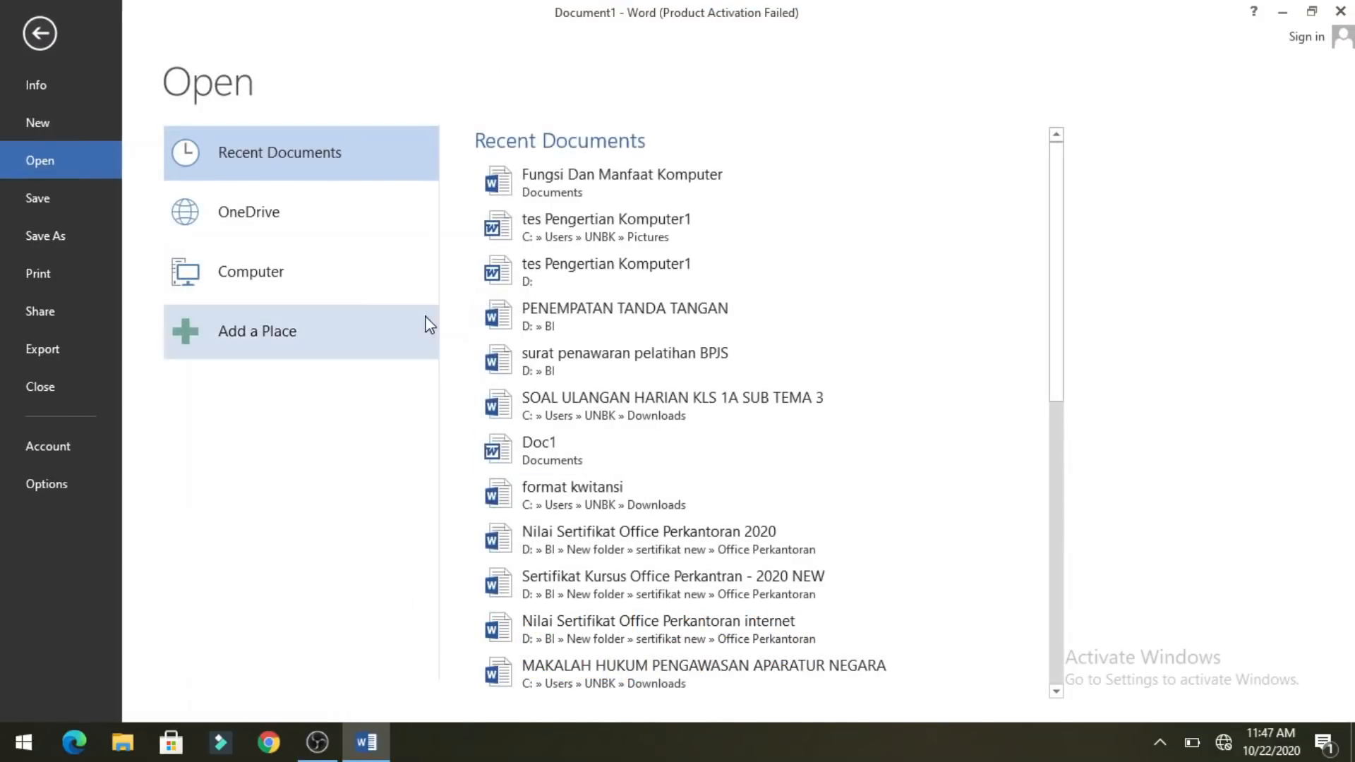
click(315, 282)
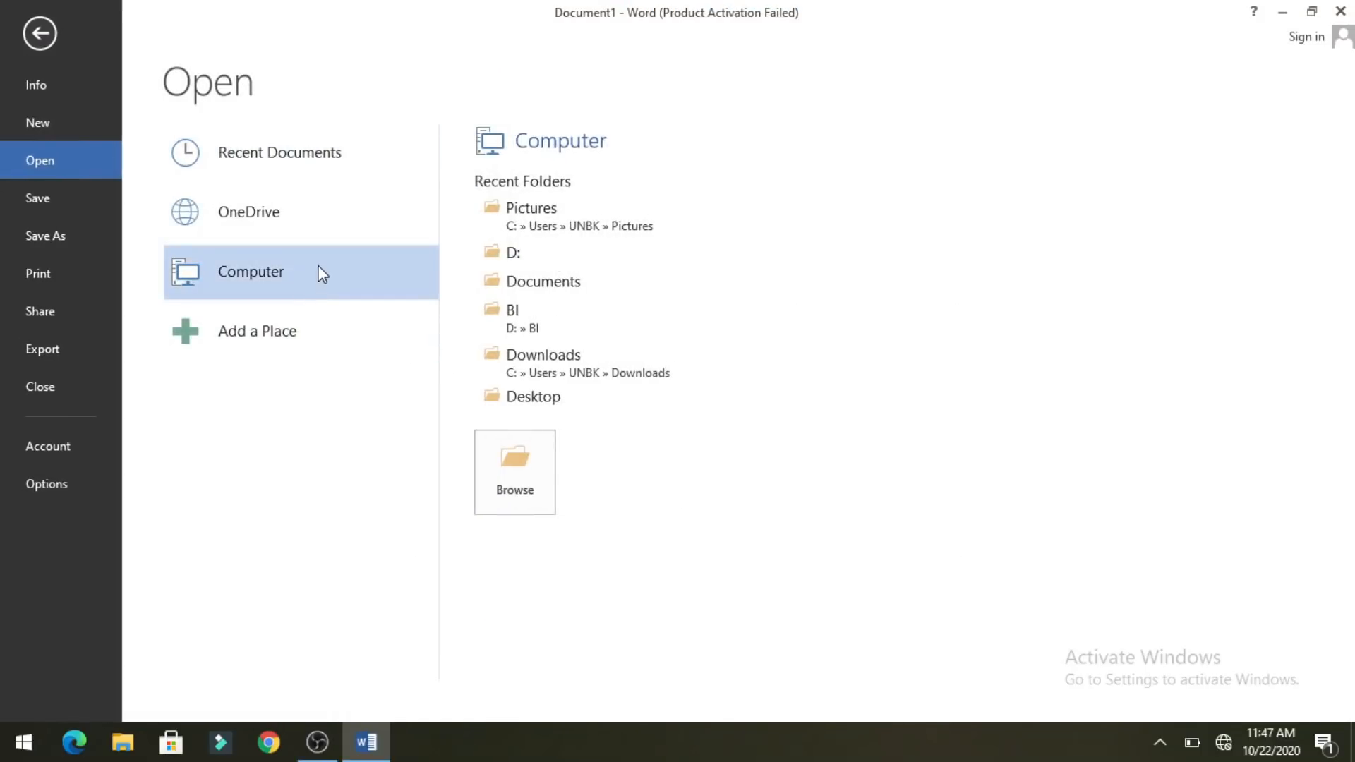
click(526, 506)
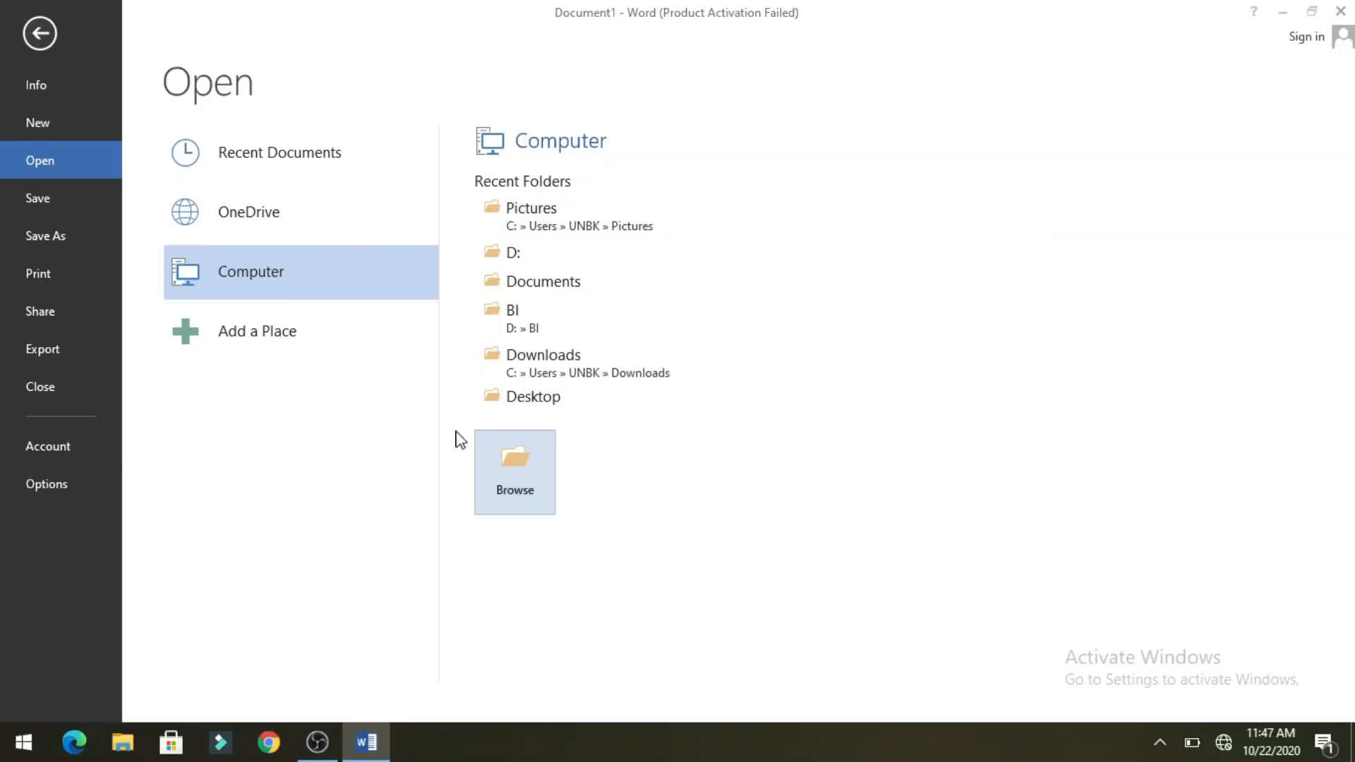
click(276, 269)
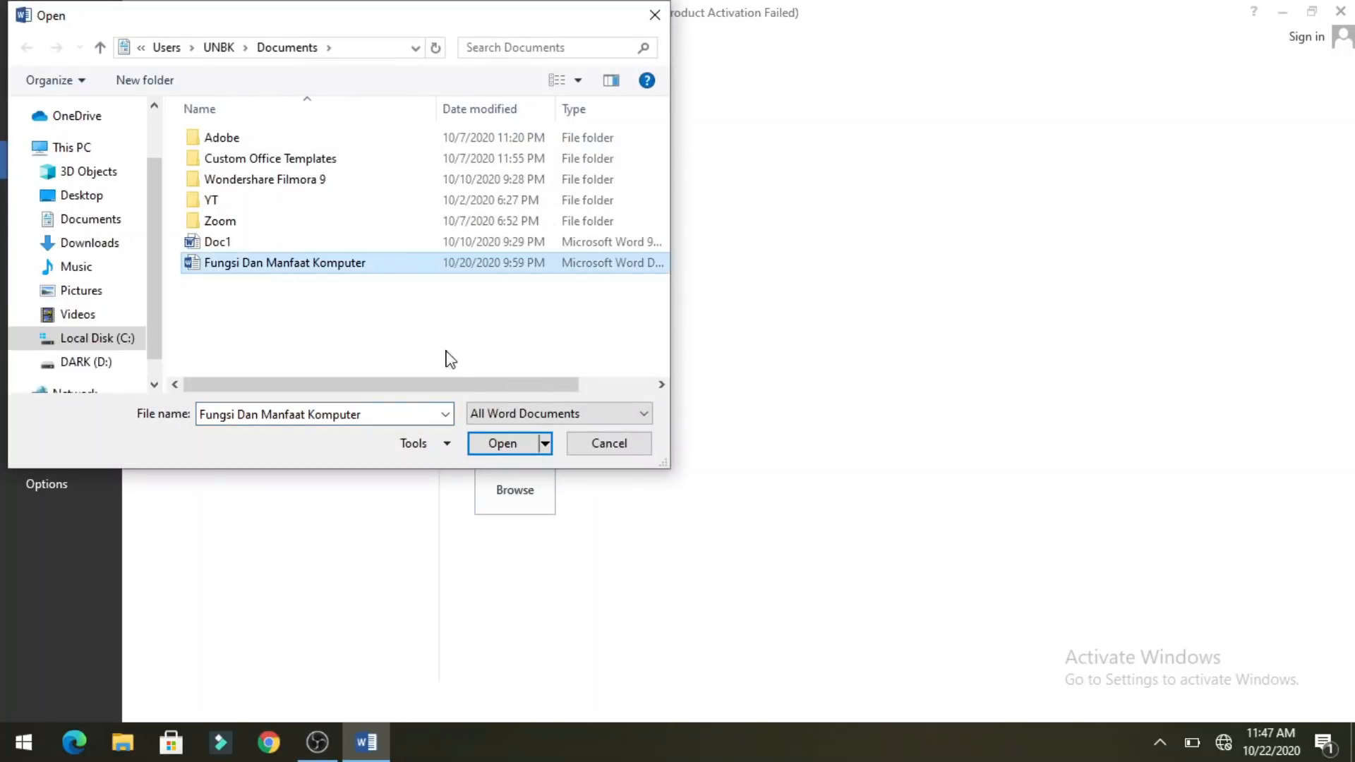
click(504, 444)
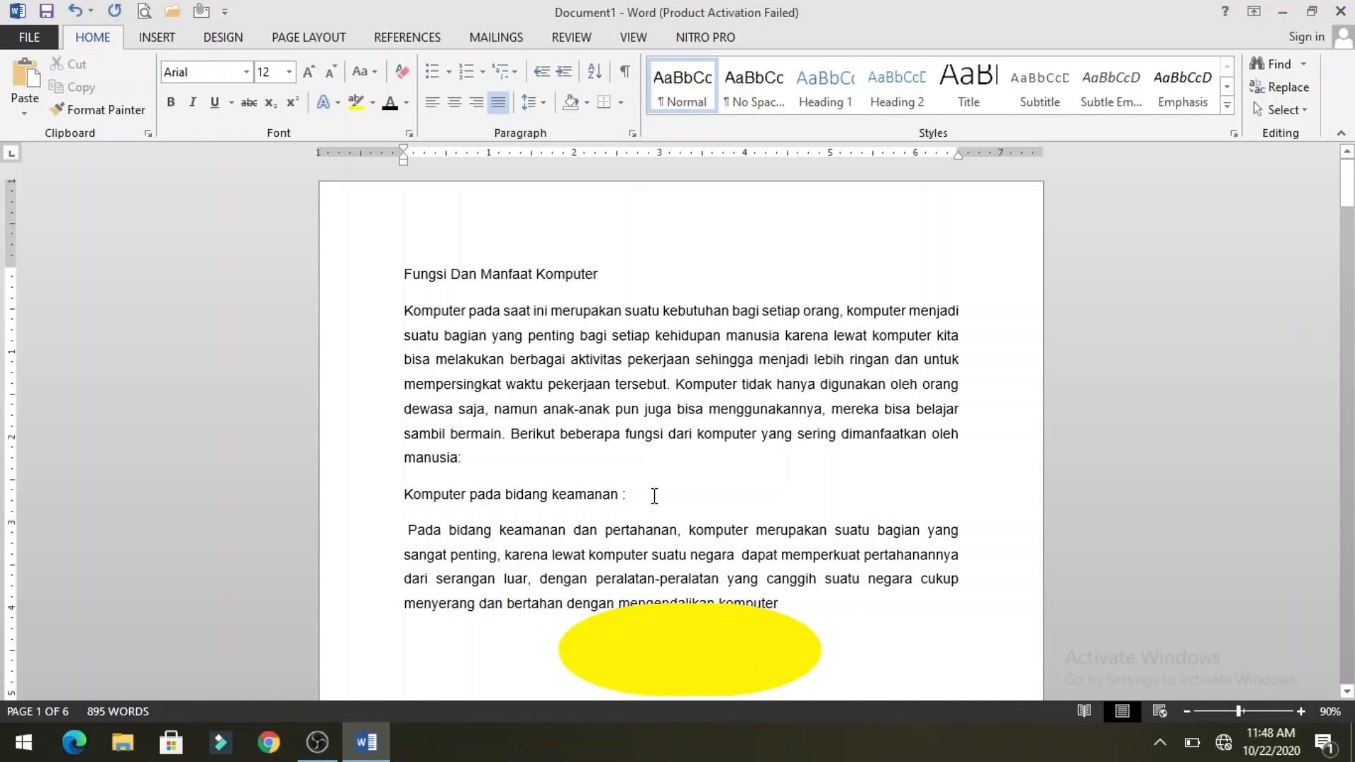
- Open the print settings and preview for the document
key(ctrl+p)
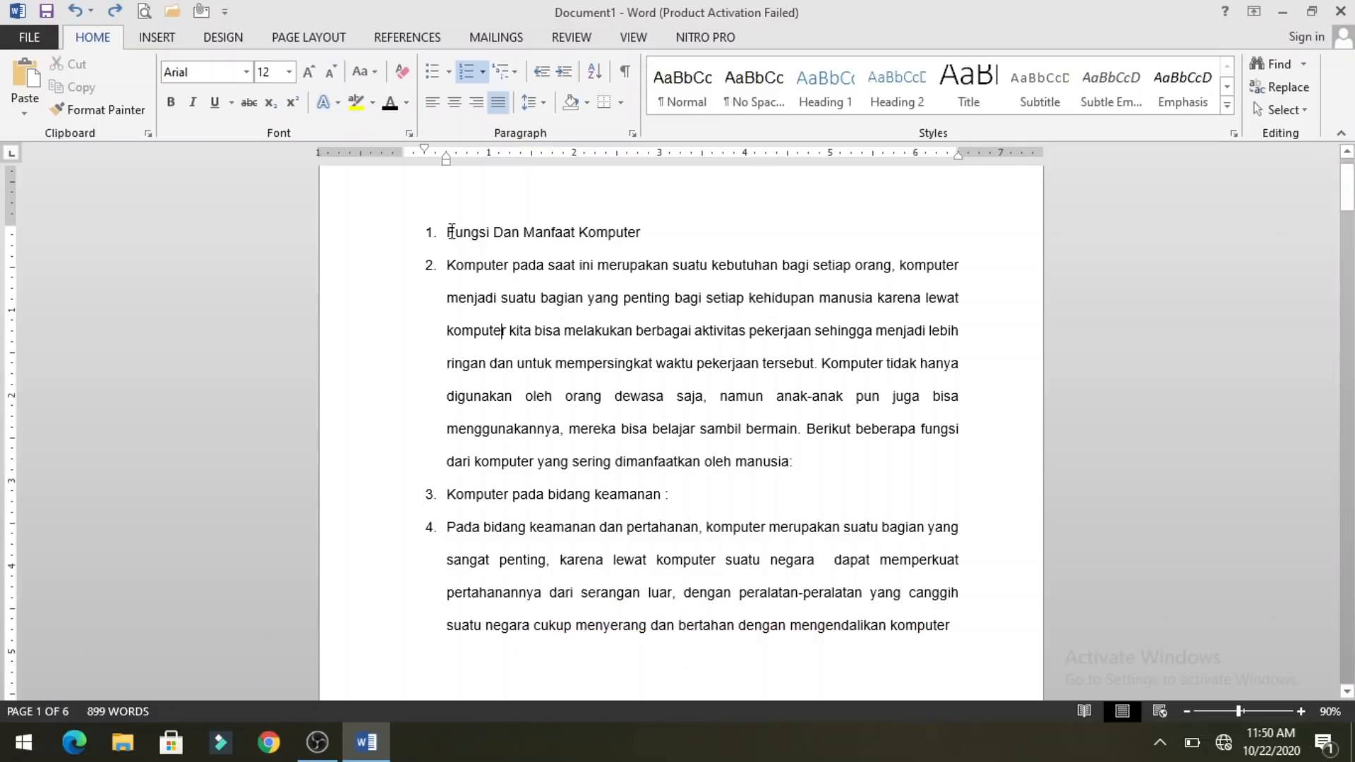
- Select the four numbered paragraphs on the first page and set their line spacing to 2.0
drag(447, 232, 944, 595)
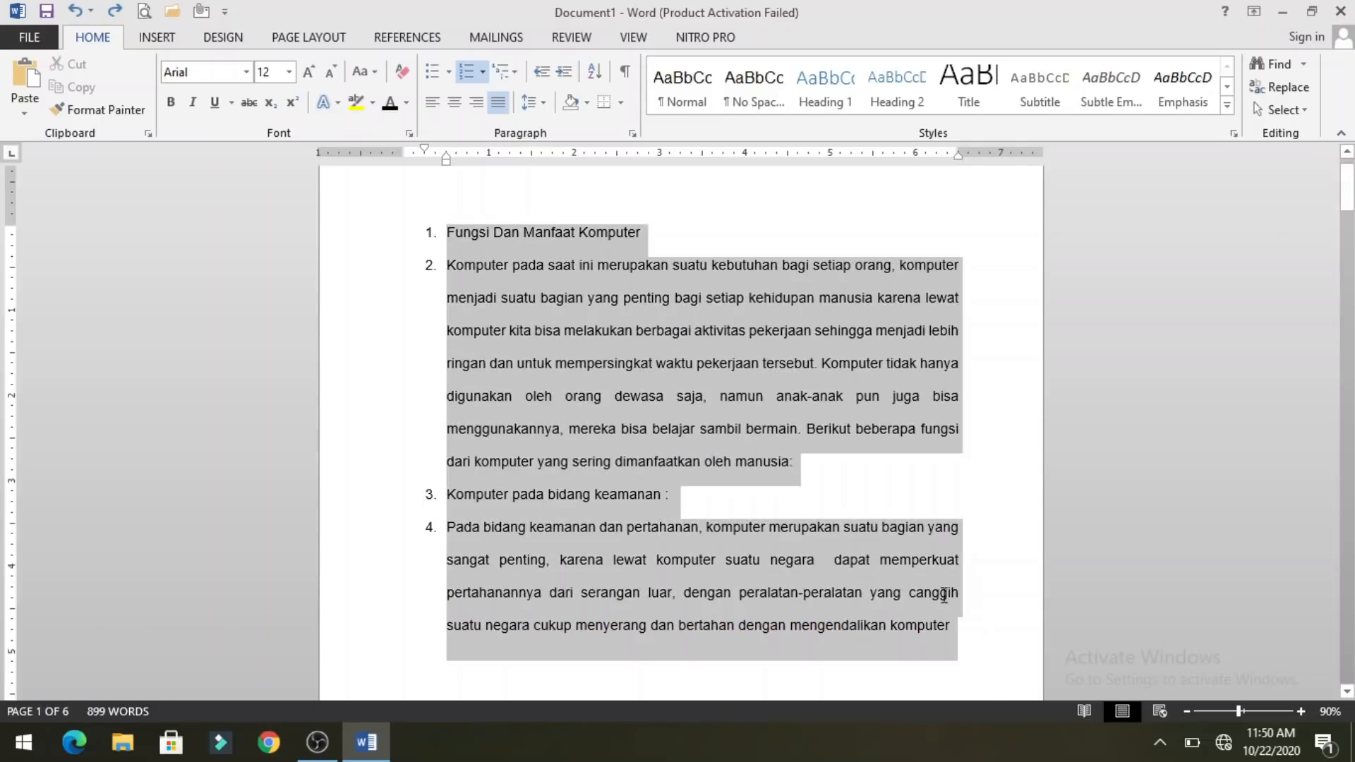
click(530, 102)
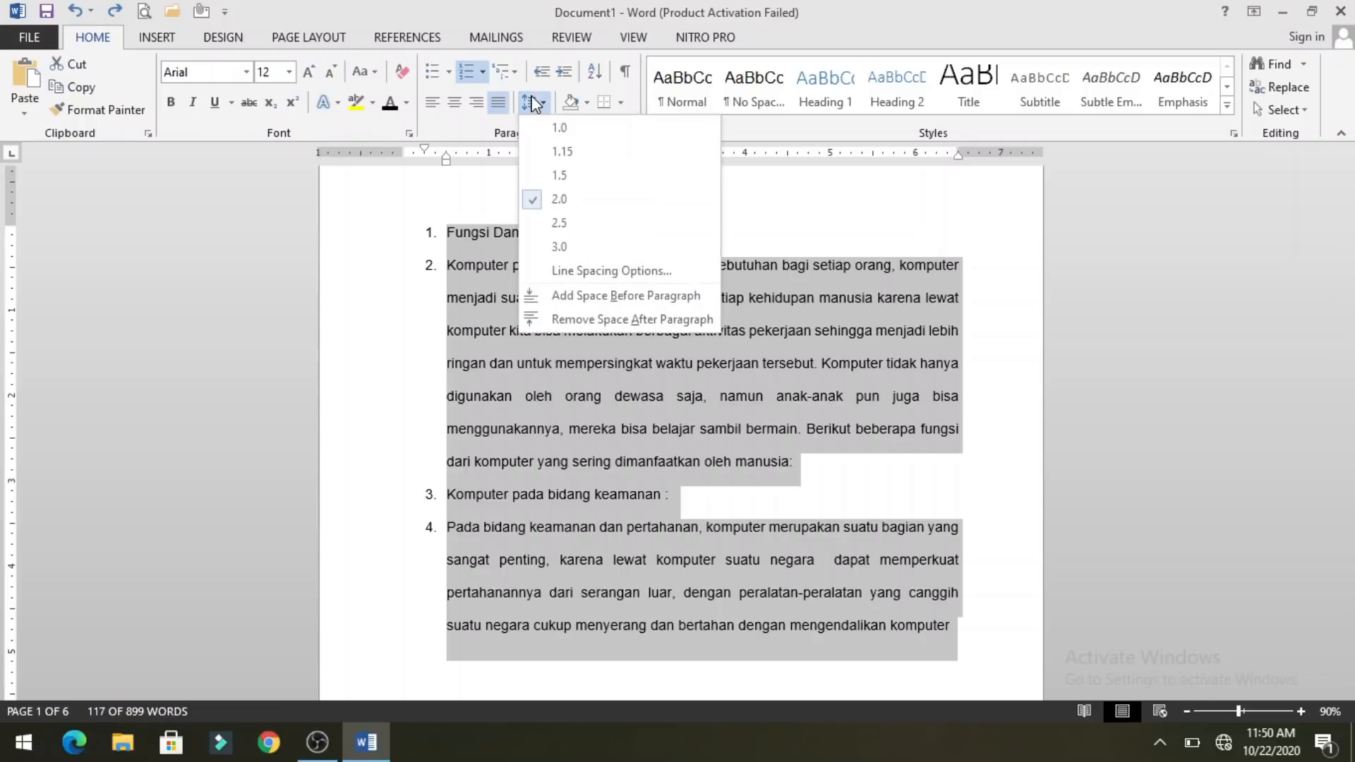
click(559, 200)
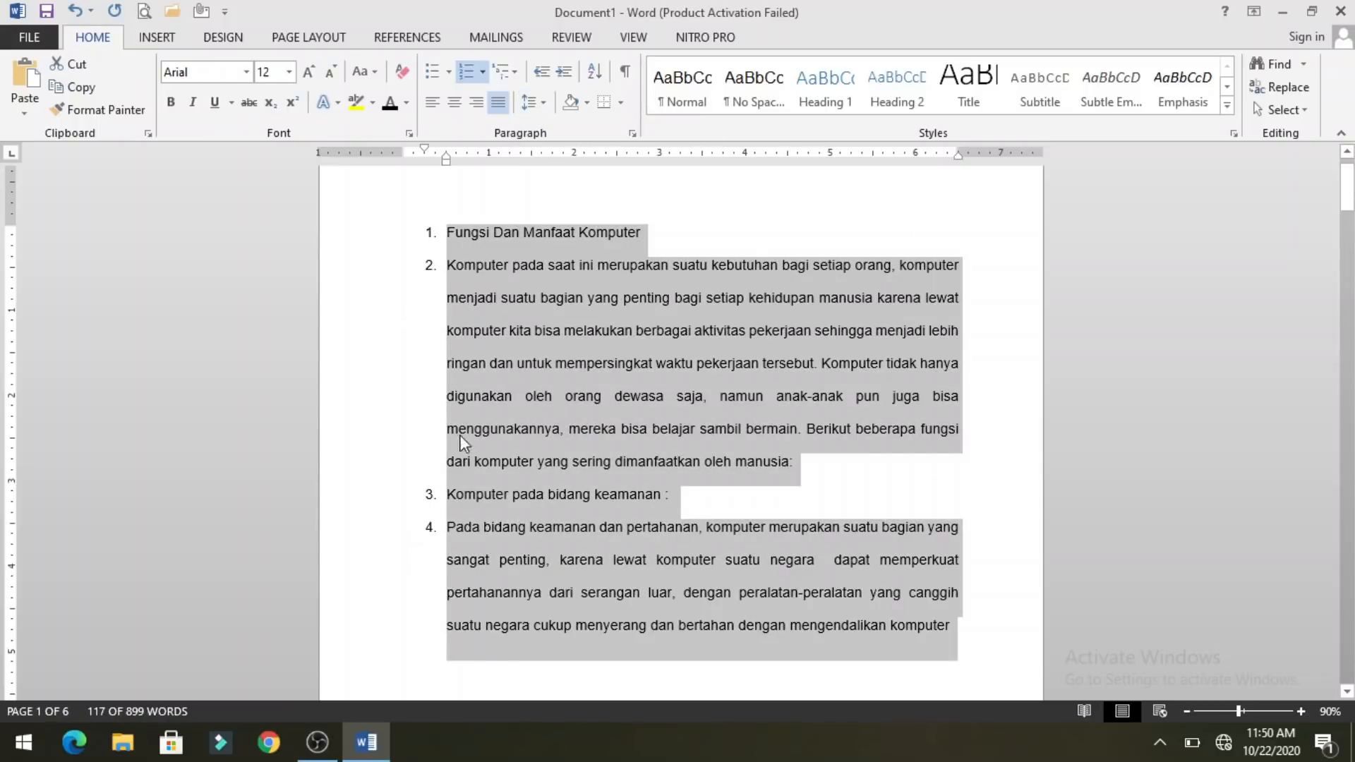
- Reset the selected numbered paragraphs to default paragraph formatting and check their line spacing
key(ctrl+q)
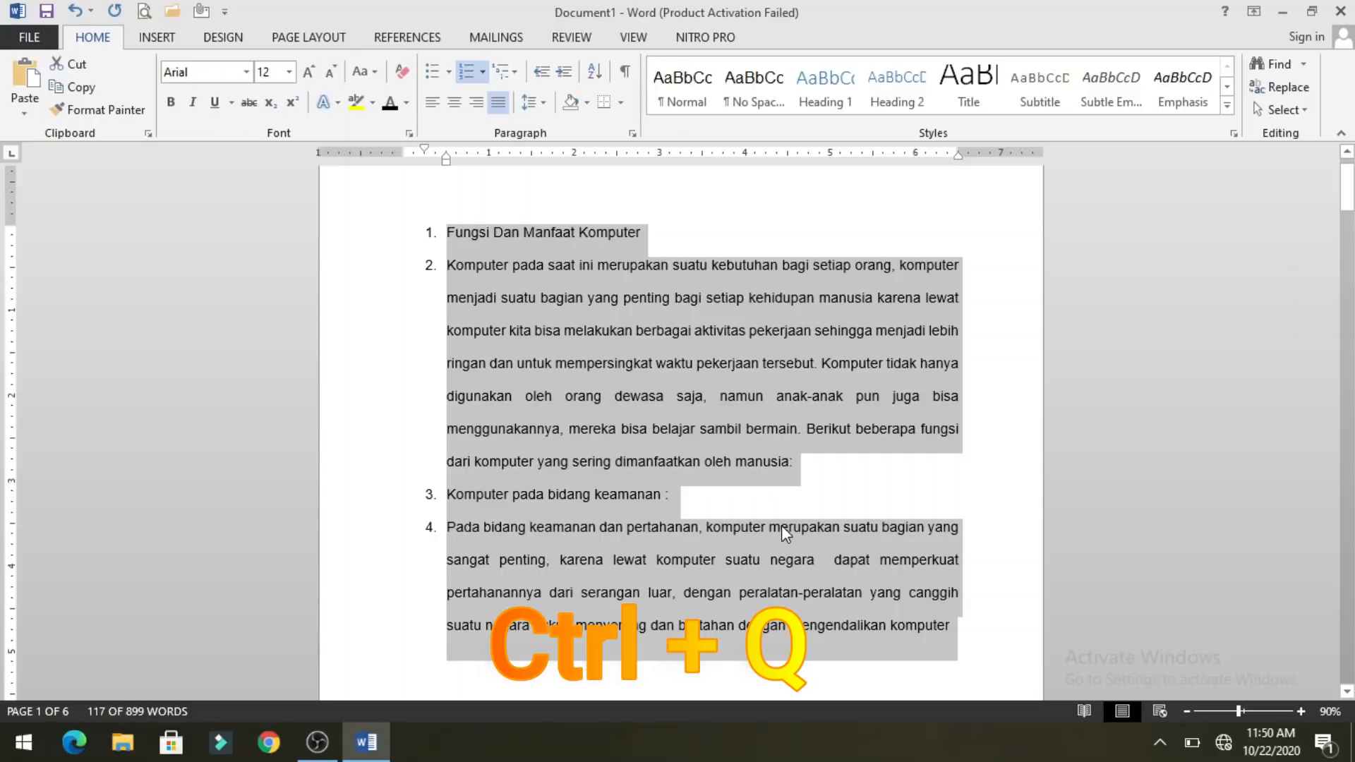
key(ctrl+q)
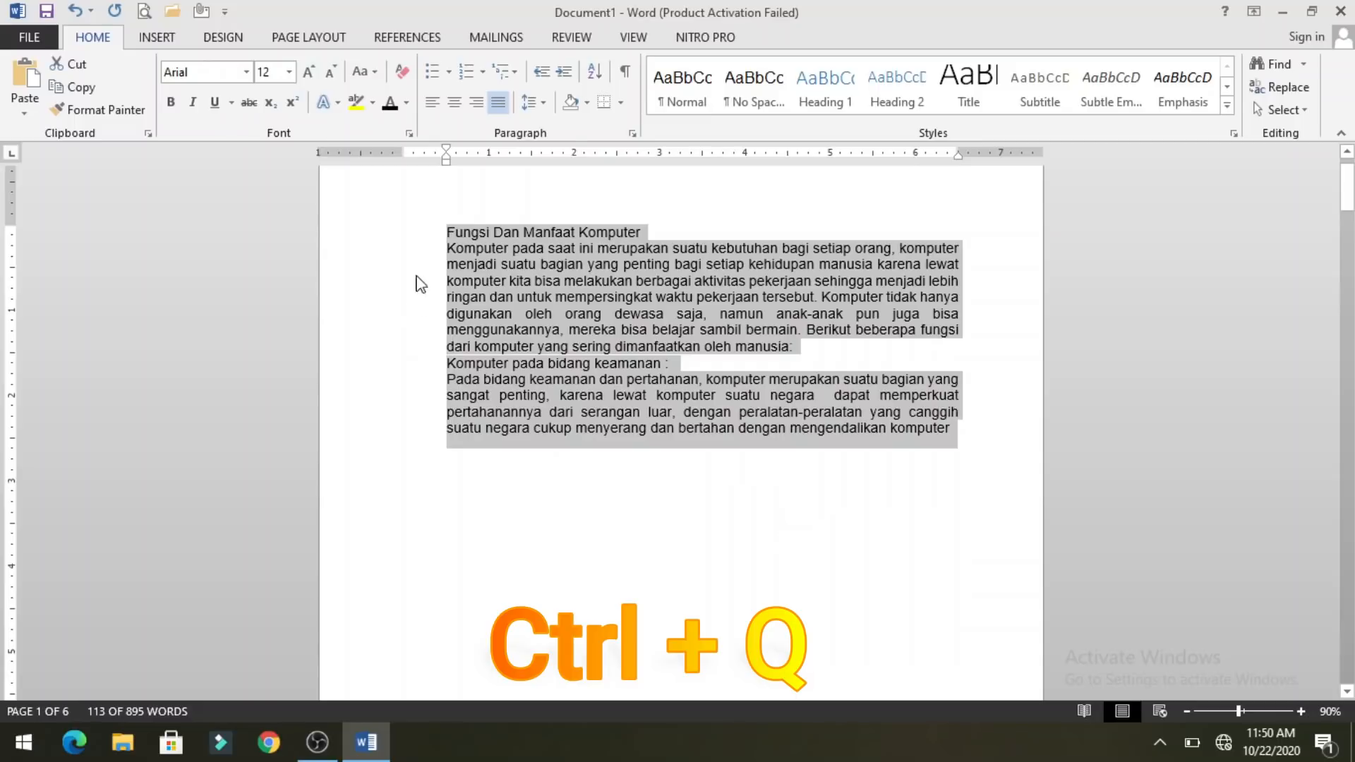
click(531, 103)
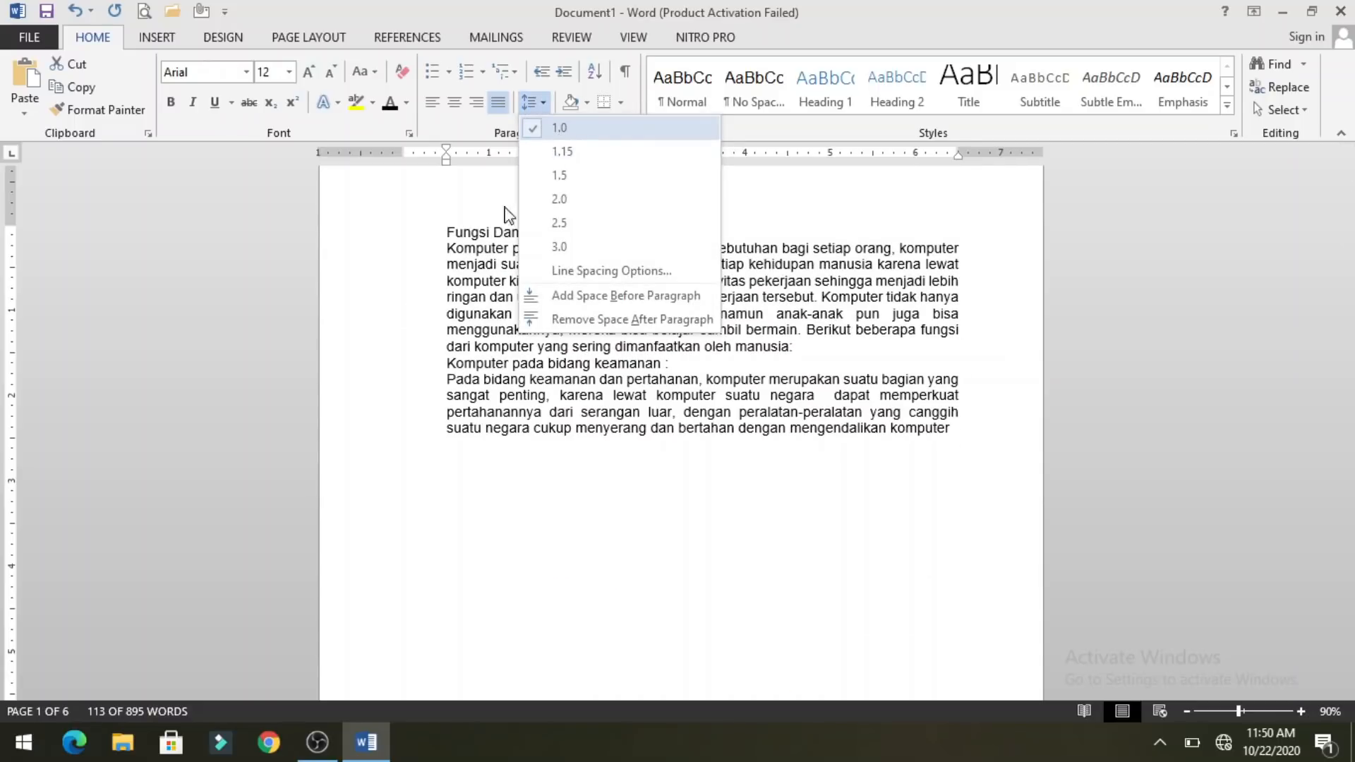
click(416, 452)
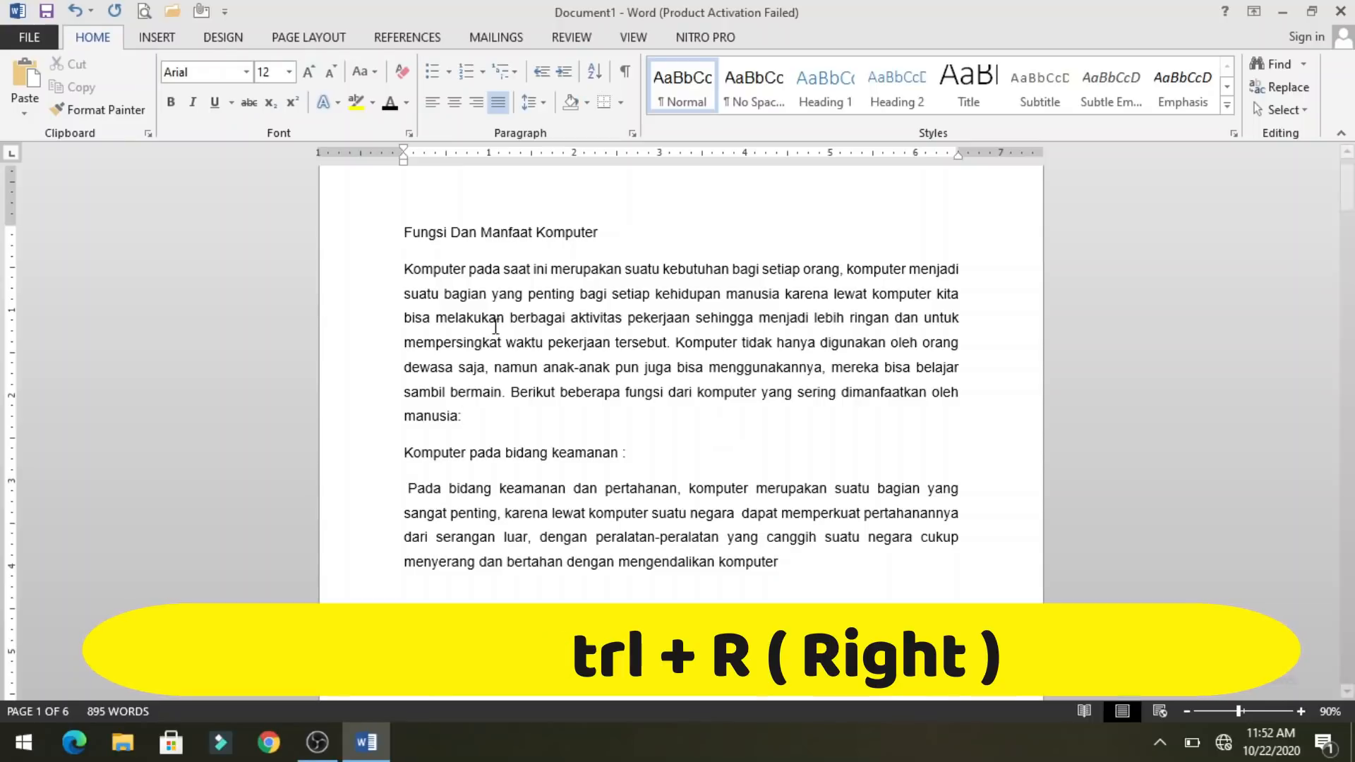
- Right-align the first body paragraph, which begins "Komputer pada saat ini"
drag(361, 269, 412, 423)
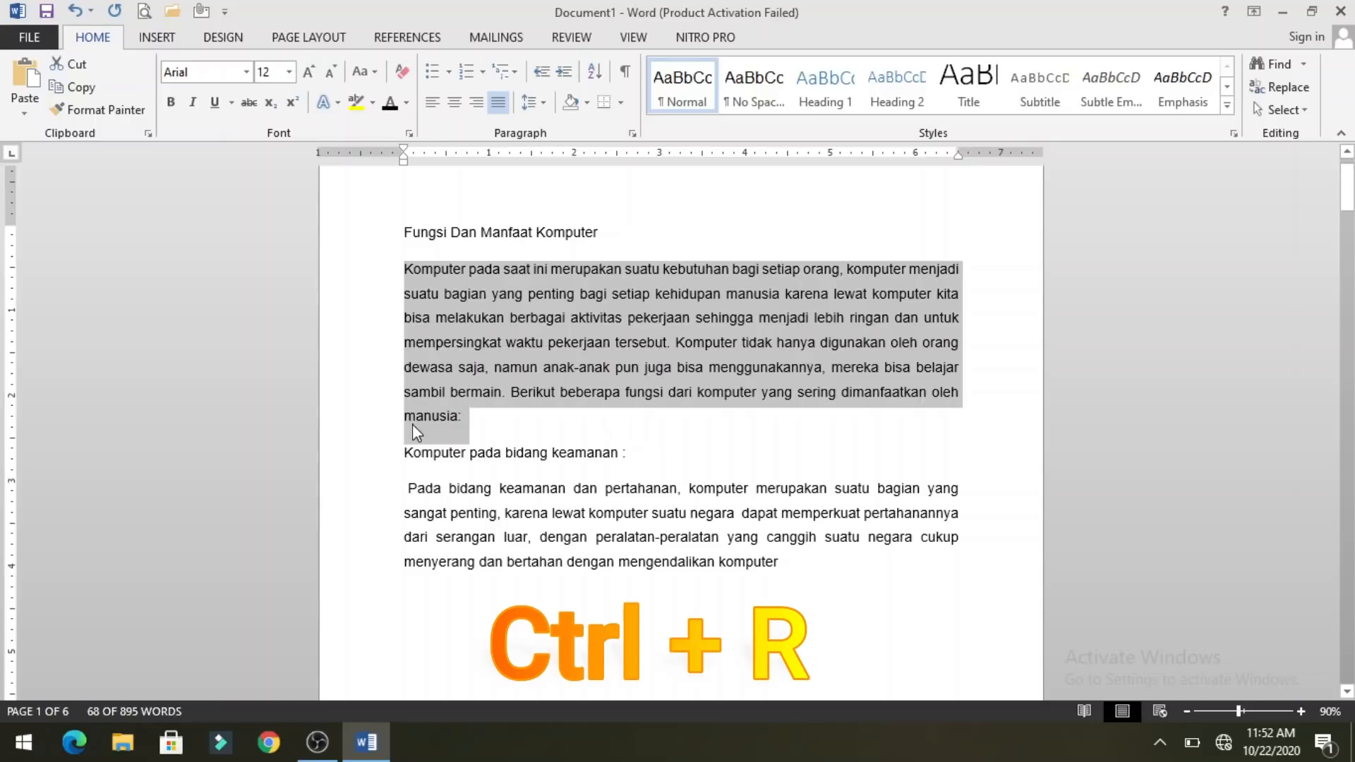
key(ctrl+r)
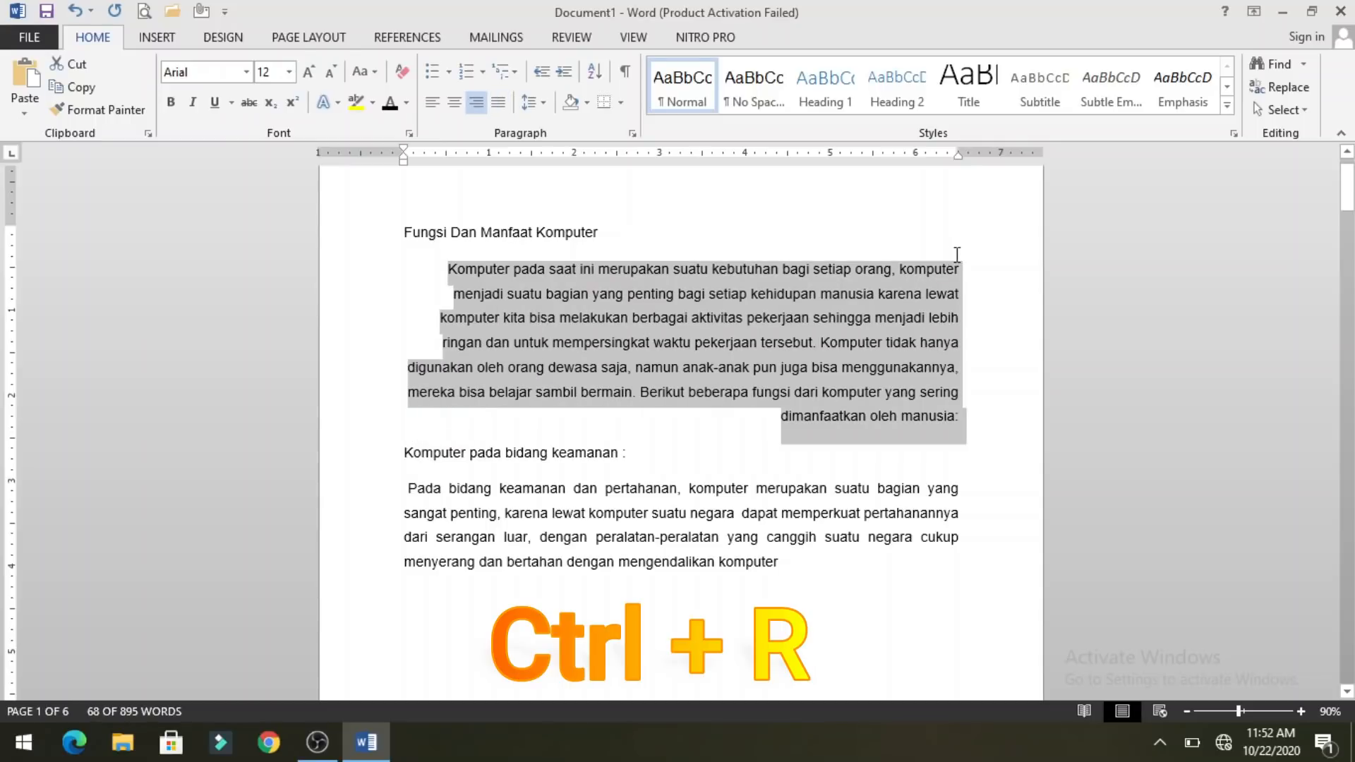
click(974, 445)
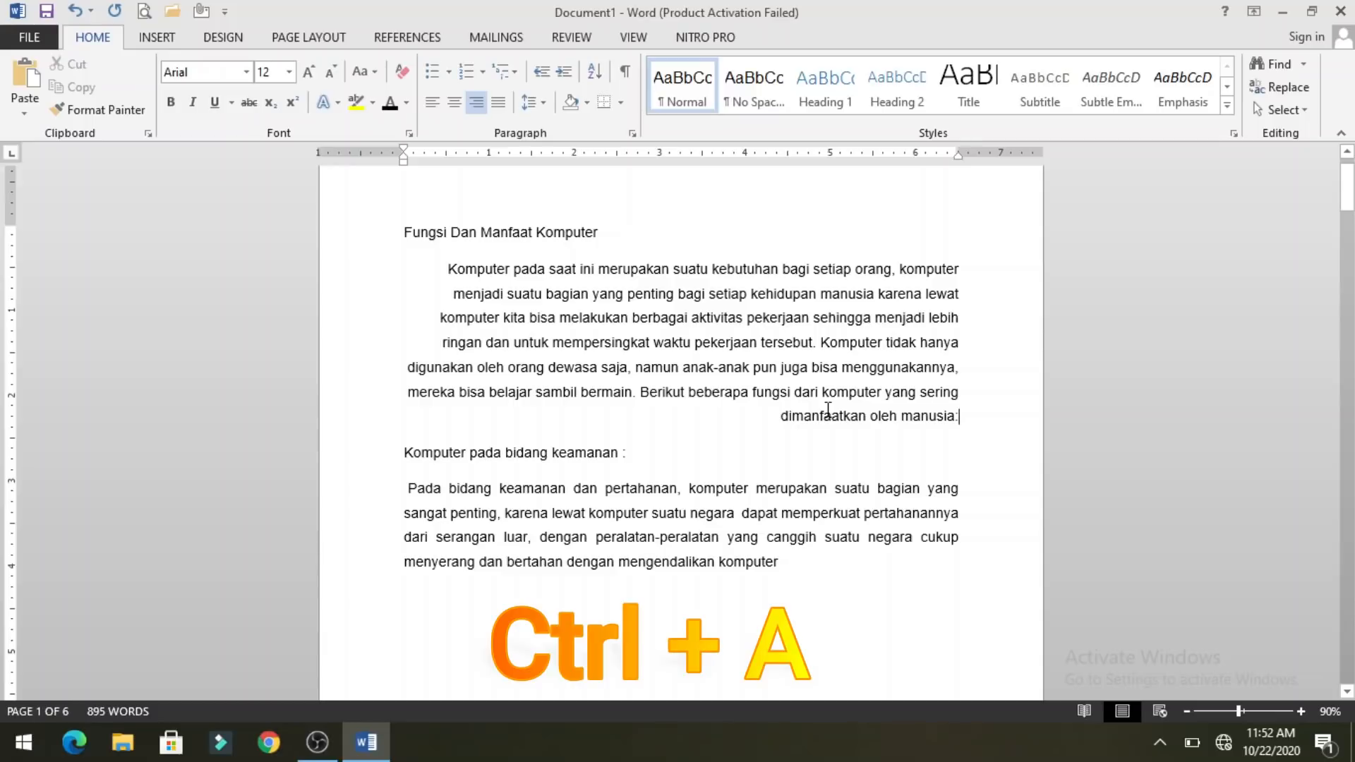
- Select the entire document and right-align all of its text
key(ctrl+a)
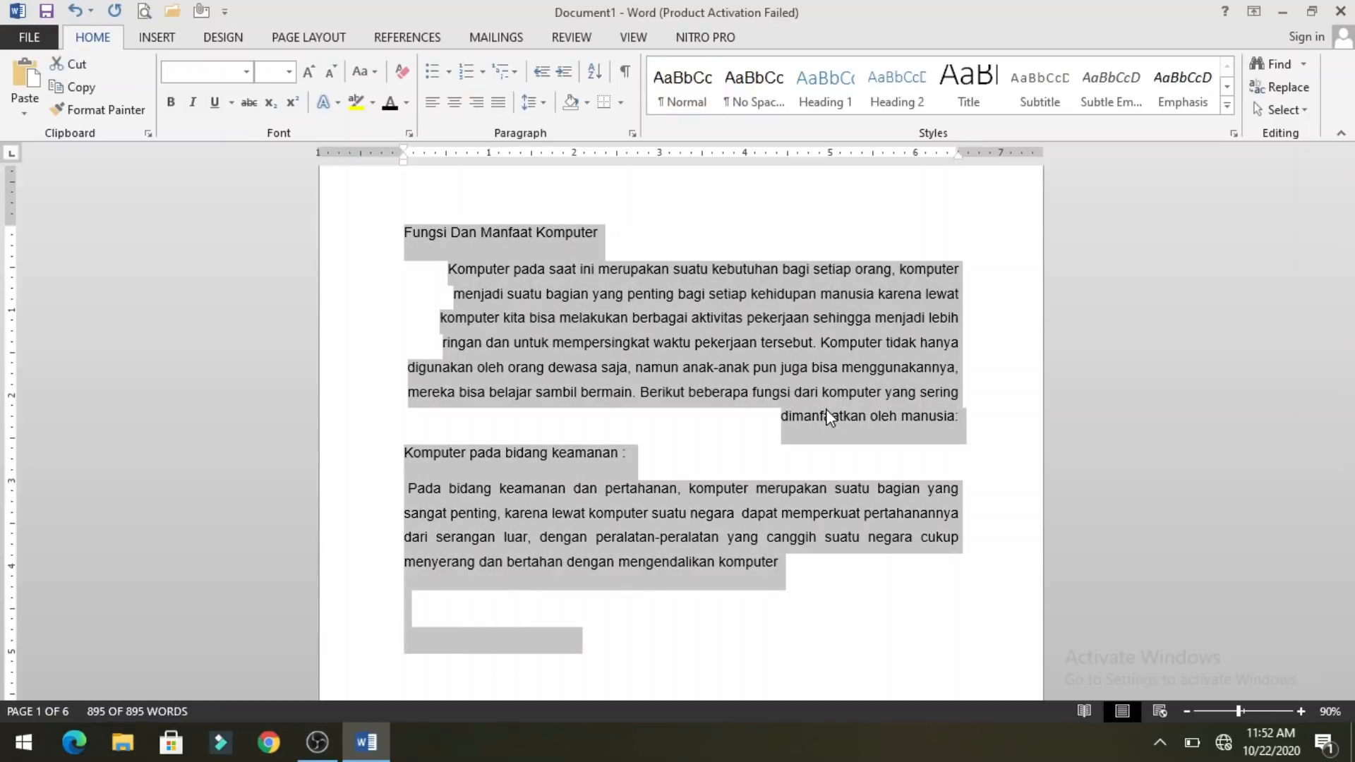
key(ctrl+r)
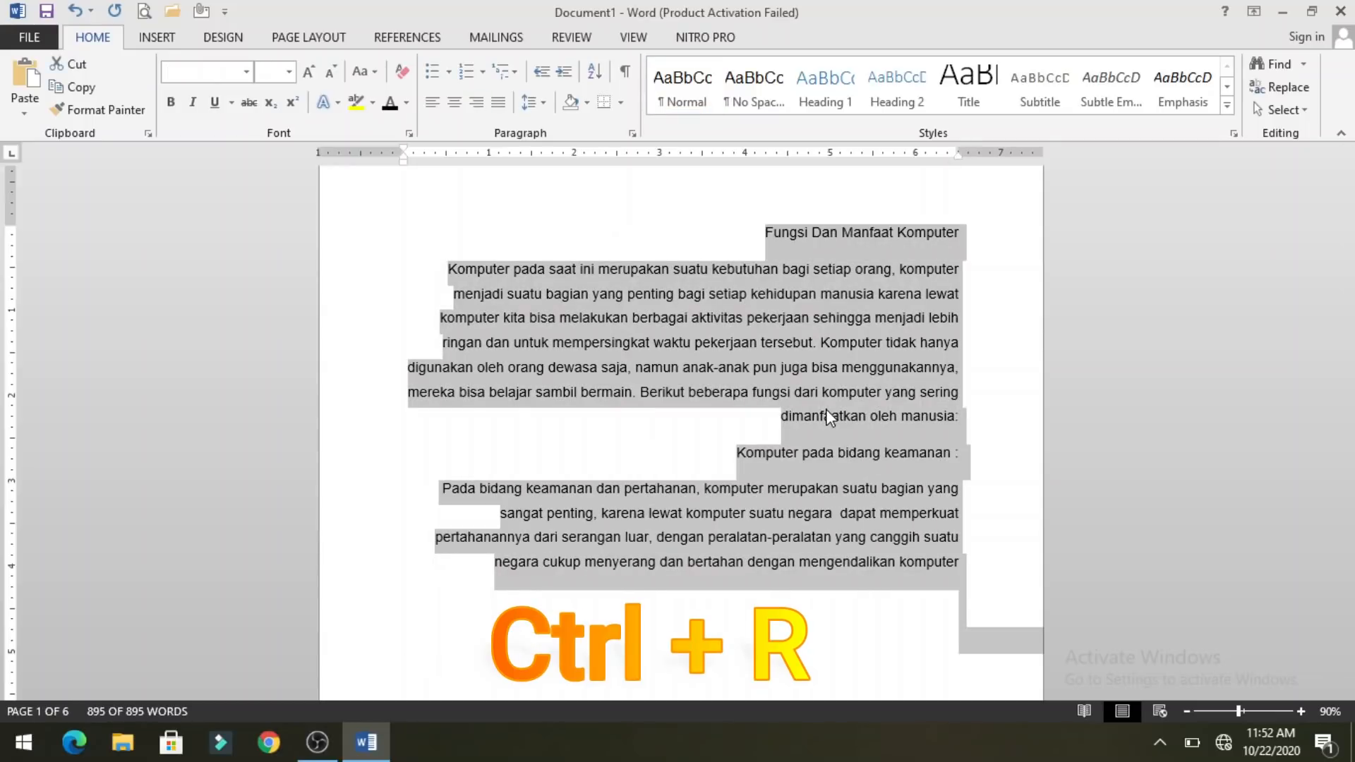
click(950, 310)
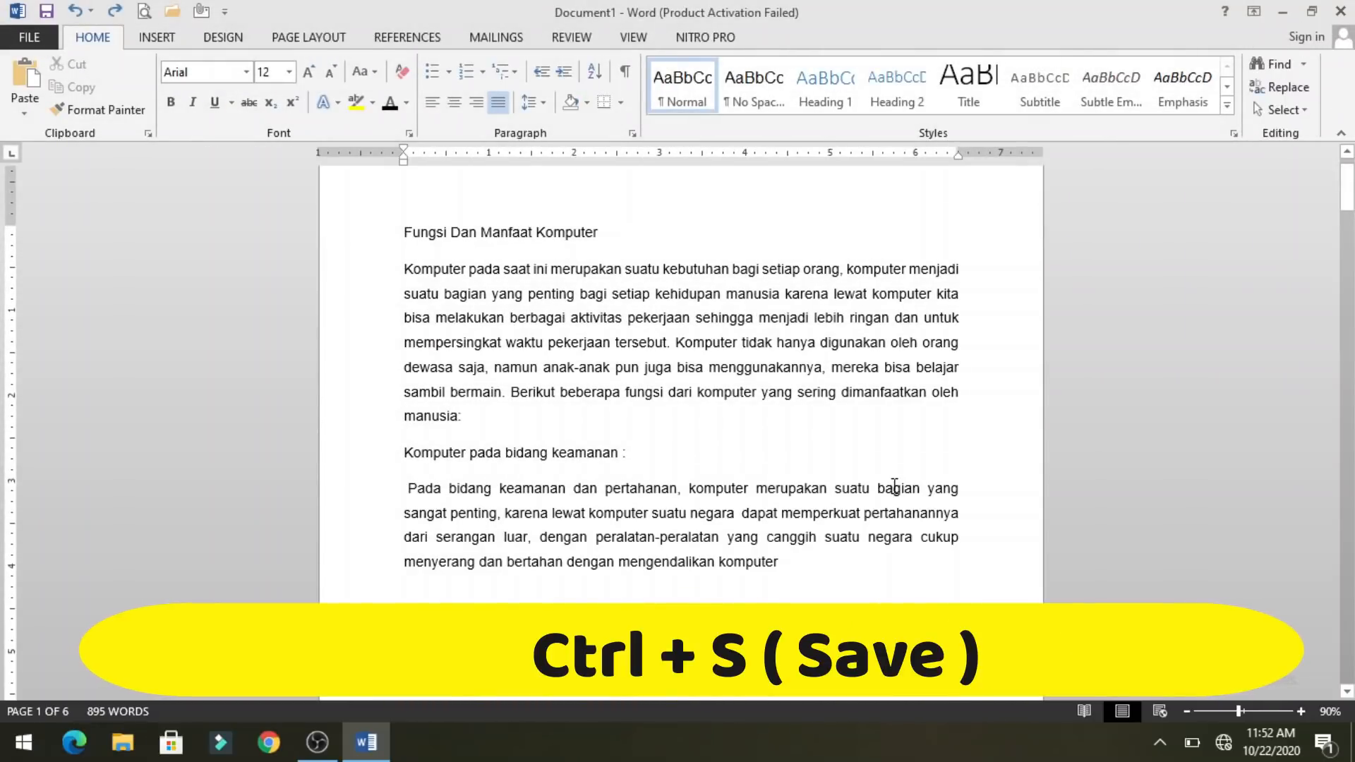
click(786, 445)
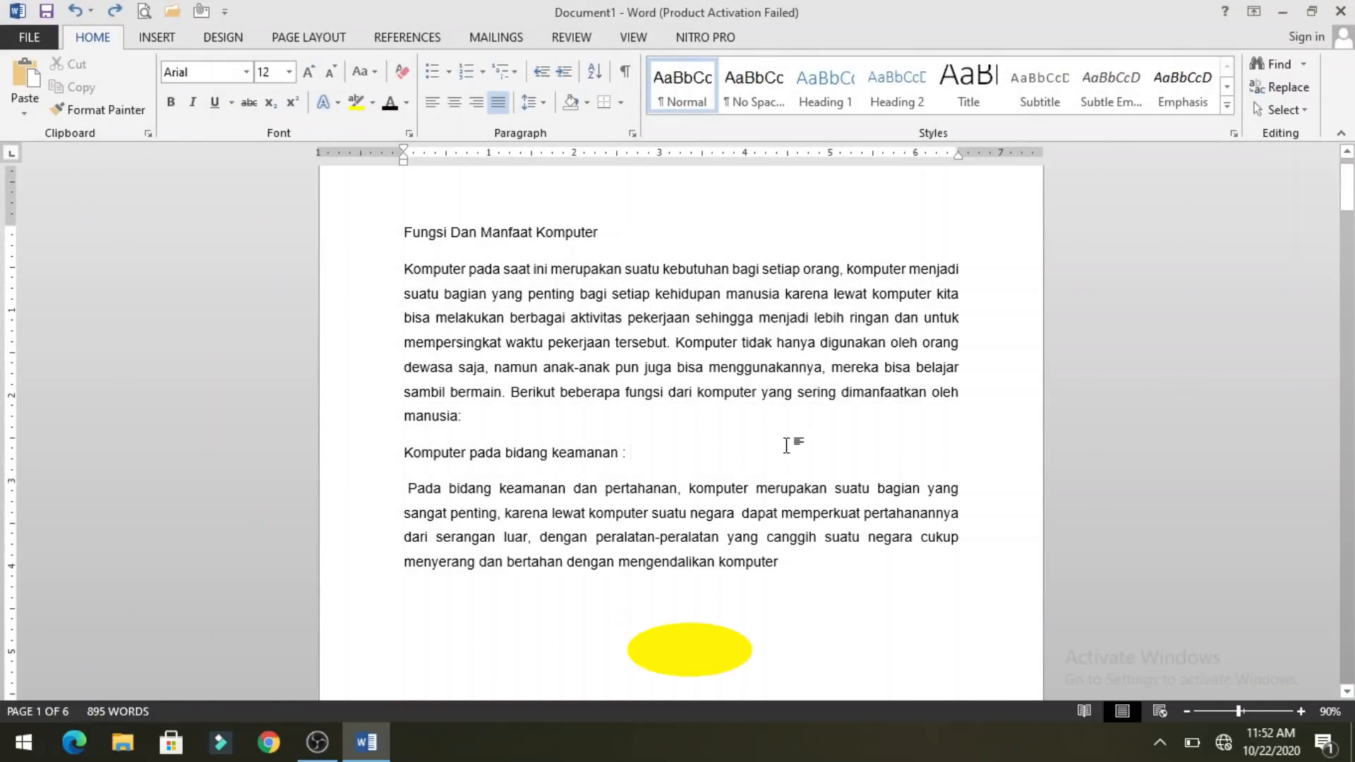
- View the save locations and the Save As dialog for the document, closing both without saving
key(ctrl+s)
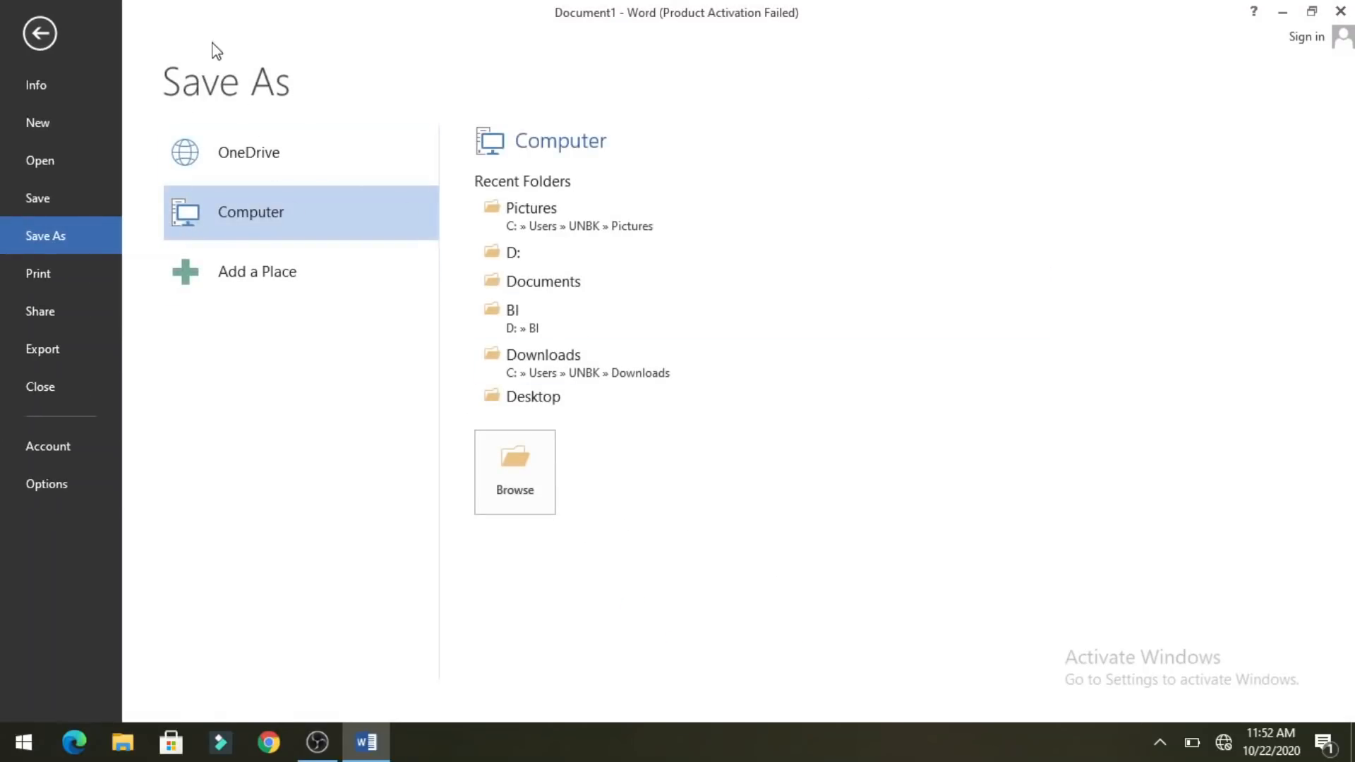
key(Escape)
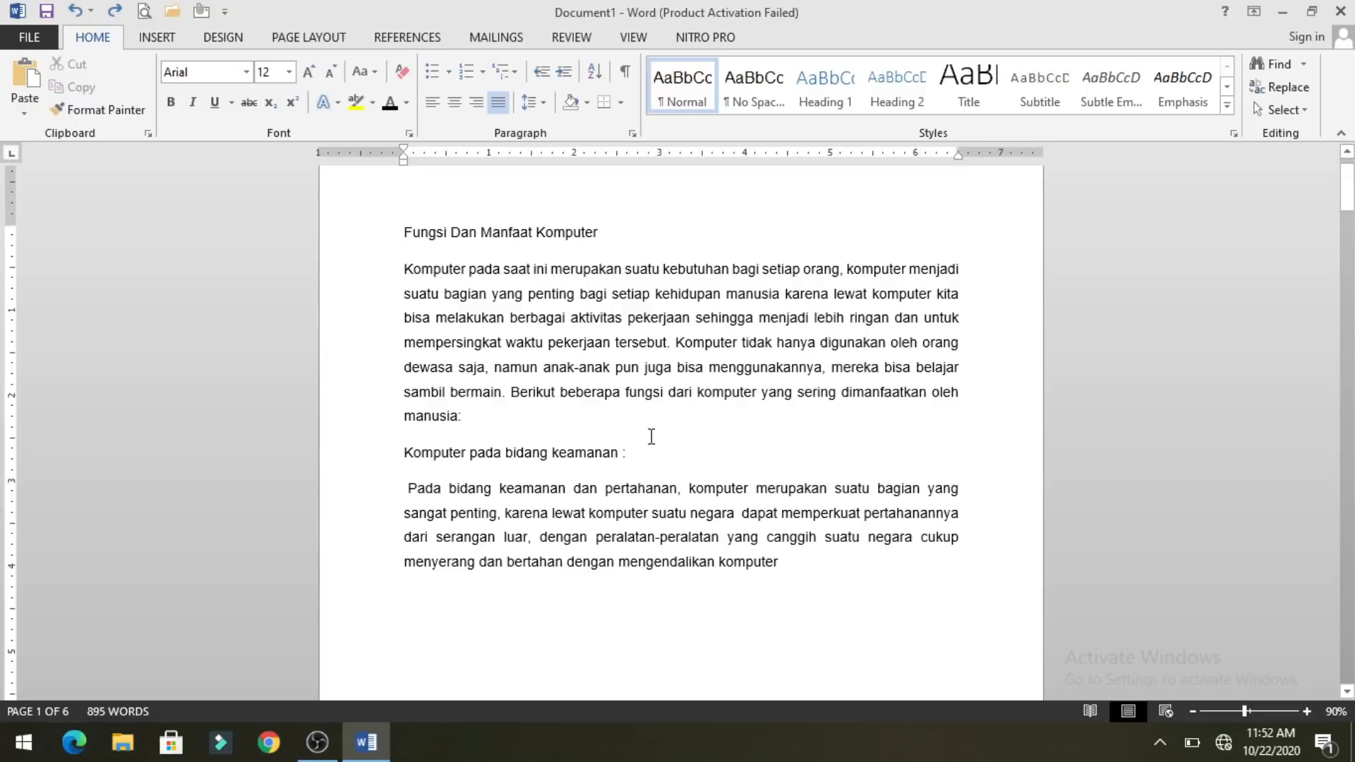
key(F12)
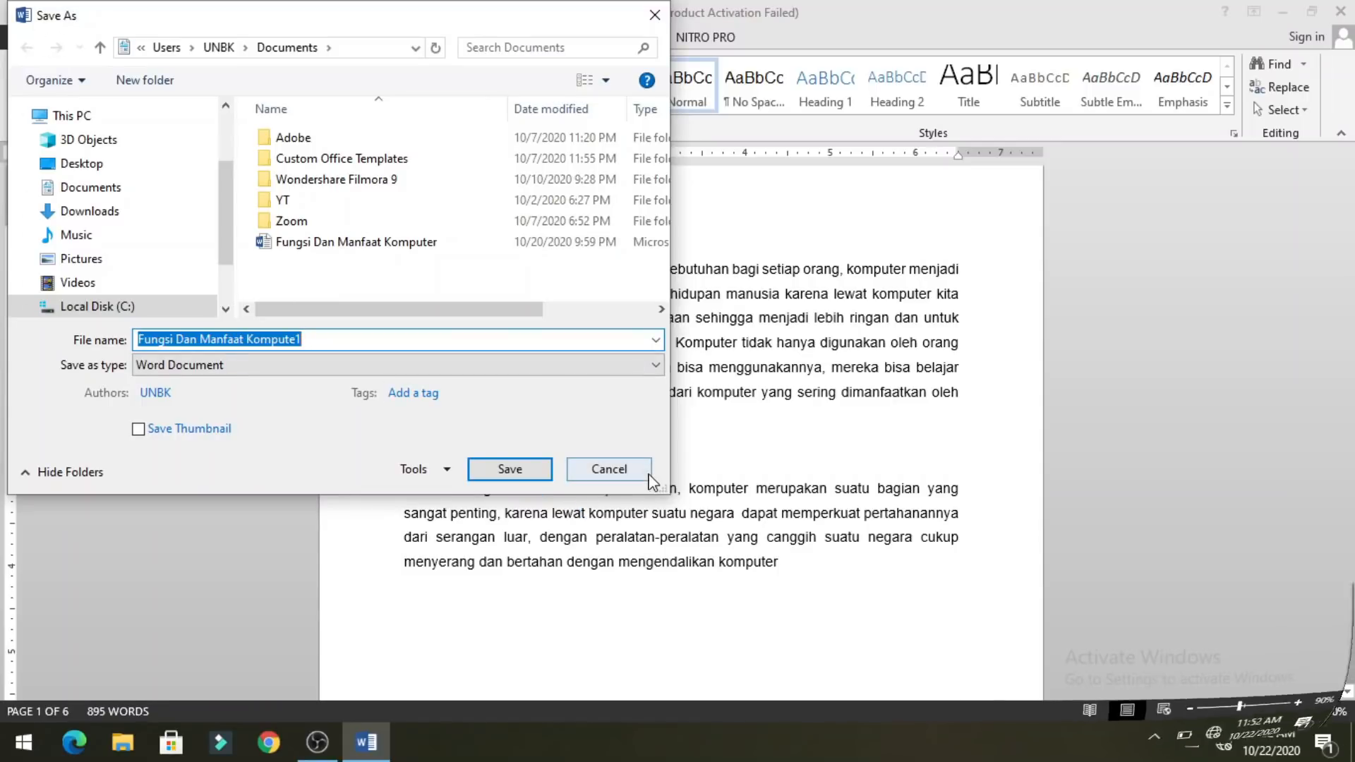
click(611, 471)
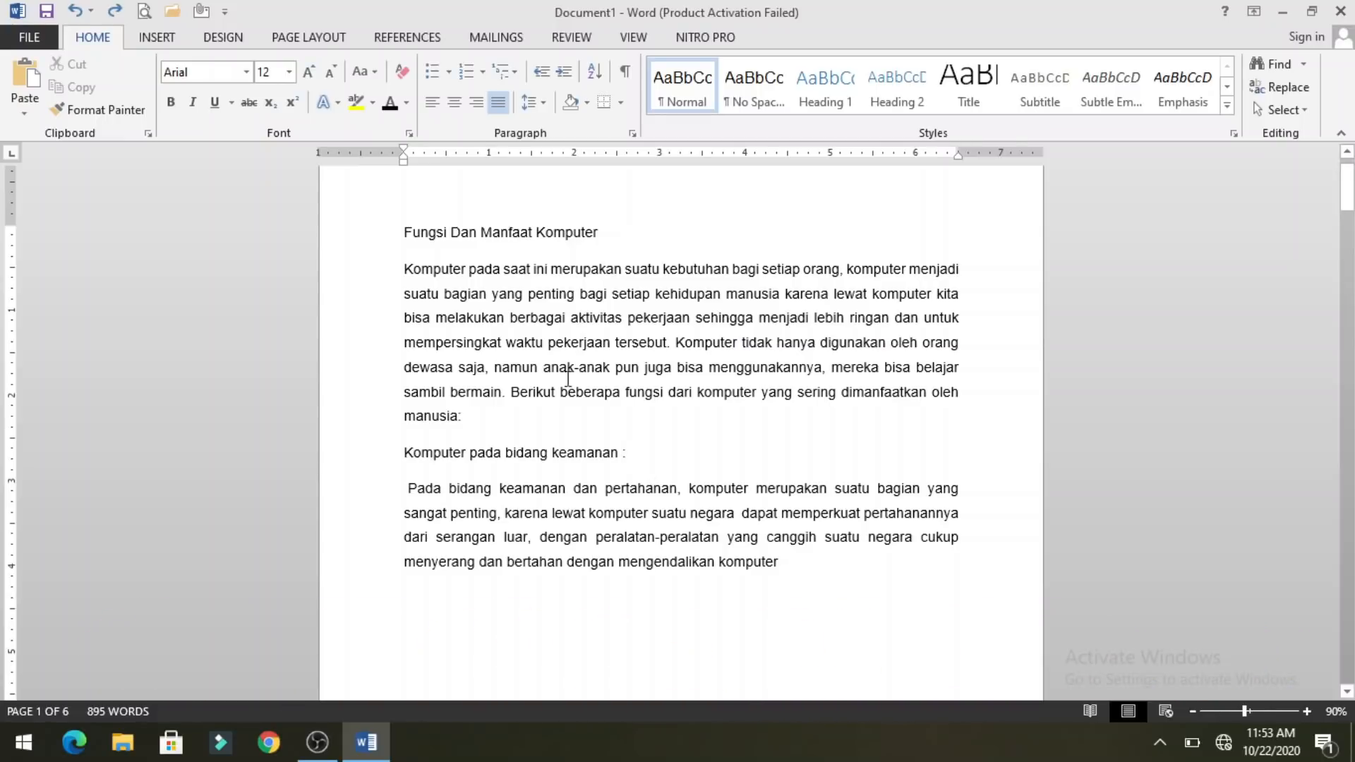
- Give the first body paragraph, which begins "Komputer pada saat ini", a hanging indent of 3.5 inches
drag(400, 265, 475, 425)
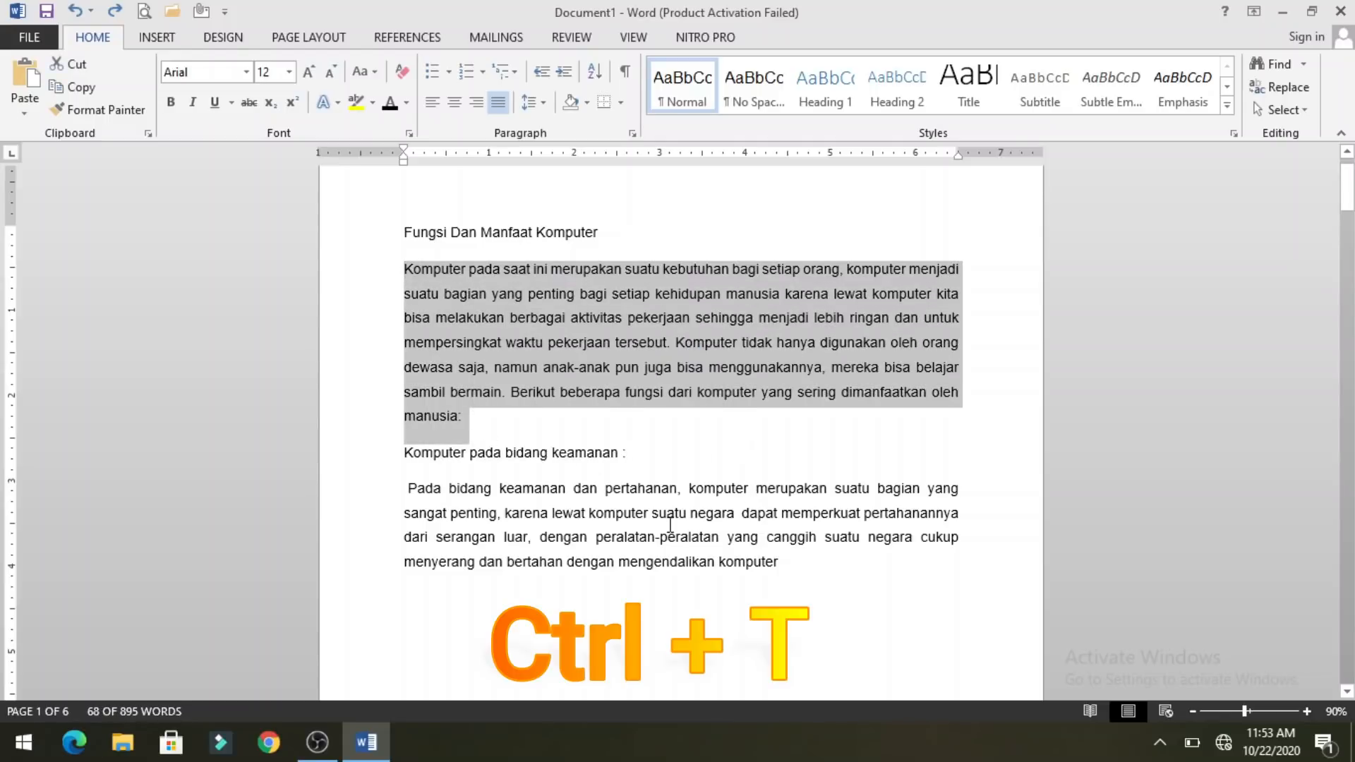
key(ctrl+t)
key(ctrl+t)
key(ctrl+t)
key(ctrl+t)
key(ctrl+t)
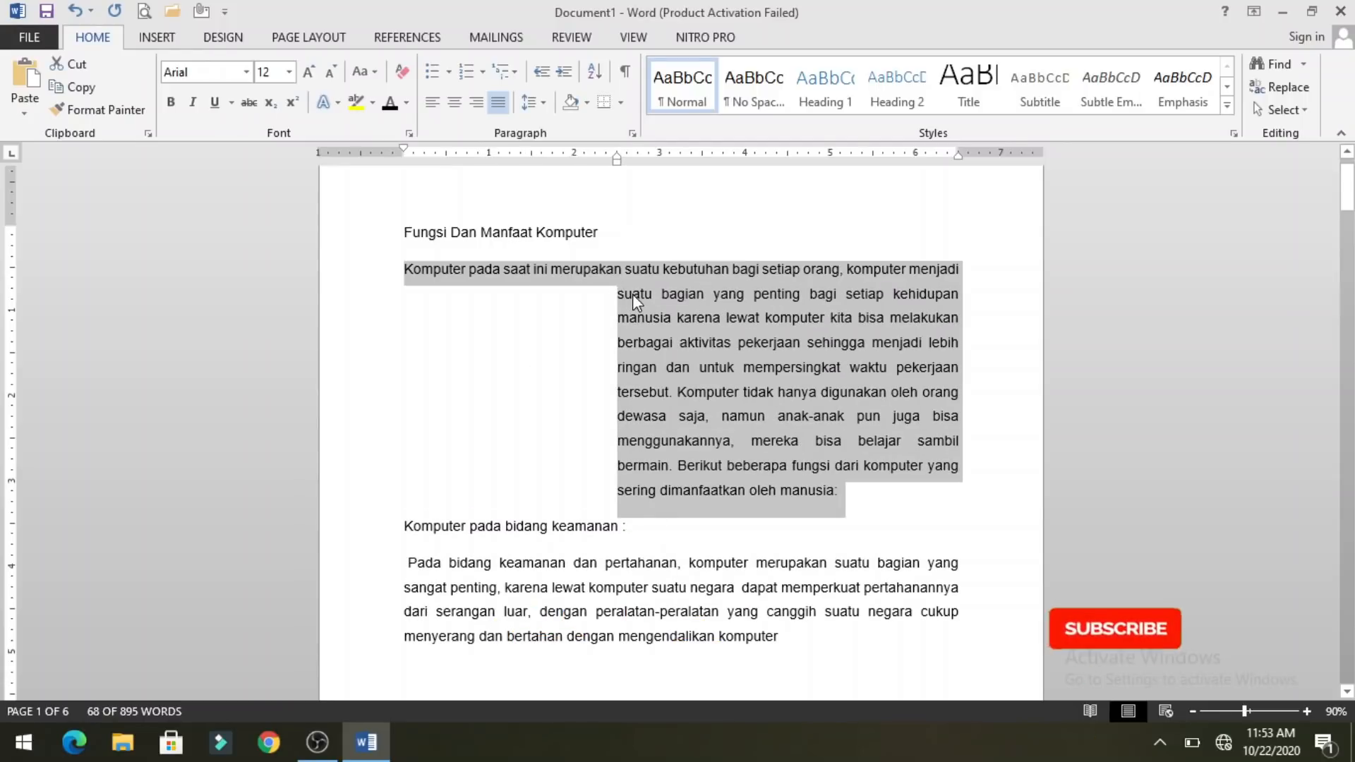
key(ctrl+t)
key(ctrl+t)
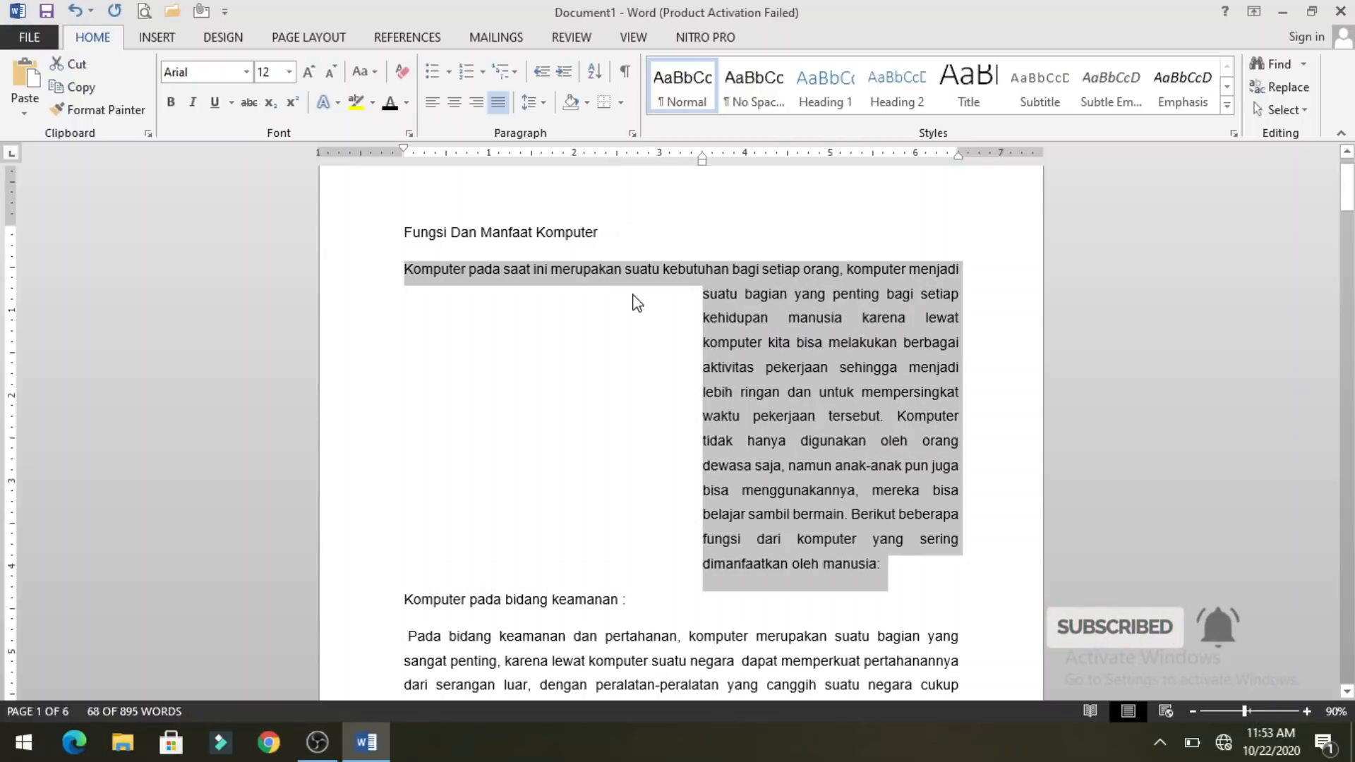
- Reduce the first body paragraph's hanging indent back to the page margin and deselect the text
key(ctrl+shift+t)
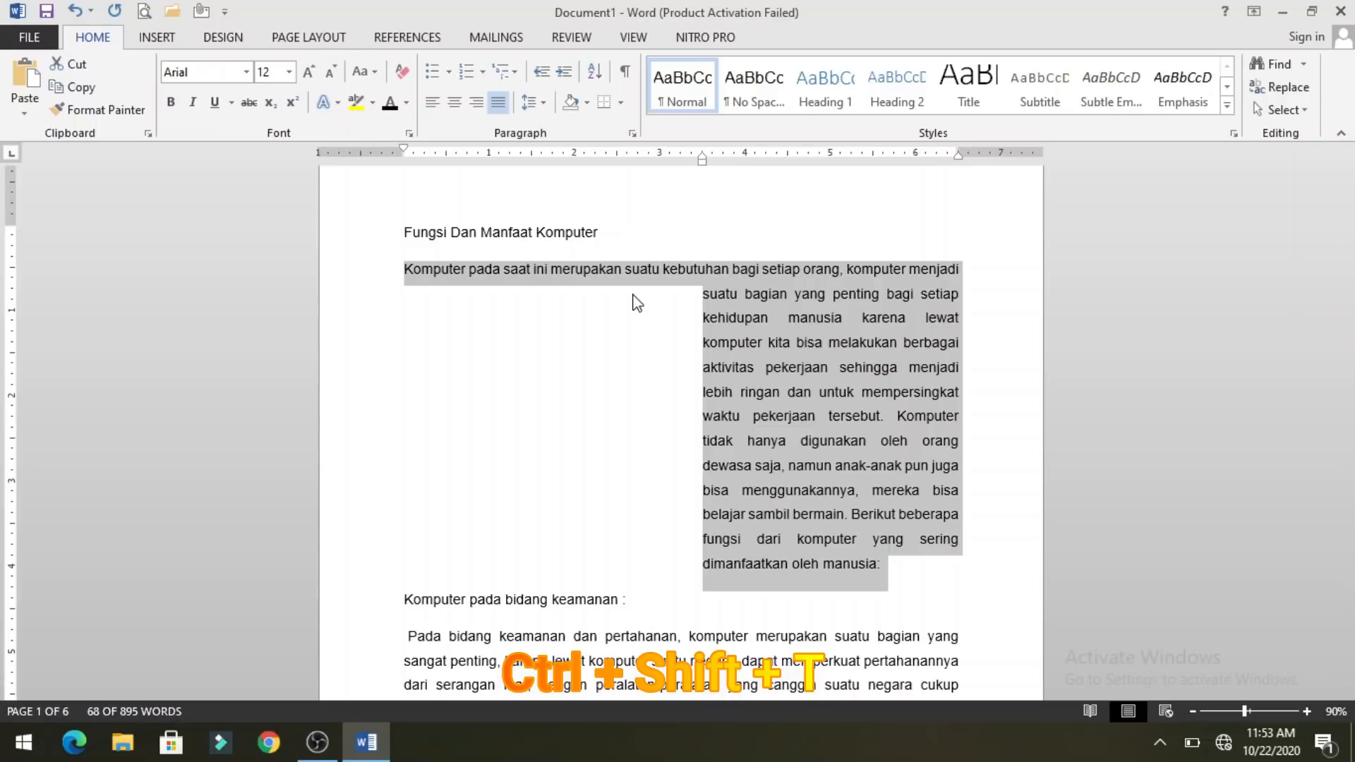
key(ctrl+shift+t)
key(ctrl+shift+t)
key(ctrl+shift+t)
key(ctrl+shift+t)
key(ctrl+shift+t)
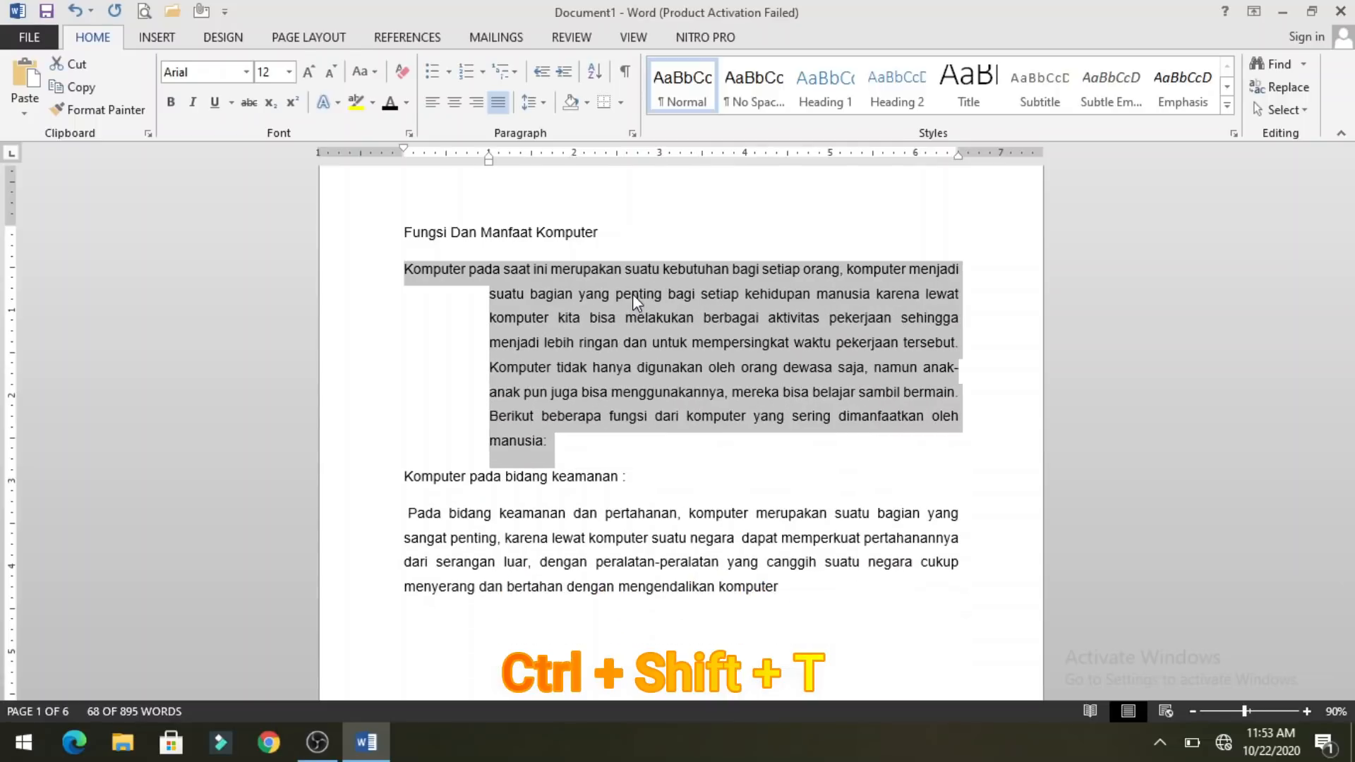
key(ctrl+shift+t)
key(ctrl+shift+t)
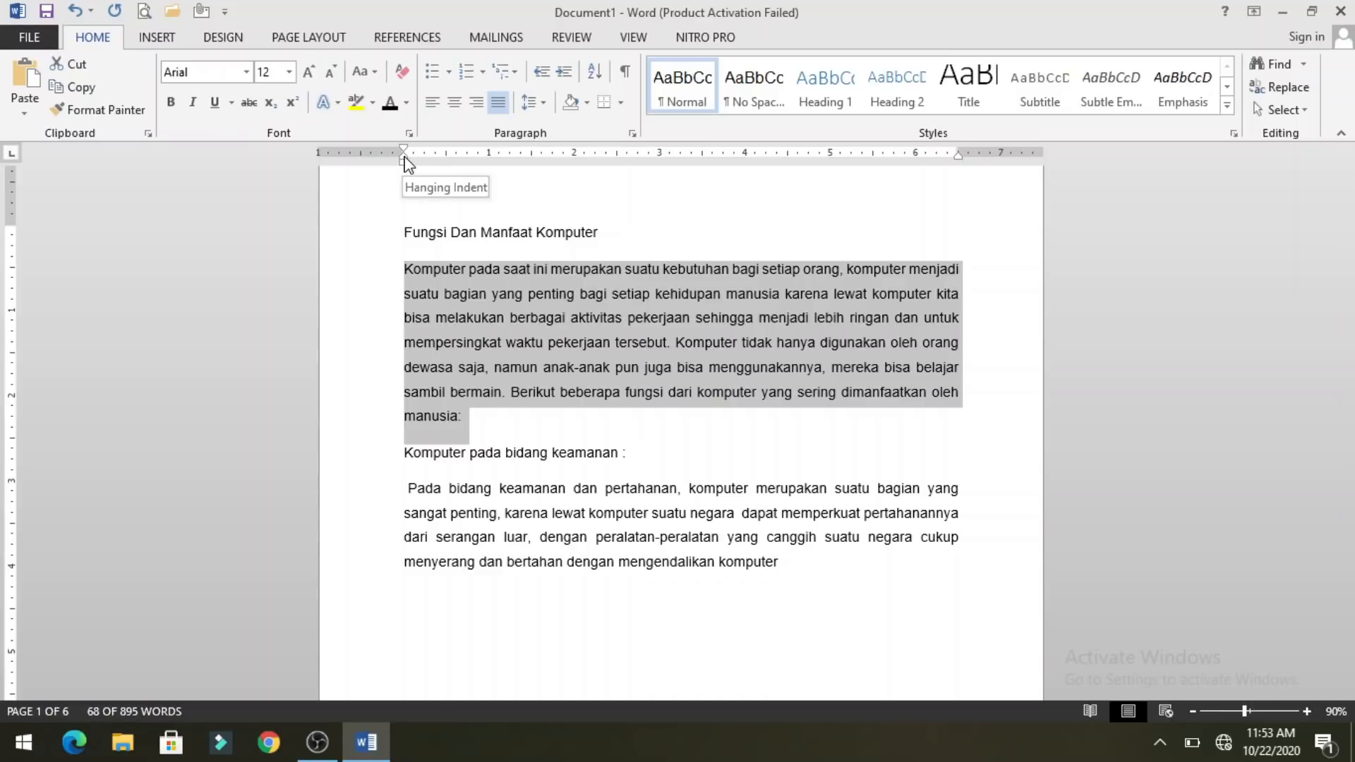
mouse_move(406, 164)
mouse_down()
mouse_move(478, 152)
mouse_move(540, 170)
mouse_move(405, 167)
mouse_up()
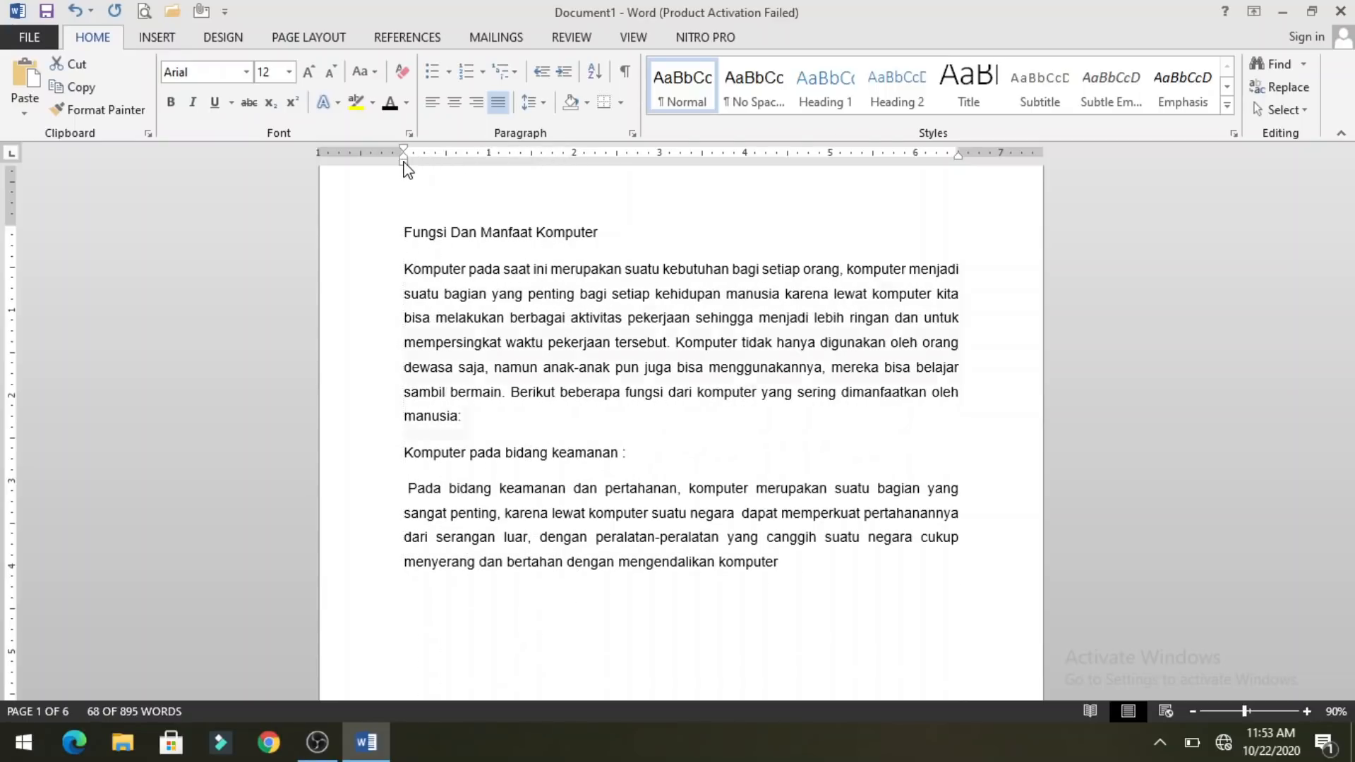
key(ctrl+z)
click(505, 422)
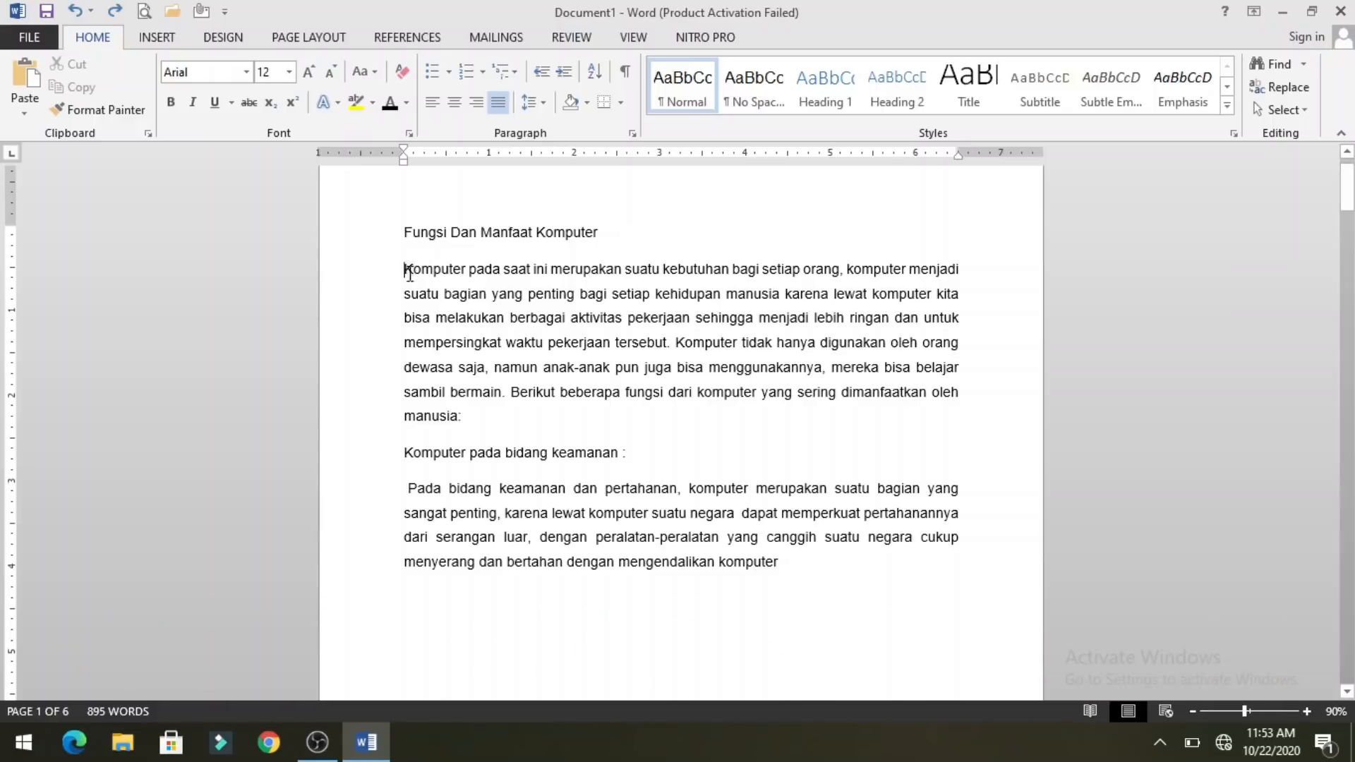
- Underline the beginning of the first body paragraph, up to "mempersingkat waktu"
drag(409, 274, 532, 353)
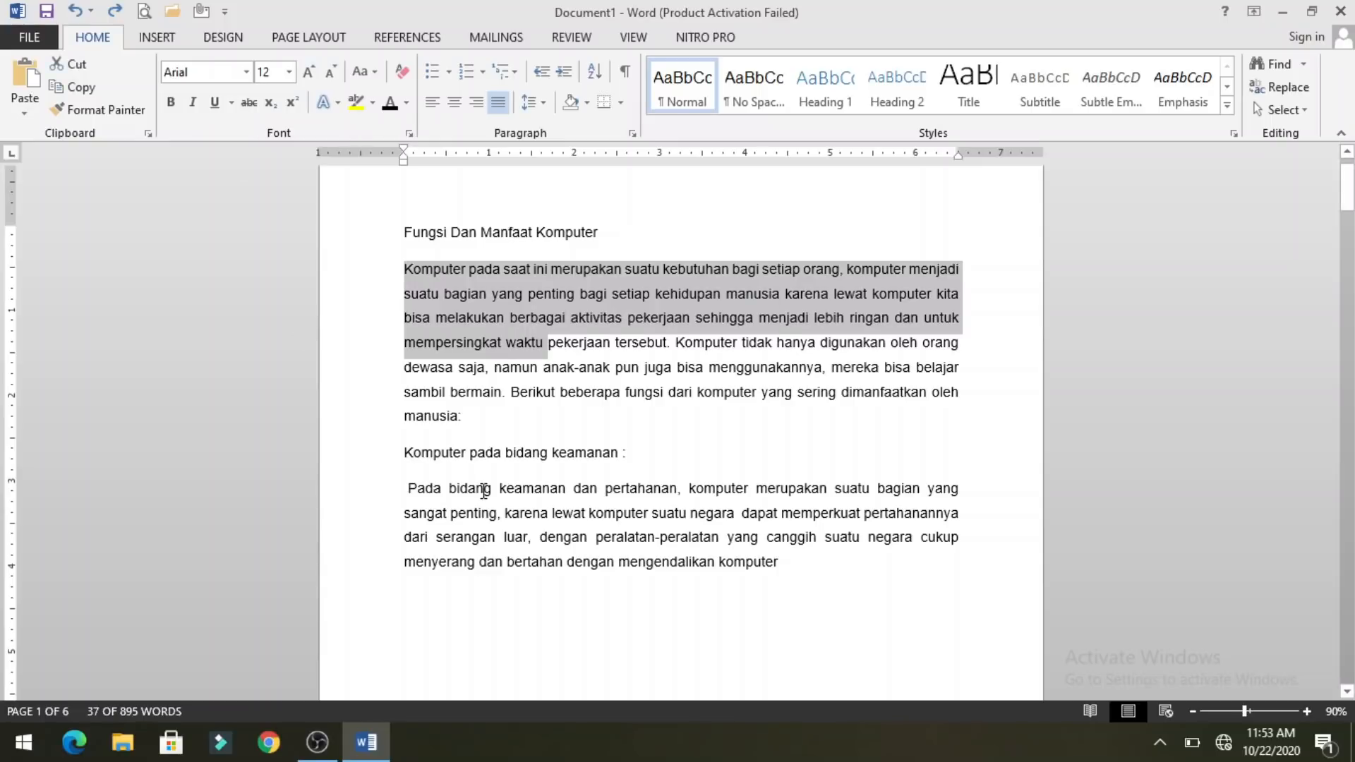
key(ctrl+u)
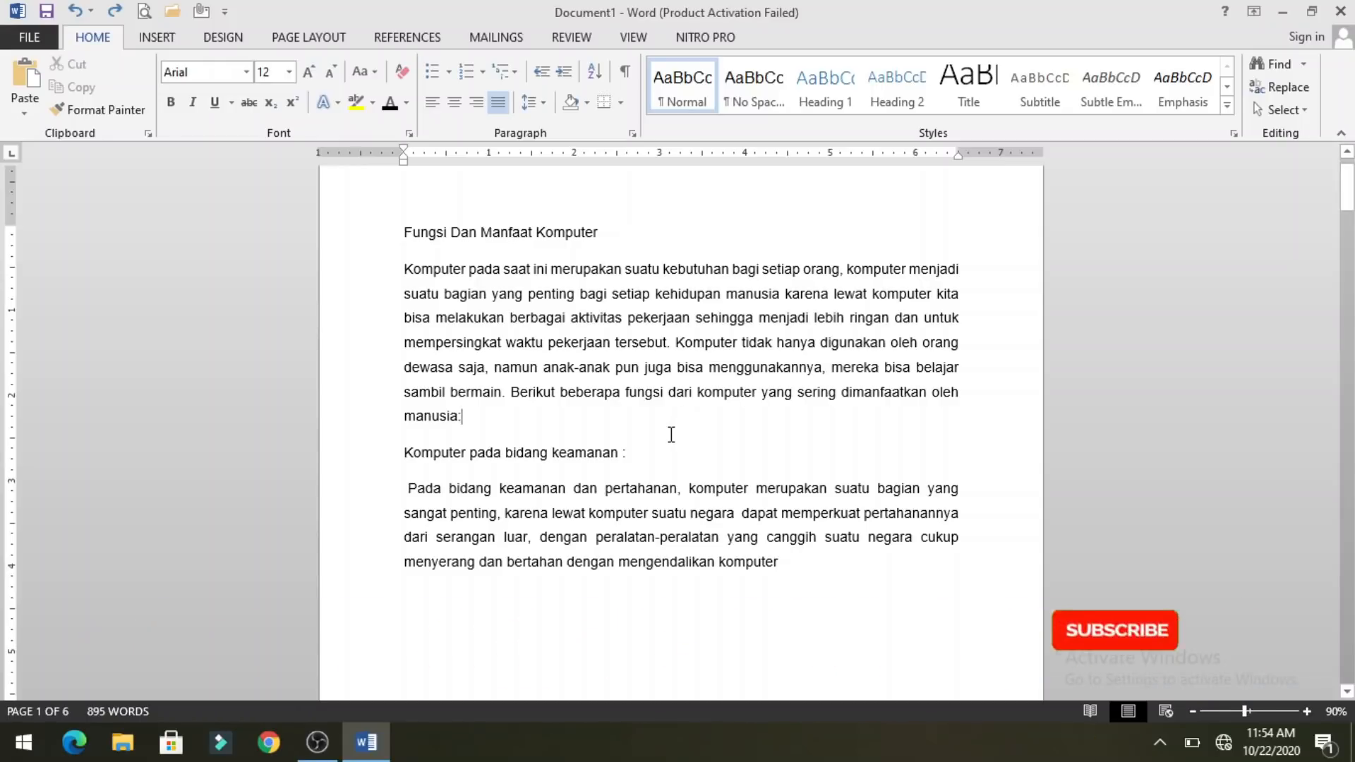
- Copy the title "Fungsi Dan Manfaat Komputer" and paste it on a new line after the paragraph ending "mengendalikan komputer"
scroll(671, 434, down, 1)
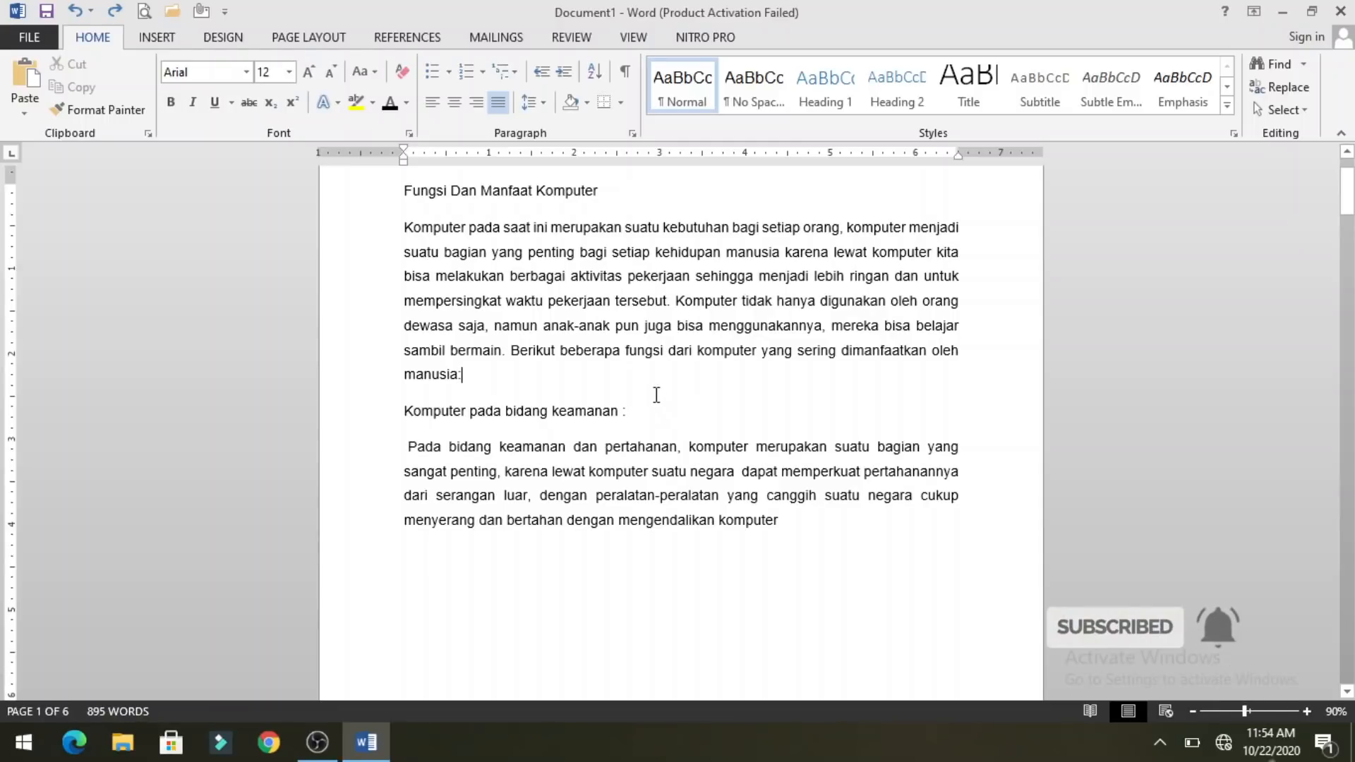
scroll(574, 351, up, 1)
drag(400, 230, 608, 247)
key(ctrl+c)
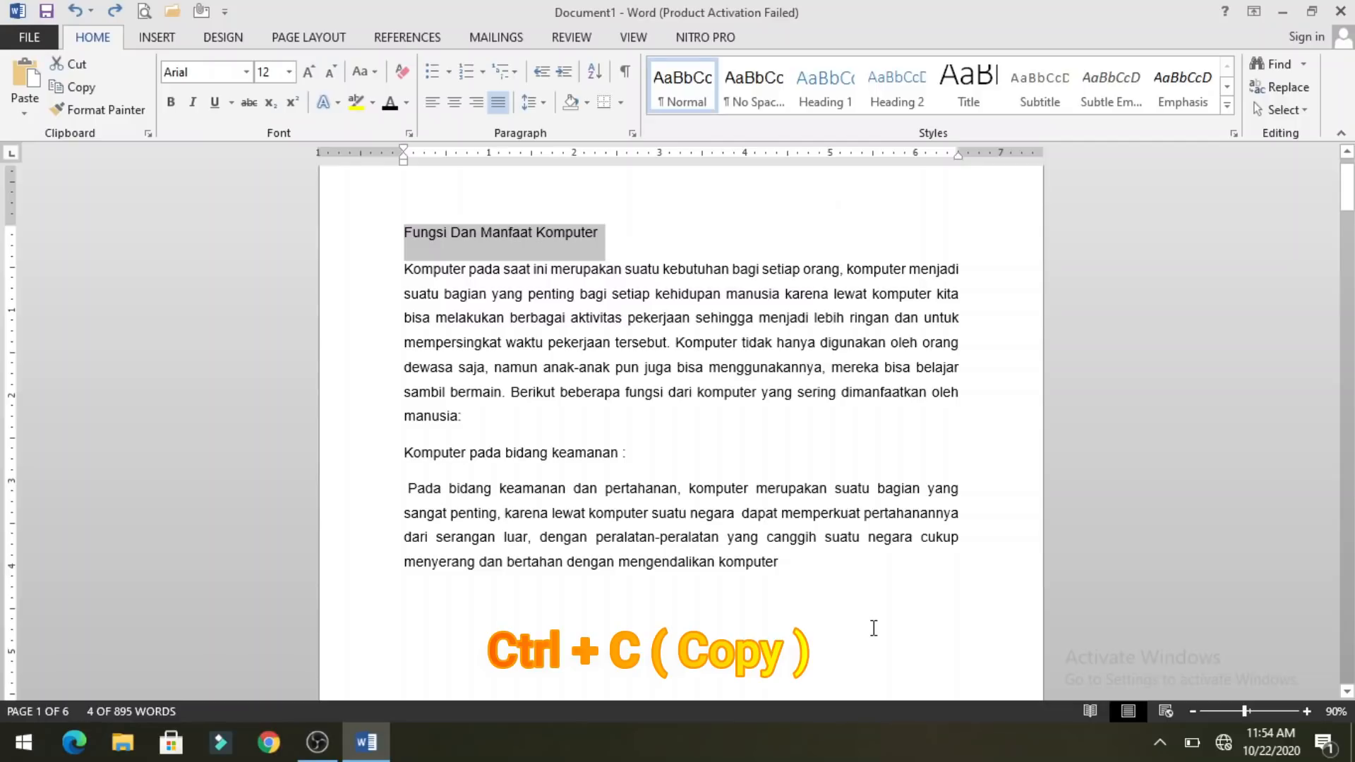
scroll(815, 639, down, 2)
click(833, 487)
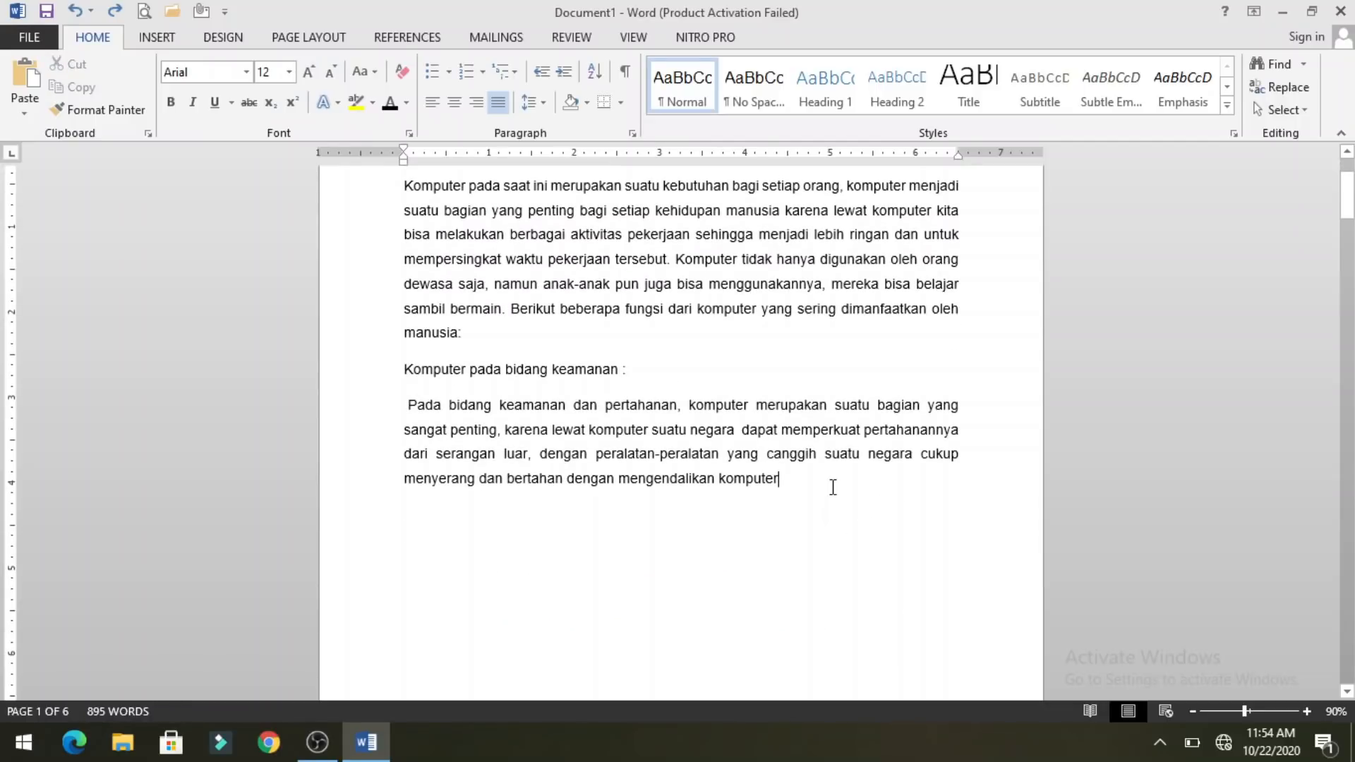
key(Return)
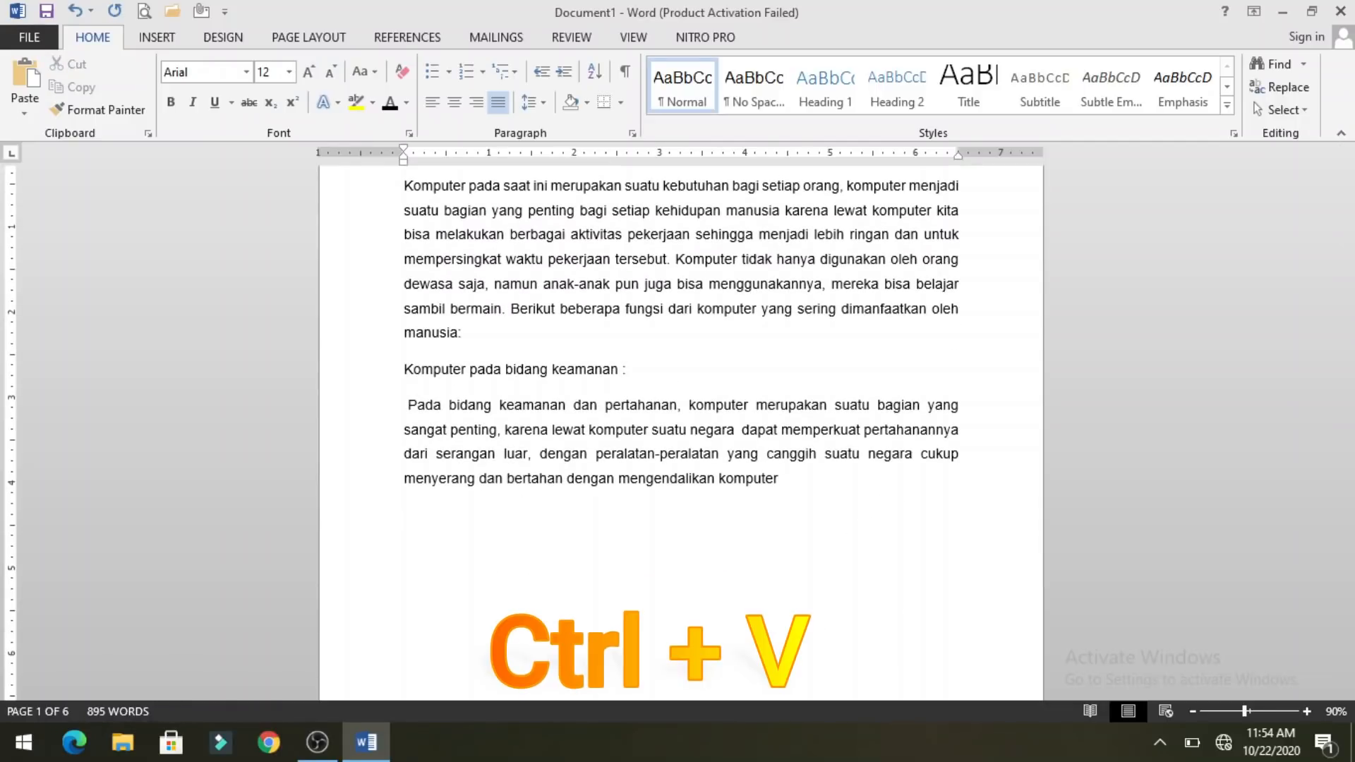
key(ctrl+v)
scroll(832, 487, up, 2)
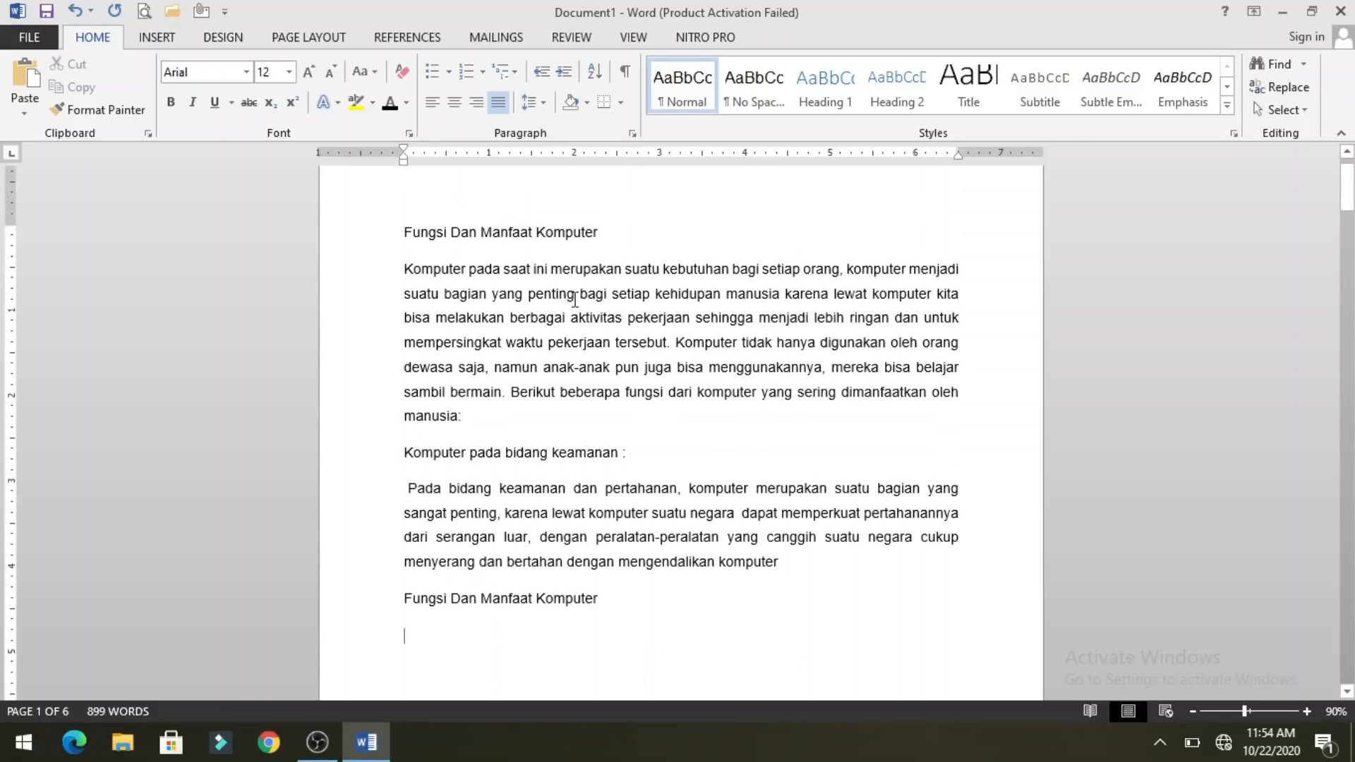
- Cut the first body paragraph and paste it on a new line below the copied title
click(405, 270)
drag(405, 270, 485, 422)
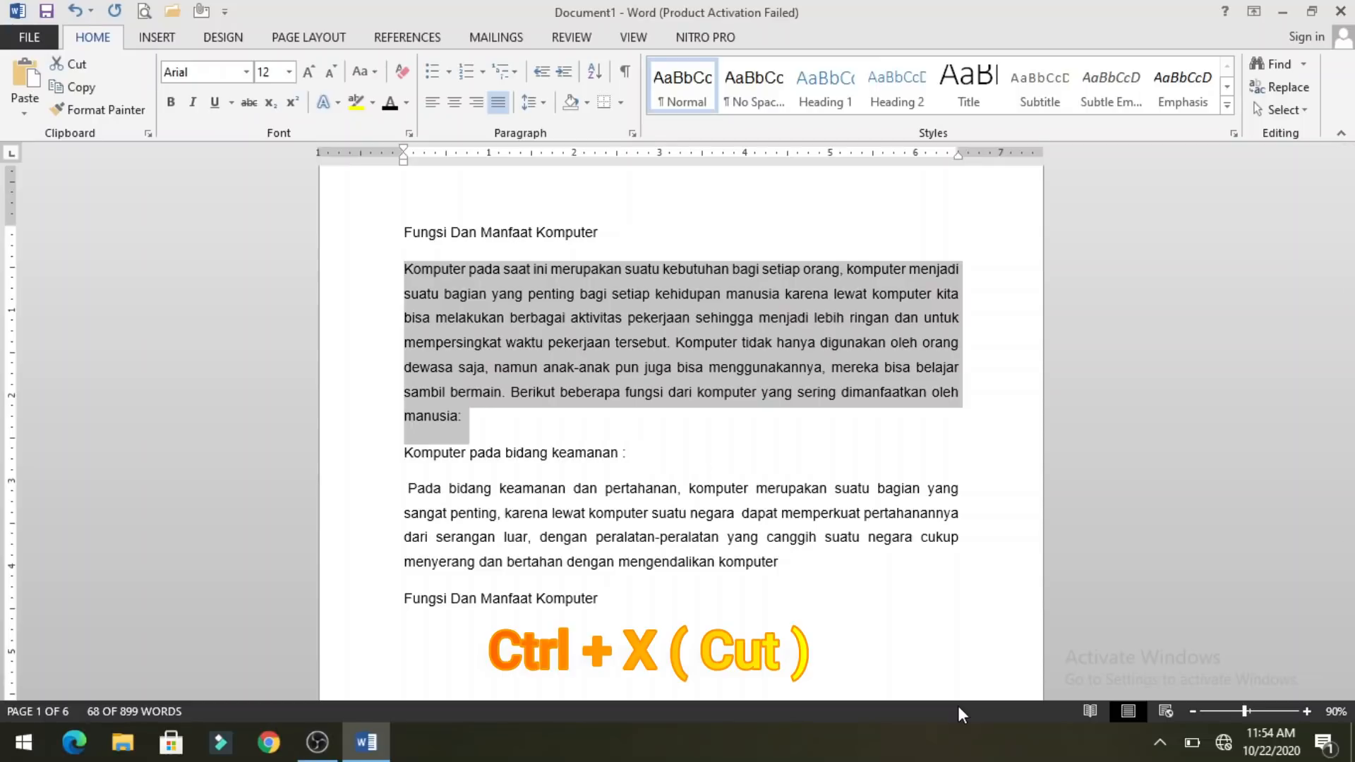
key(ctrl+x)
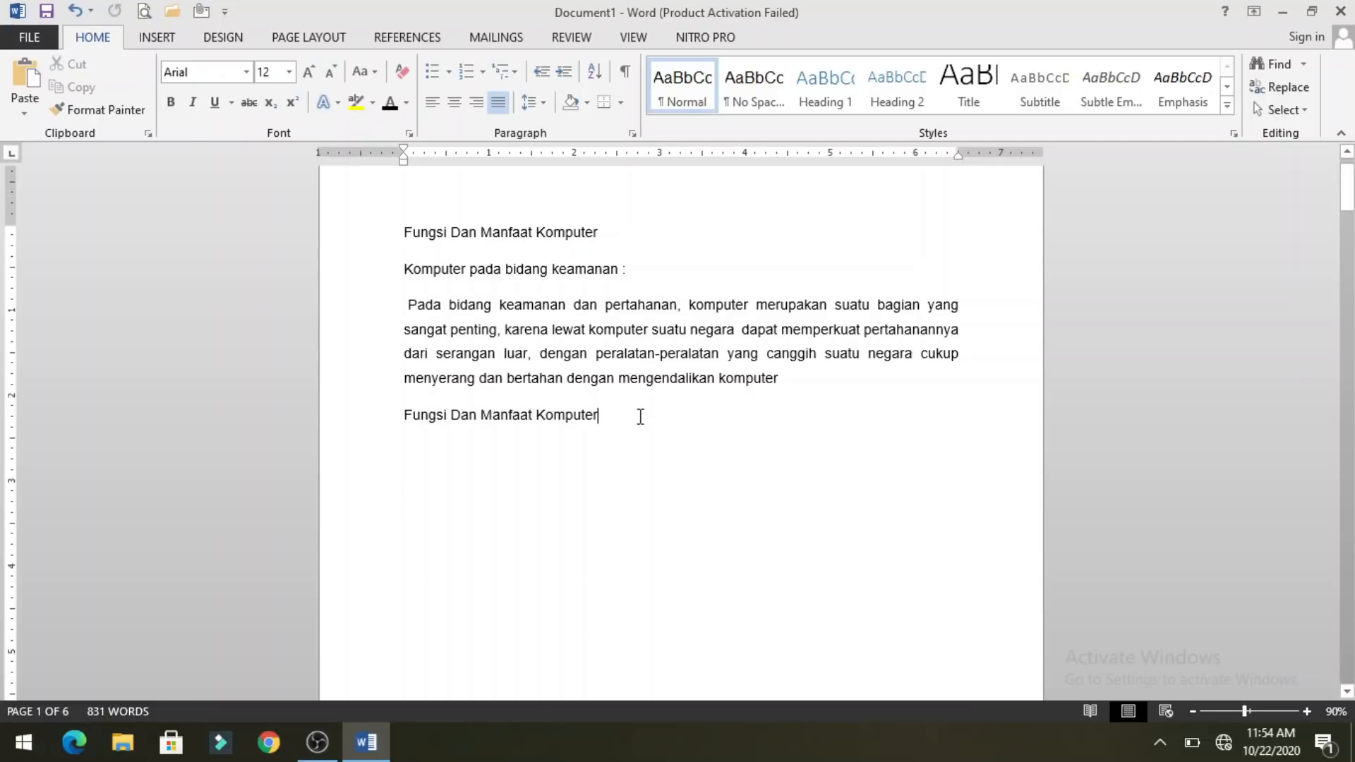
key(Return)
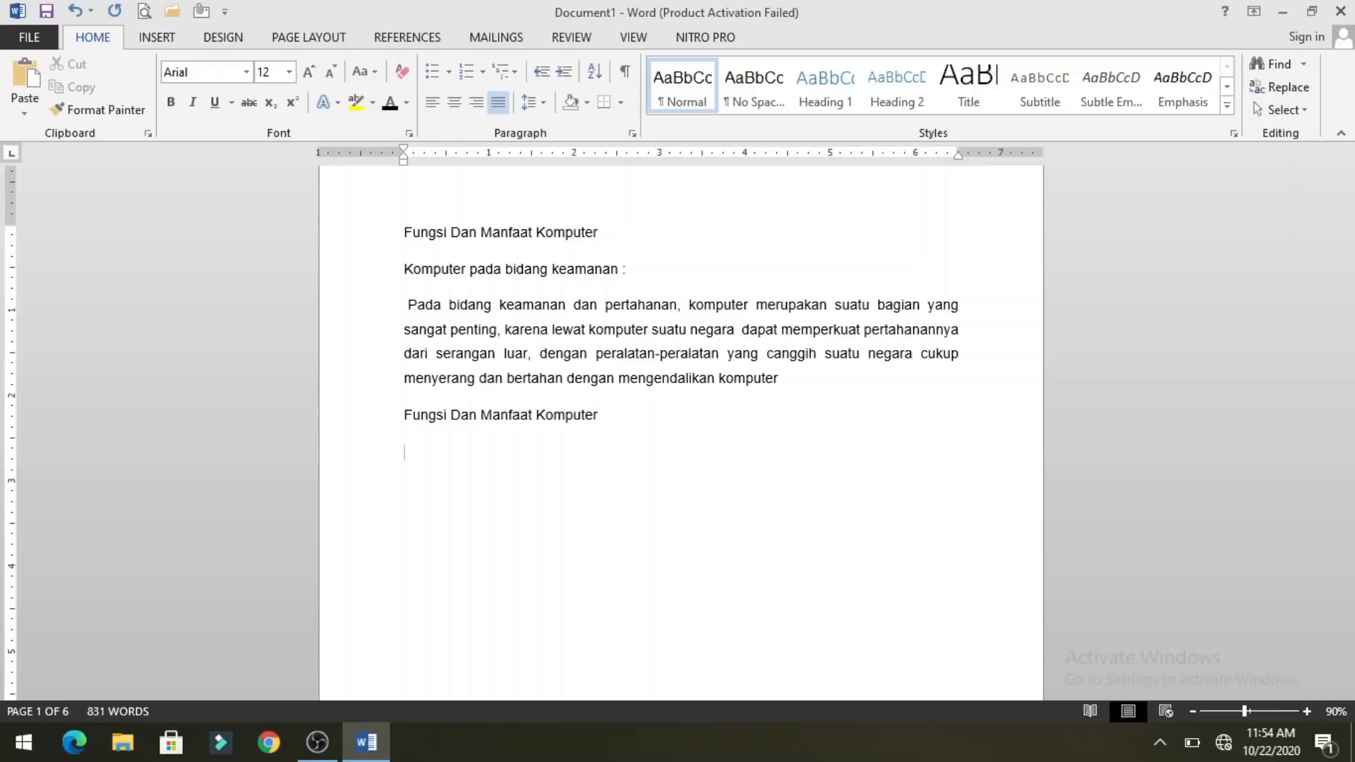
key(ctrl+v)
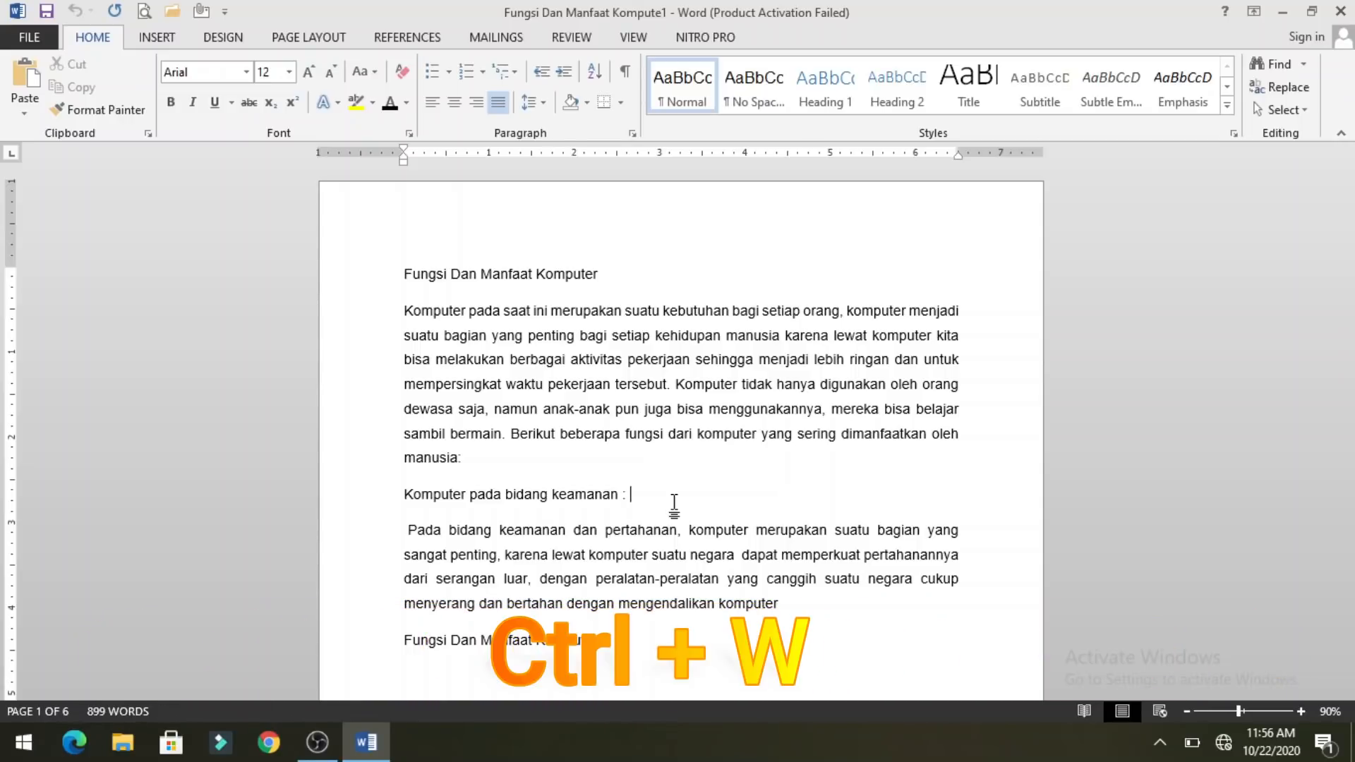
- Close the document "Fungsi Dan Manfaat Kompute1"
key(ctrl+w)
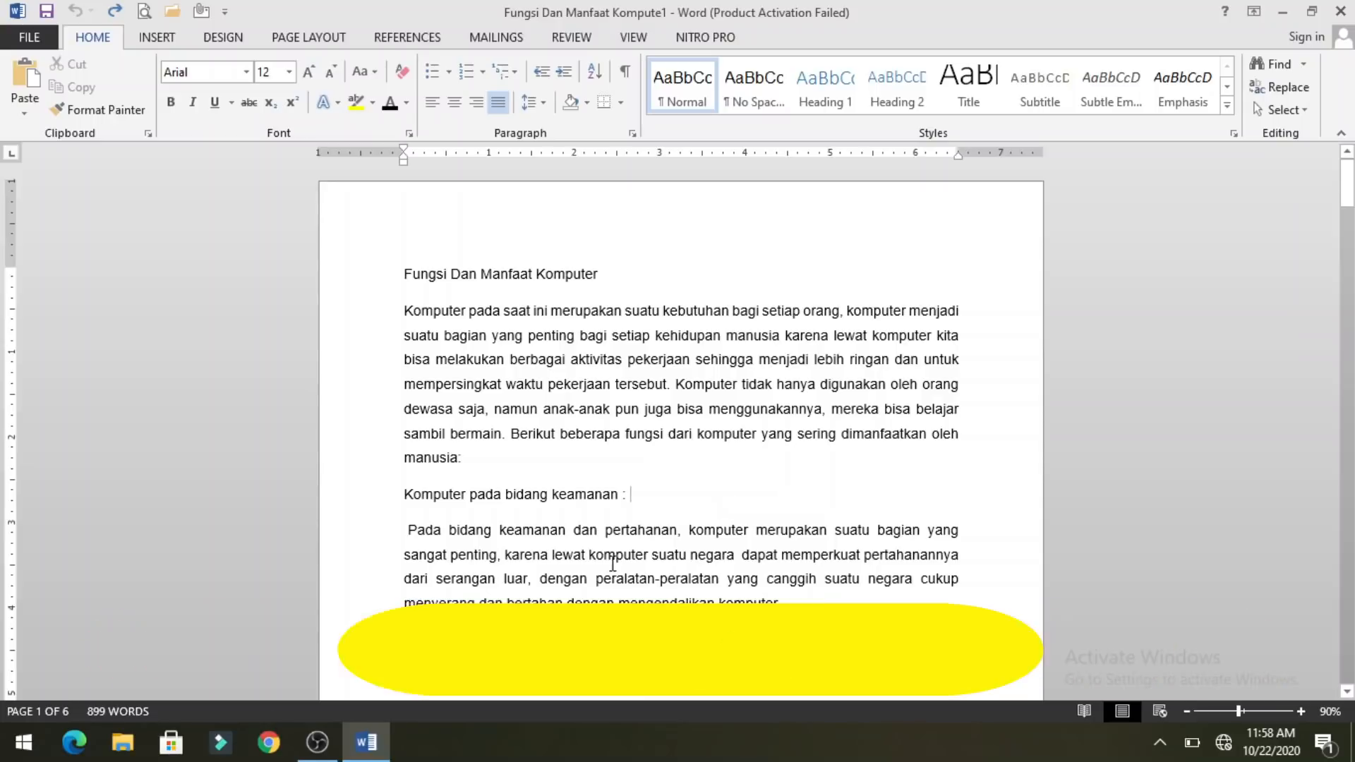
- Move the paragraph beginning "Komputer pada saat ini" to a new line beneath the second "Fungsi Dan Manfaat Komputer" title
drag(405, 308, 474, 464)
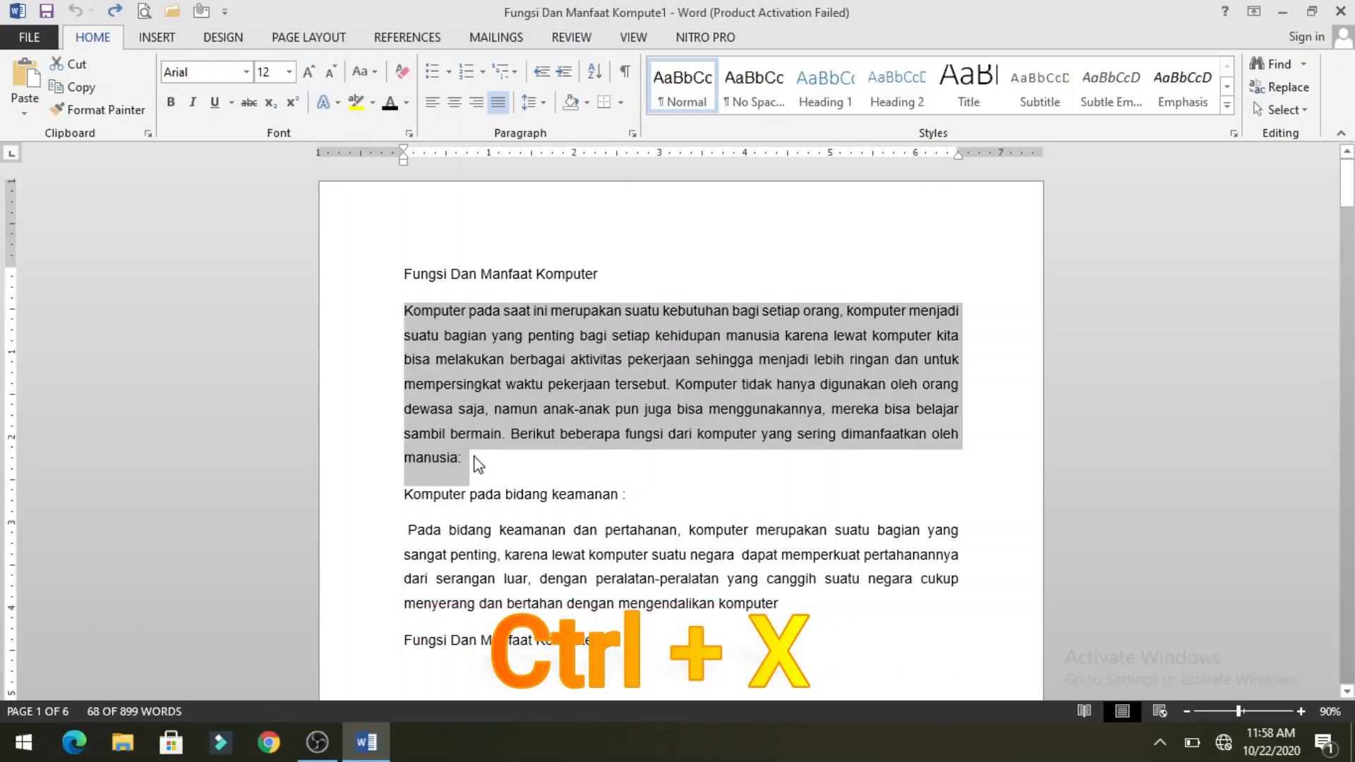
key(ctrl+x)
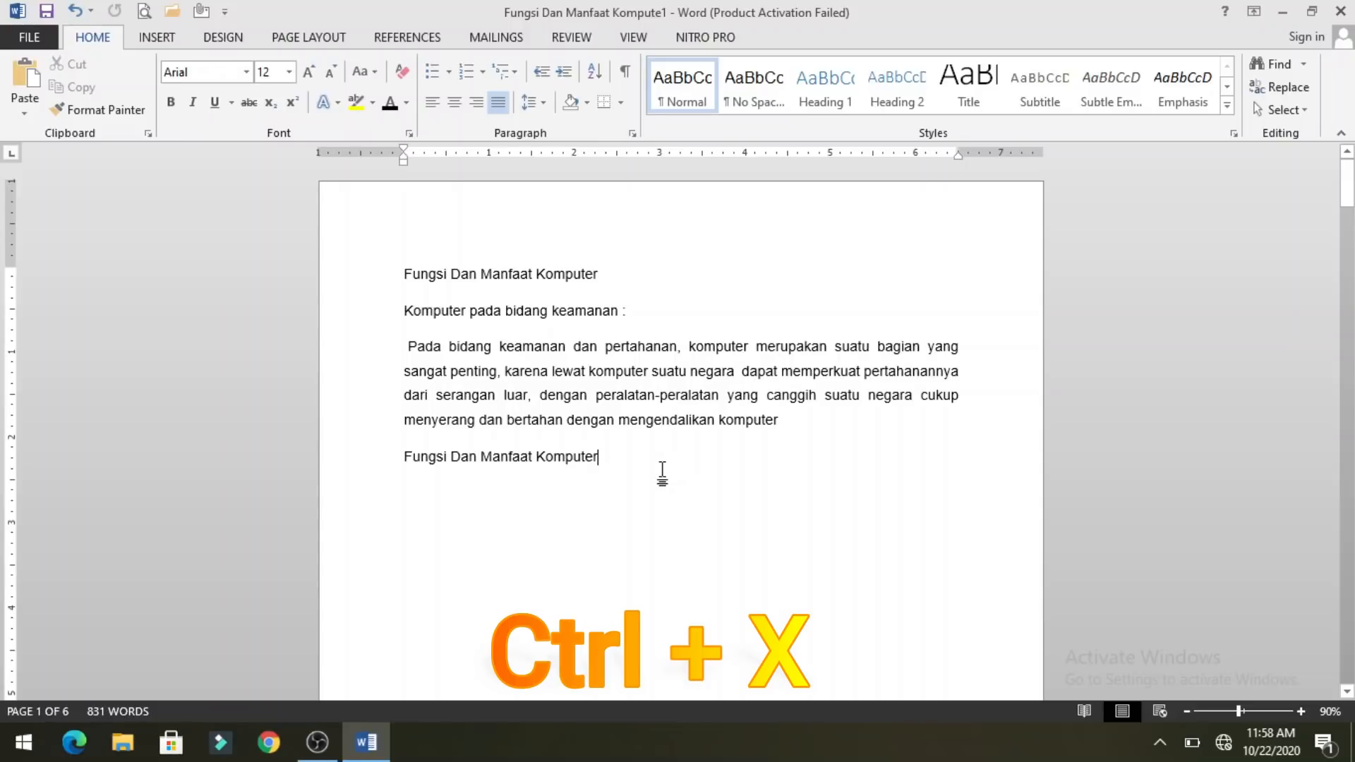
click(662, 471)
key(Return)
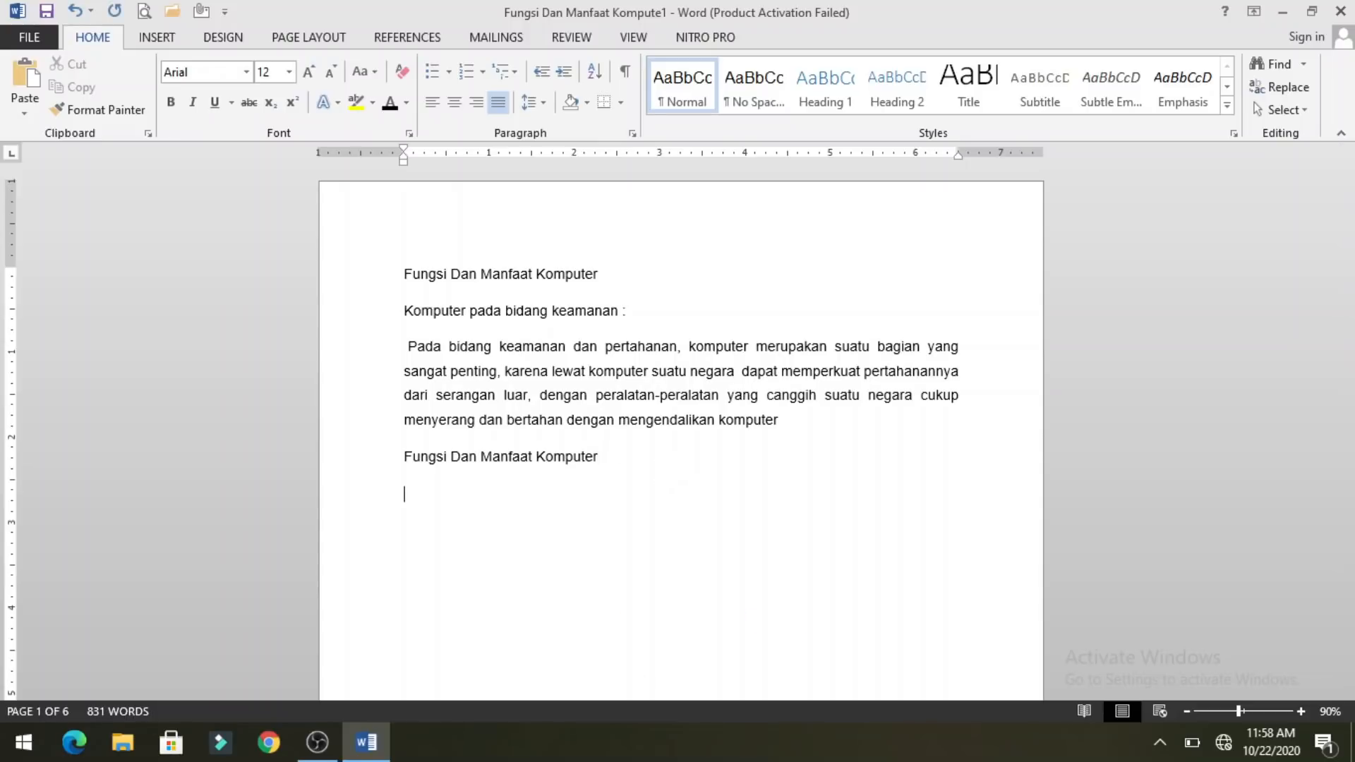
key(ctrl+v)
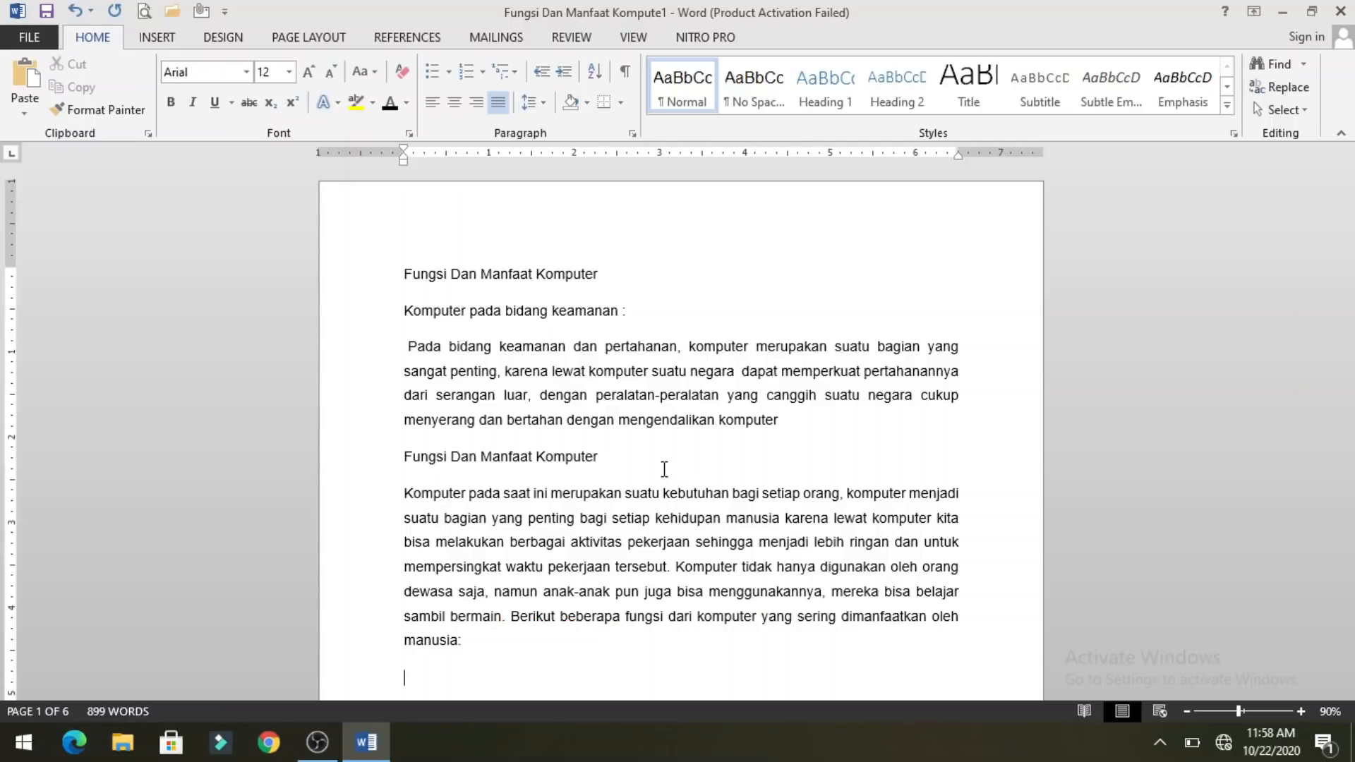
- Cut the top title and the "Komputer pada bidang keamanan :" line and paste them after the paragraph ending "manusia:"
drag(395, 273, 672, 331)
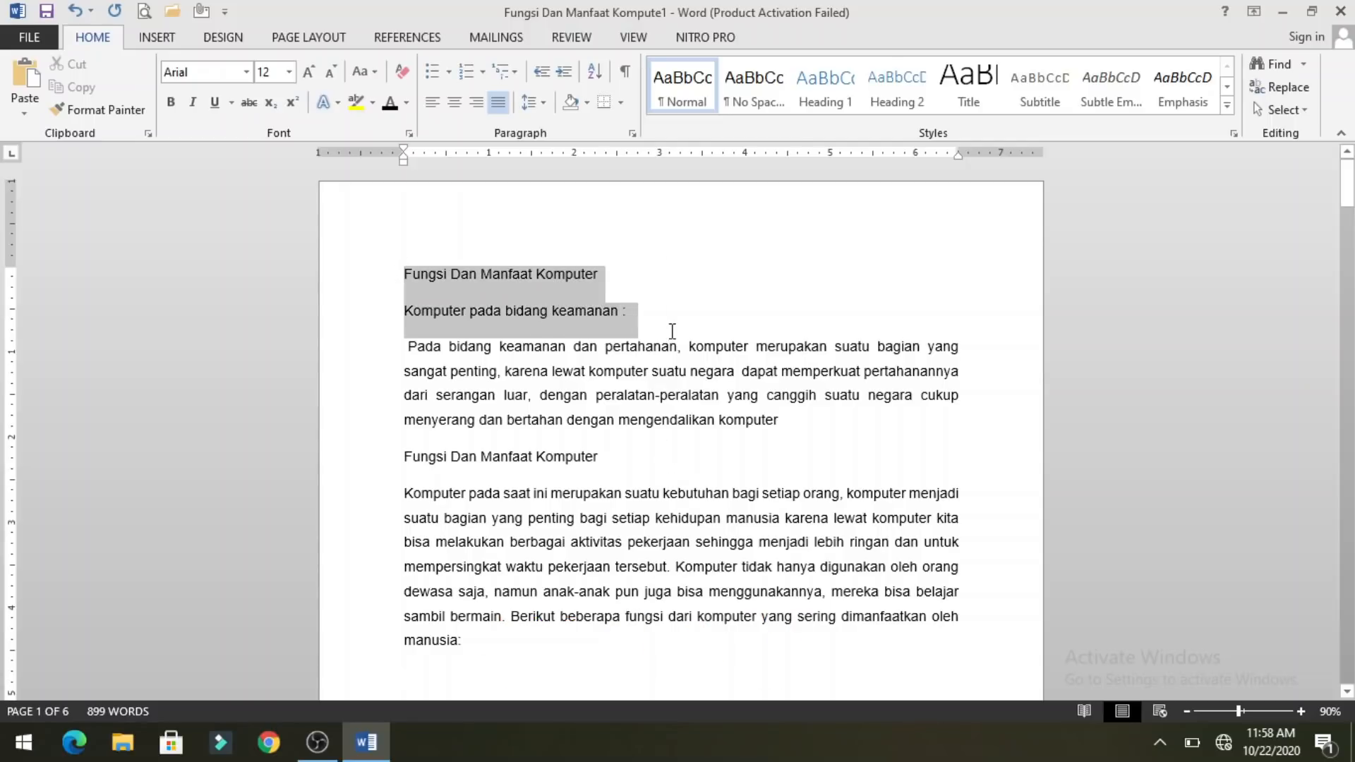
key(ctrl+x)
scroll(526, 486, down, 1)
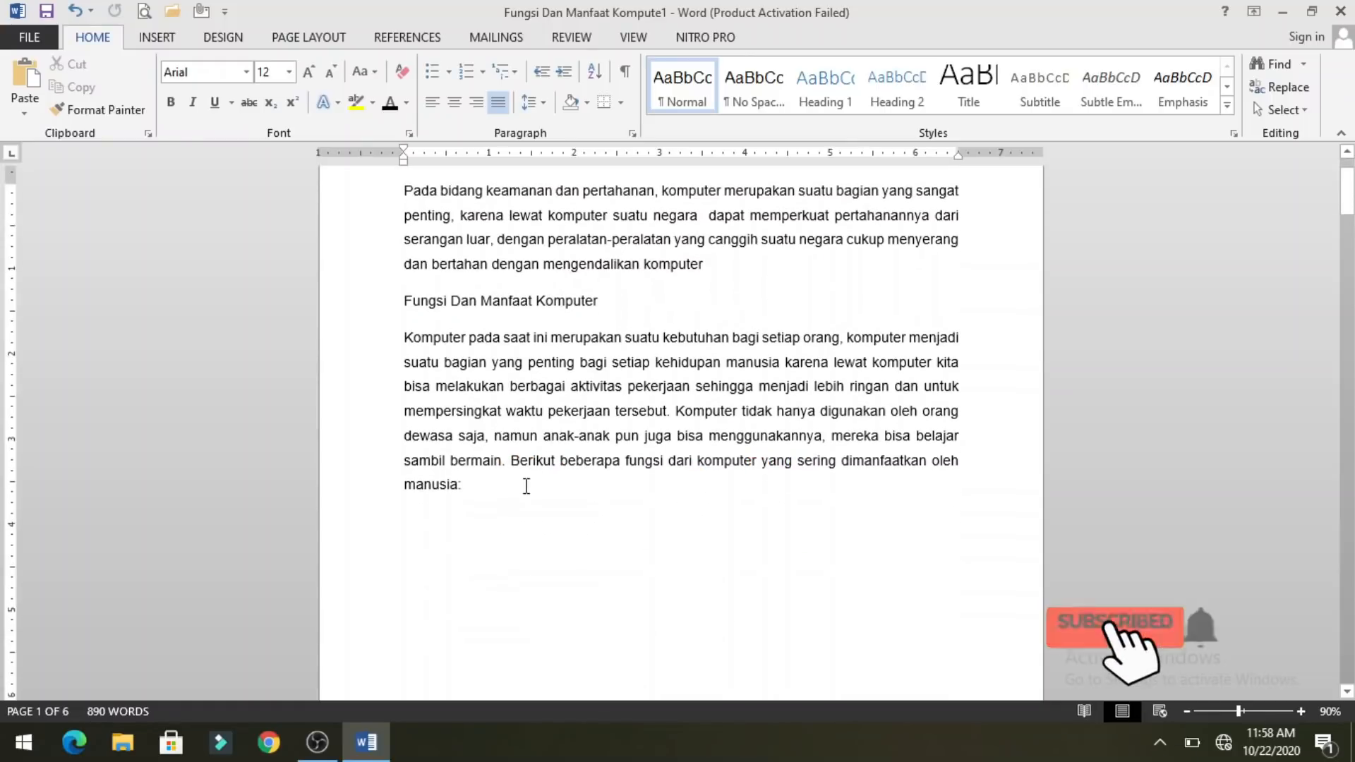
key(Return)
key(ctrl+v)
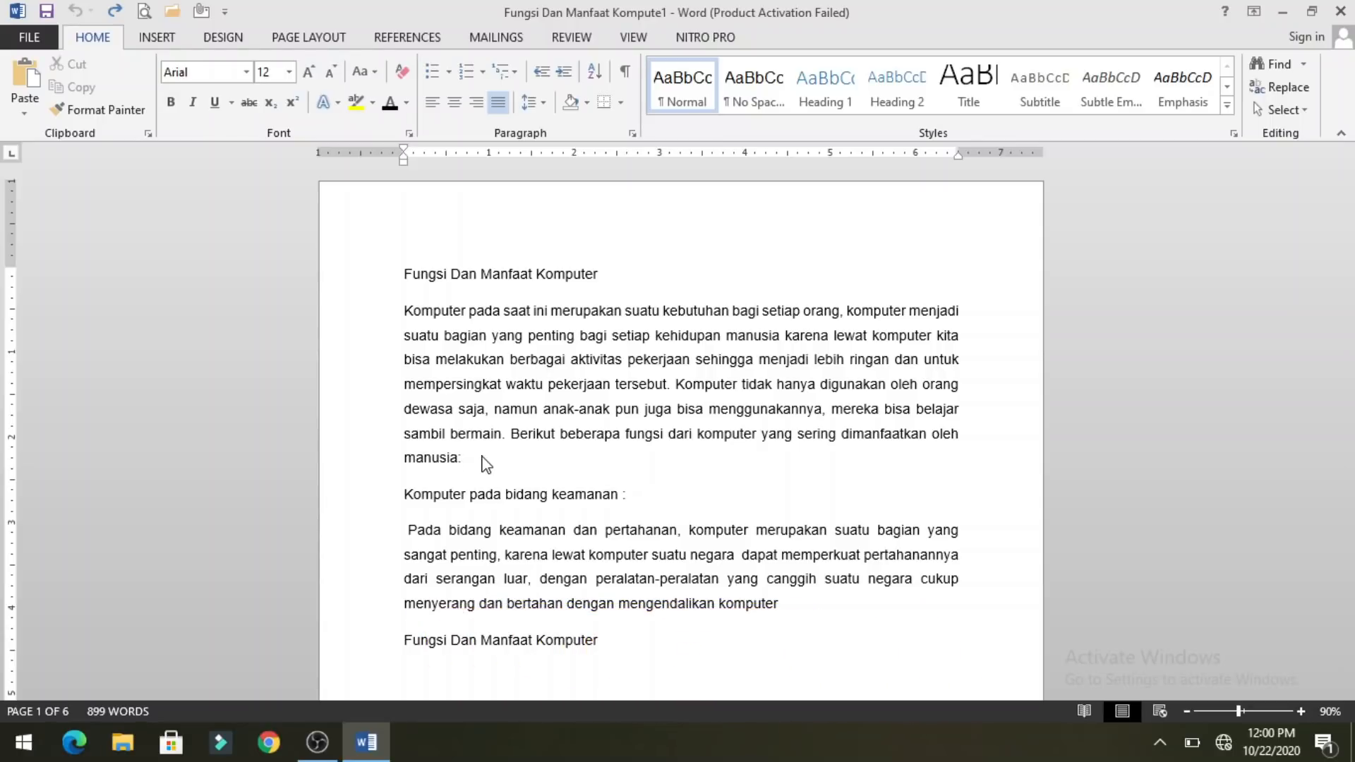
- Delete the first body paragraph, which begins "Komputer pada saat ini", undoing and redoing the deletion once
drag(402, 310, 476, 453)
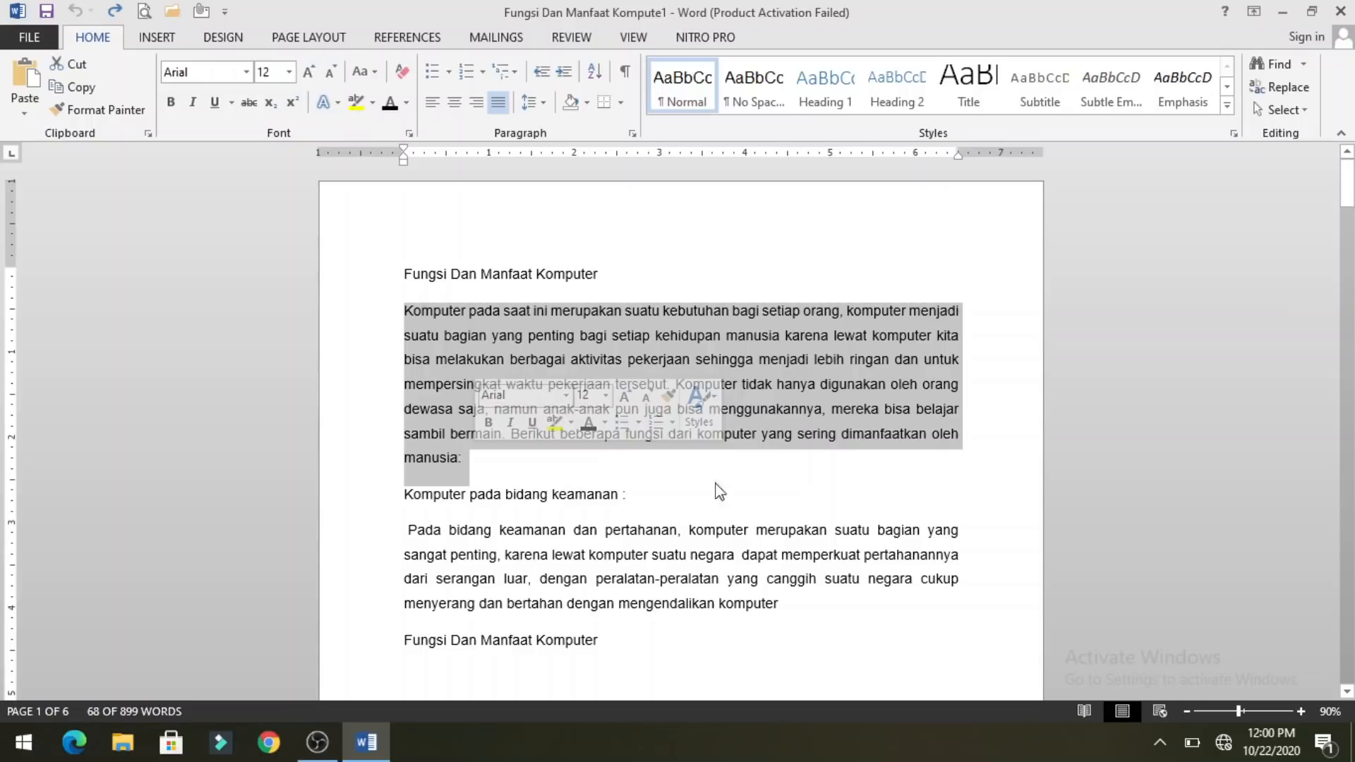
key(Delete)
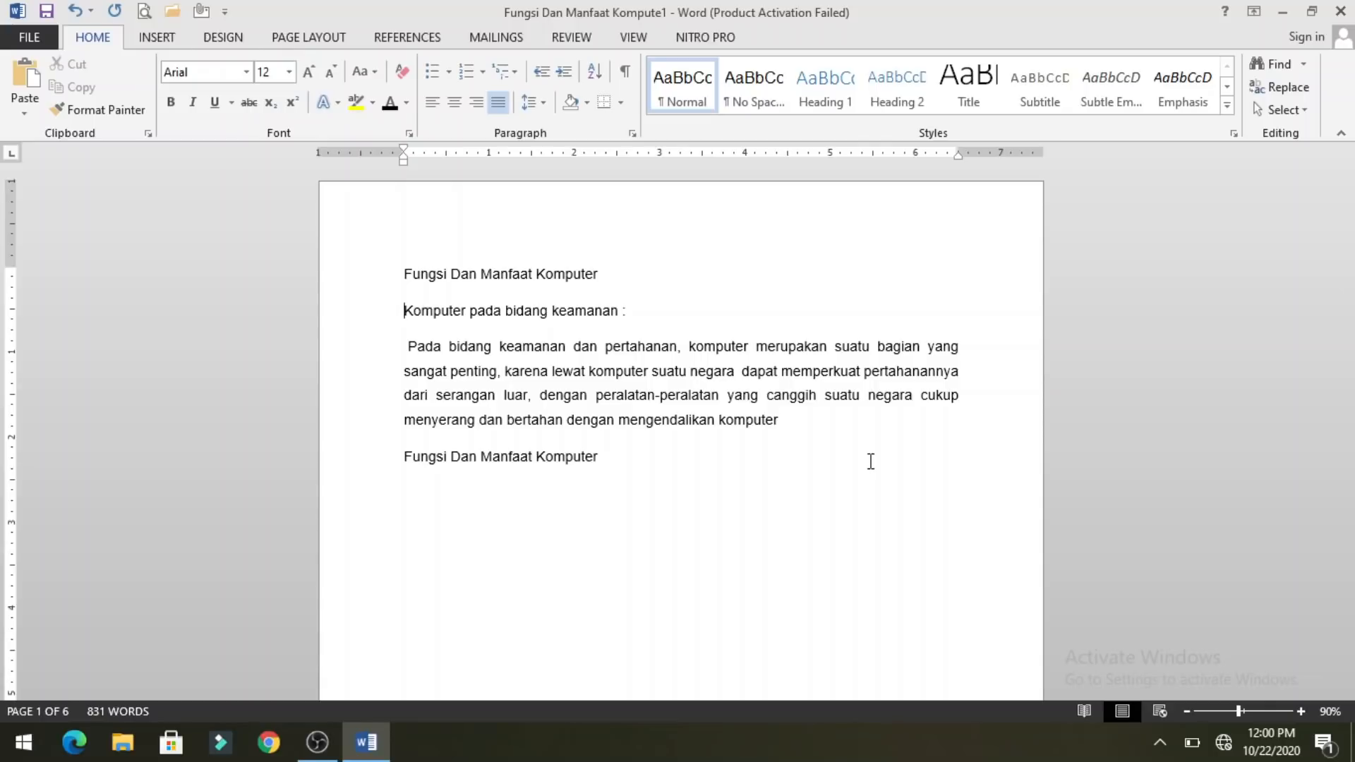
key(ctrl+z)
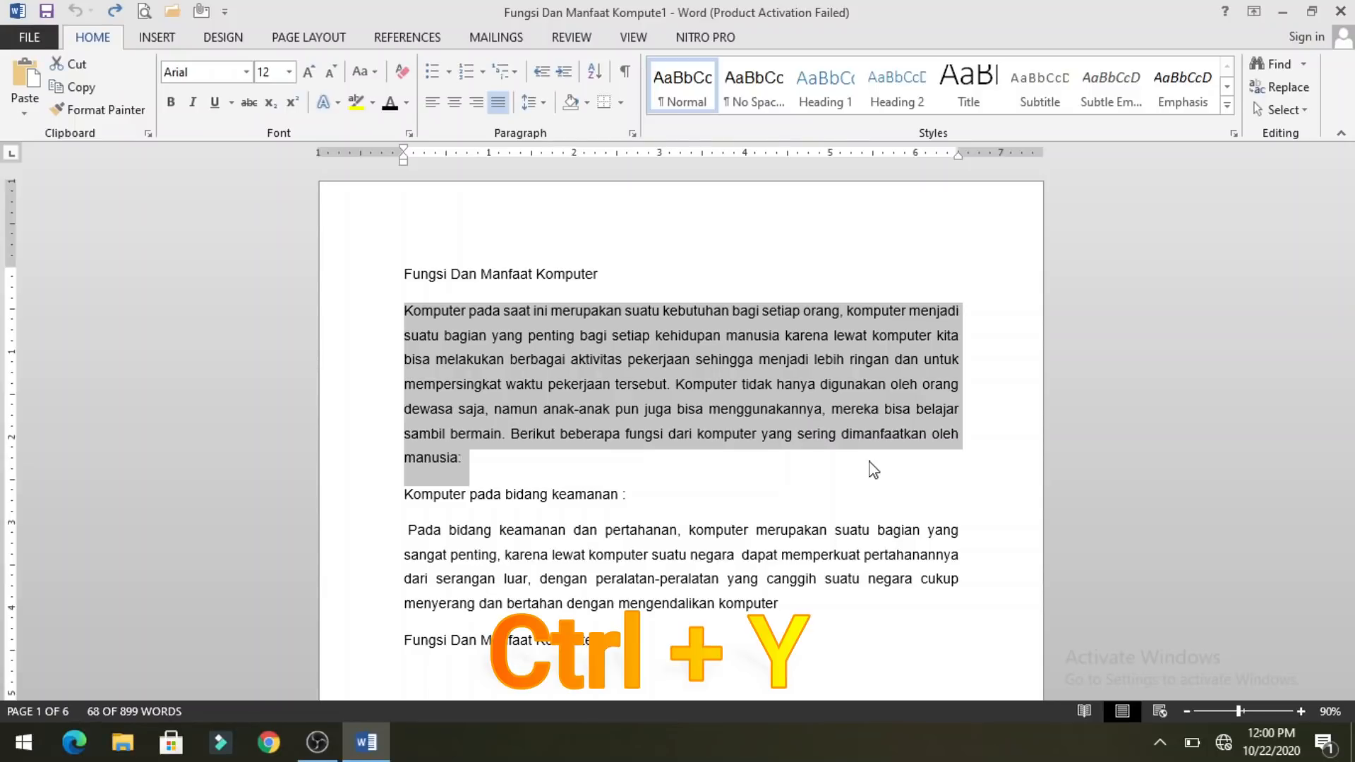
key(ctrl+y)
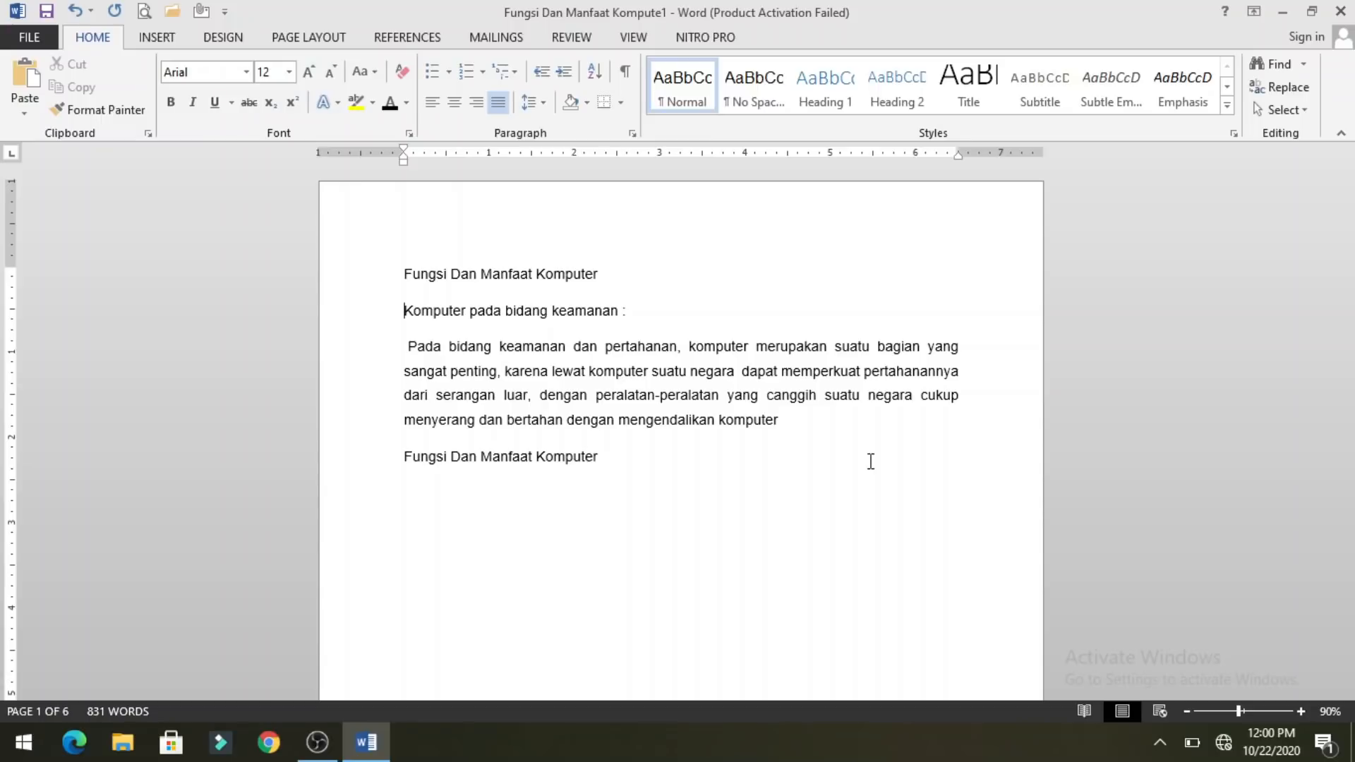